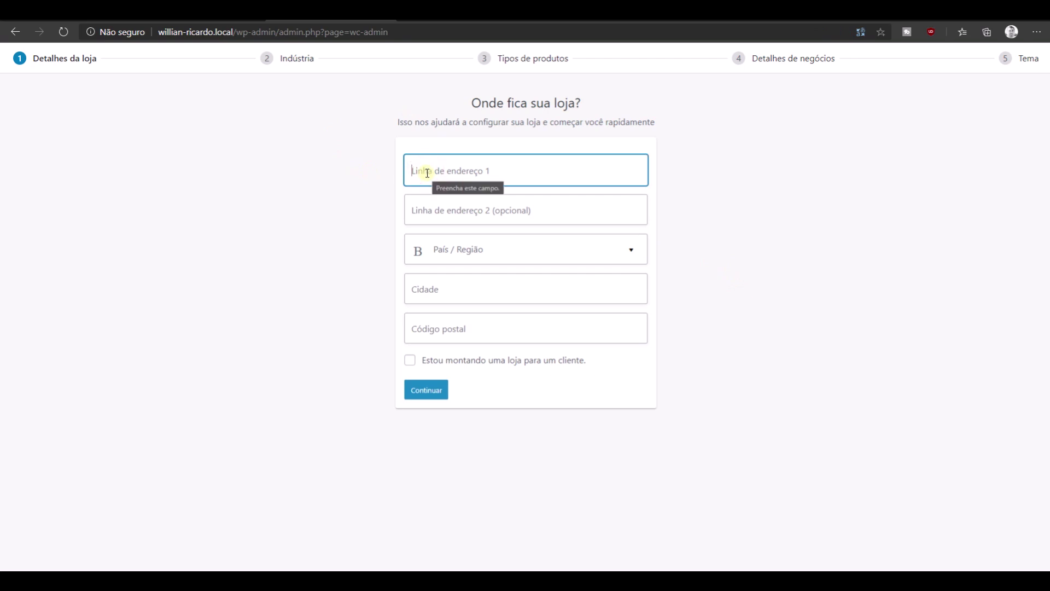
Enter the store's street address, choose Brasil — Paraná as the country and region, and fill in the city.
text(Rua José da Silva)
key(Tab)
key(Tab)
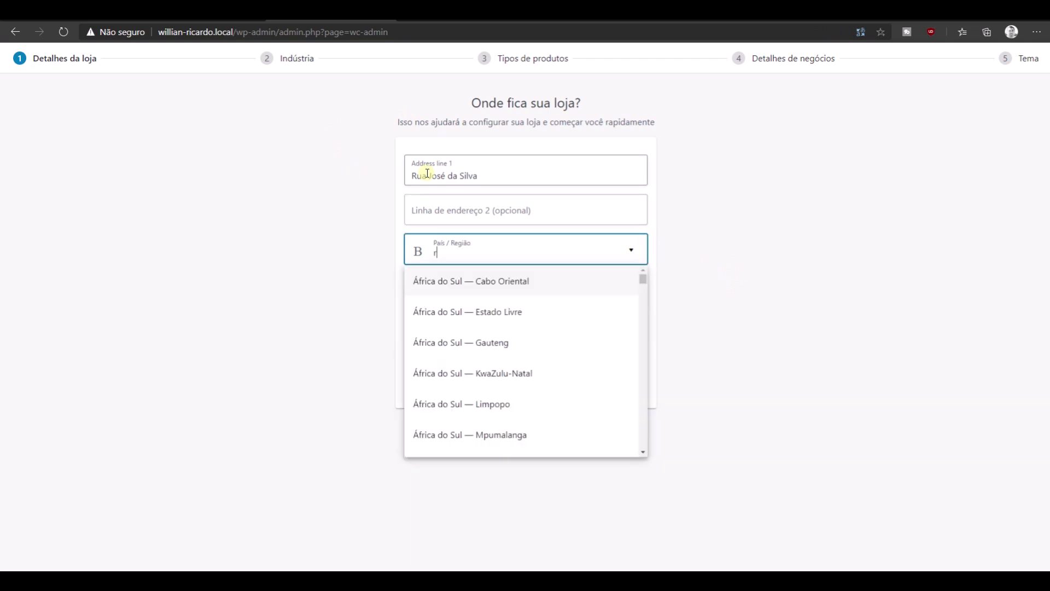
text(brasil)
scroll(462, 358, down, 5)
scroll(484, 393, down, 2)
click(470, 396)
click(440, 281)
text(Curitiba)
key(Tab)
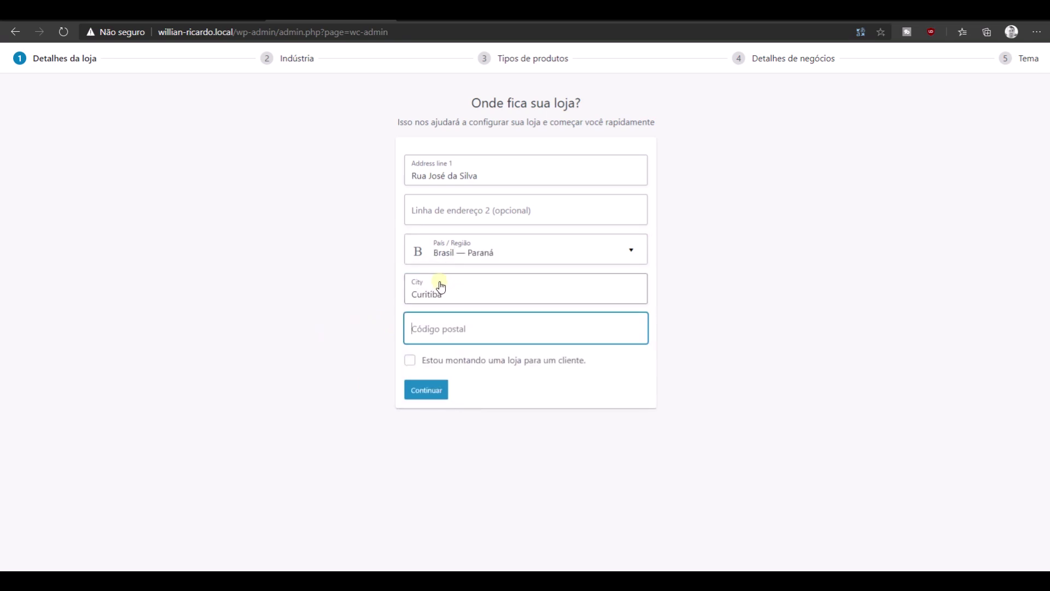
Fill in the store's postal code and submit the store details without opting in to usage tracking.
text(81070-000)
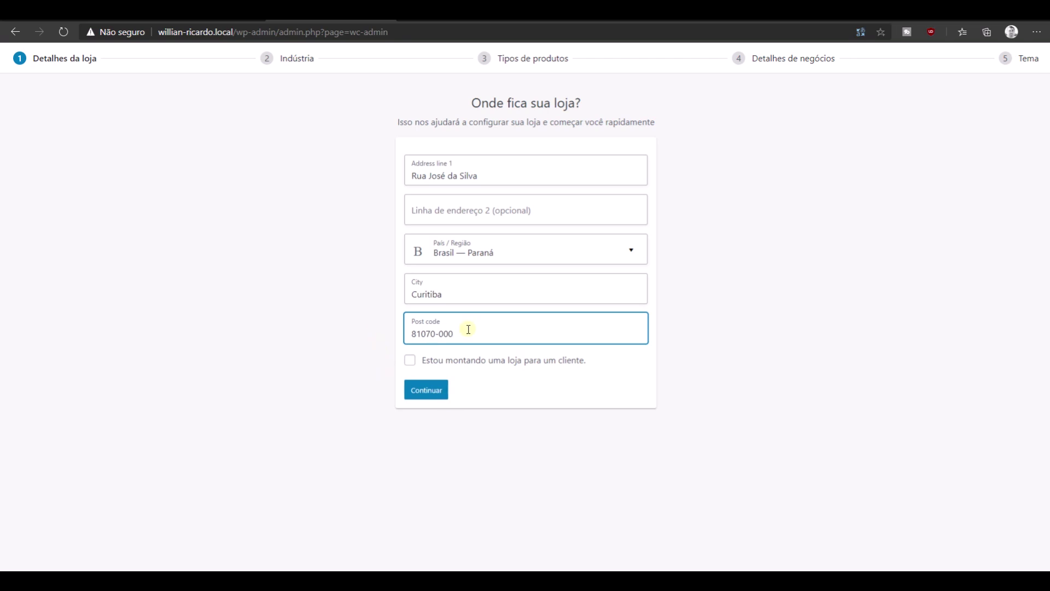
drag(433, 333, 427, 335)
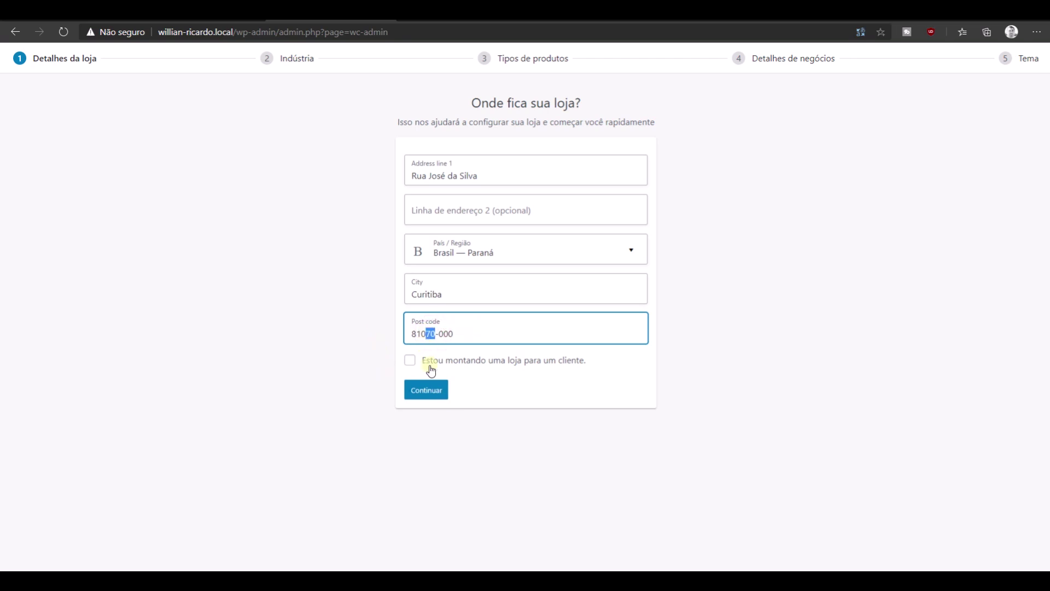
text(0)
click(373, 344)
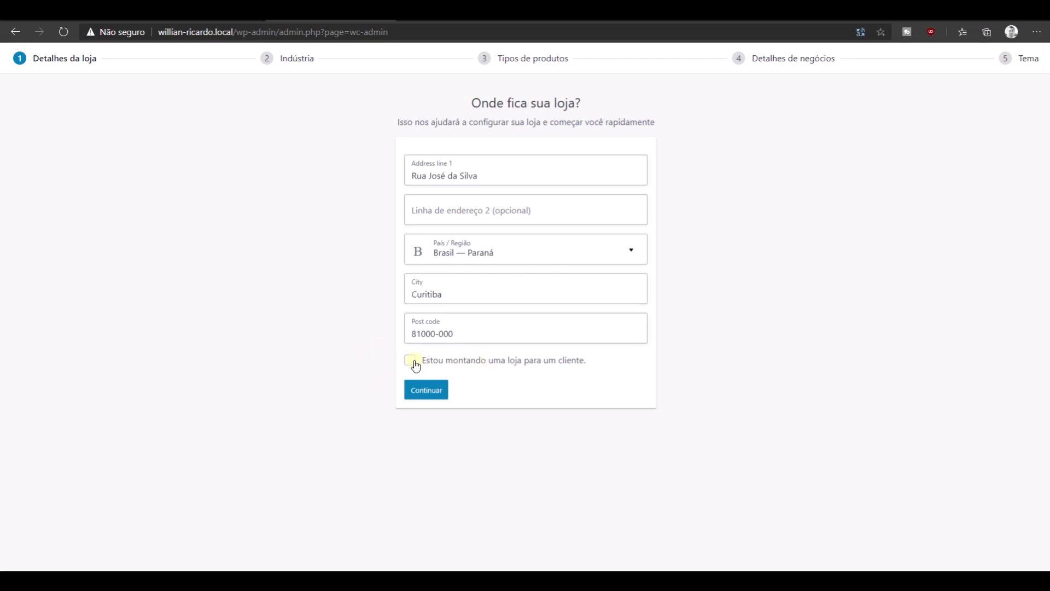
click(425, 389)
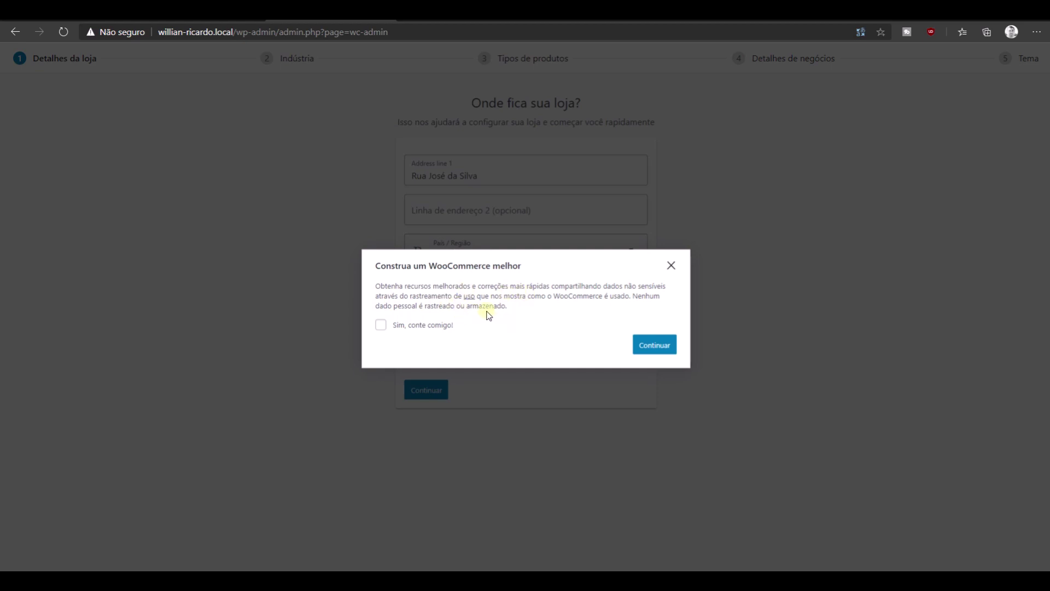
click(660, 346)
click(658, 348)
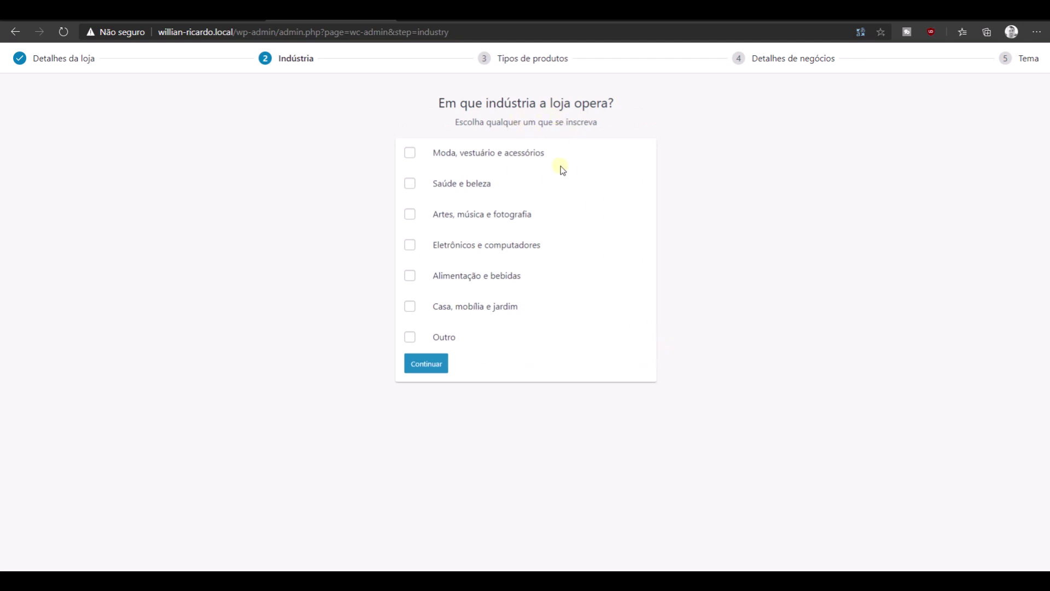
Choose Outro as the store's industry and describe it as "Curso".
click(409, 335)
click(447, 375)
text(Curso)
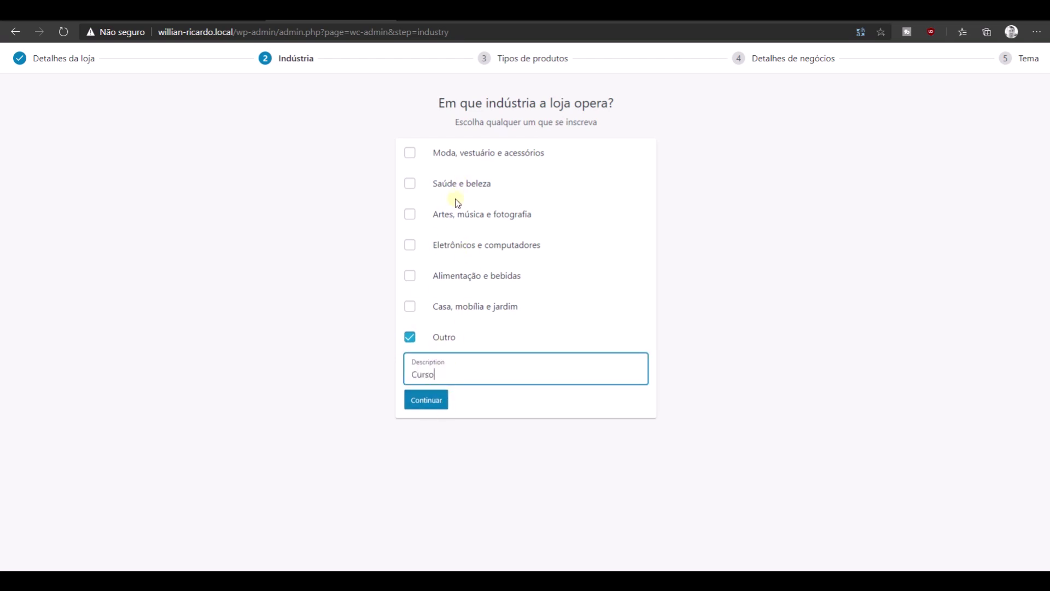
Try "Pizzaria" as the industry description, and select Alimentação e bebidas in place of Outro.
double_click(418, 375)
text(Pizzaria)
click(405, 274)
double_click(444, 369)
click(398, 338)
click(409, 336)
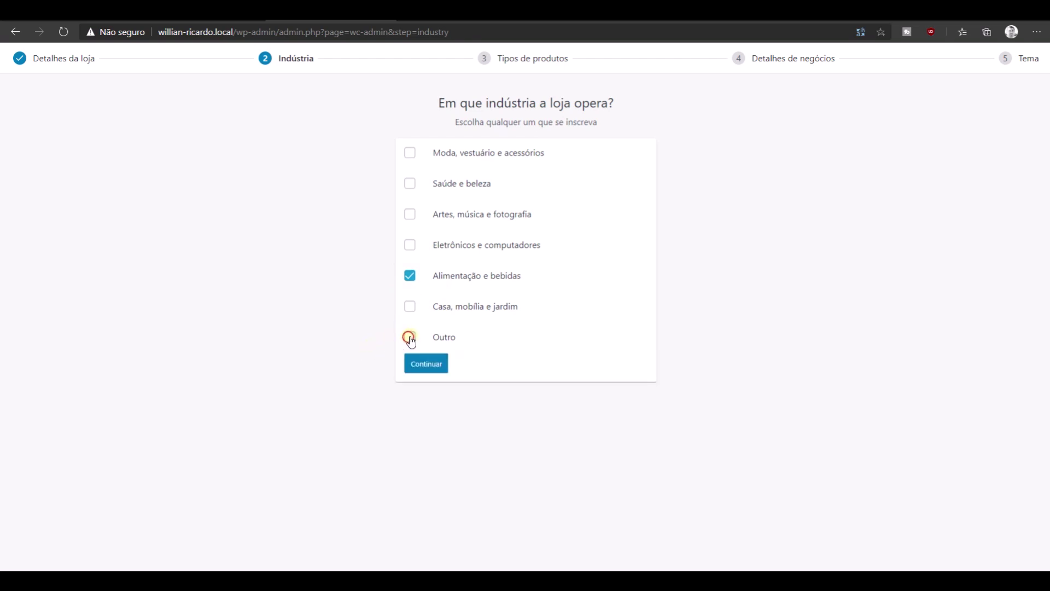
Set the industry to Outro only, with the description "Curso", and continue to the product types.
click(407, 276)
click(410, 337)
double_click(450, 369)
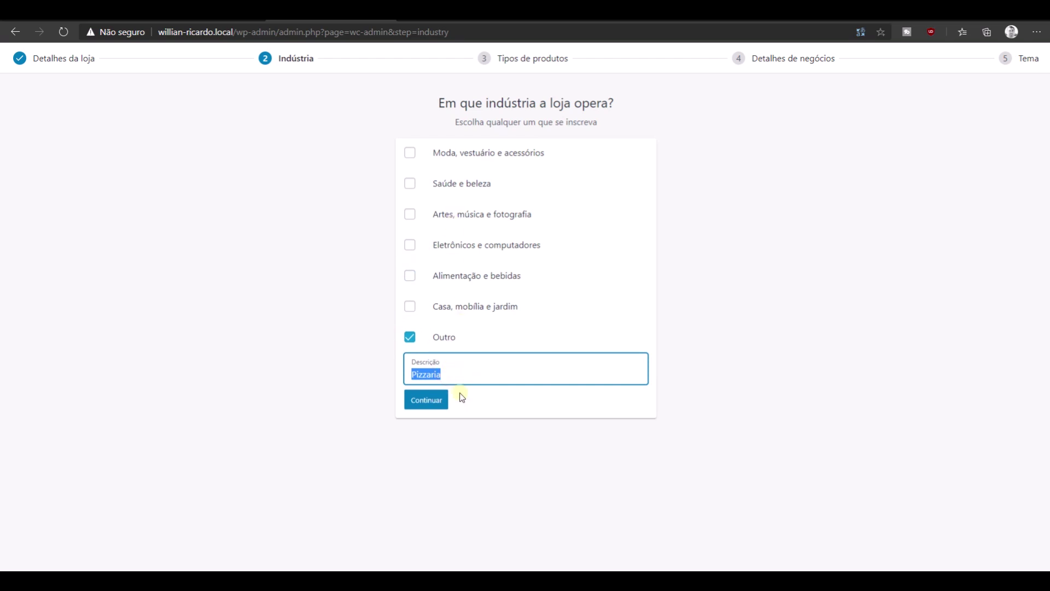
text(Curso)
click(429, 399)
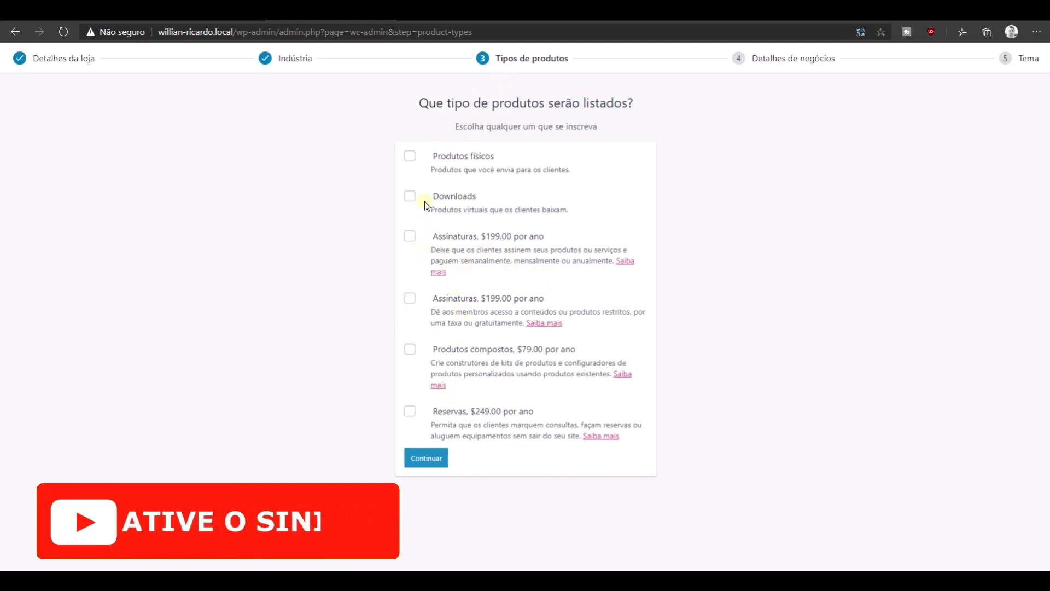
Choose Produtos físicos as the store's product type and continue to the business details.
click(411, 158)
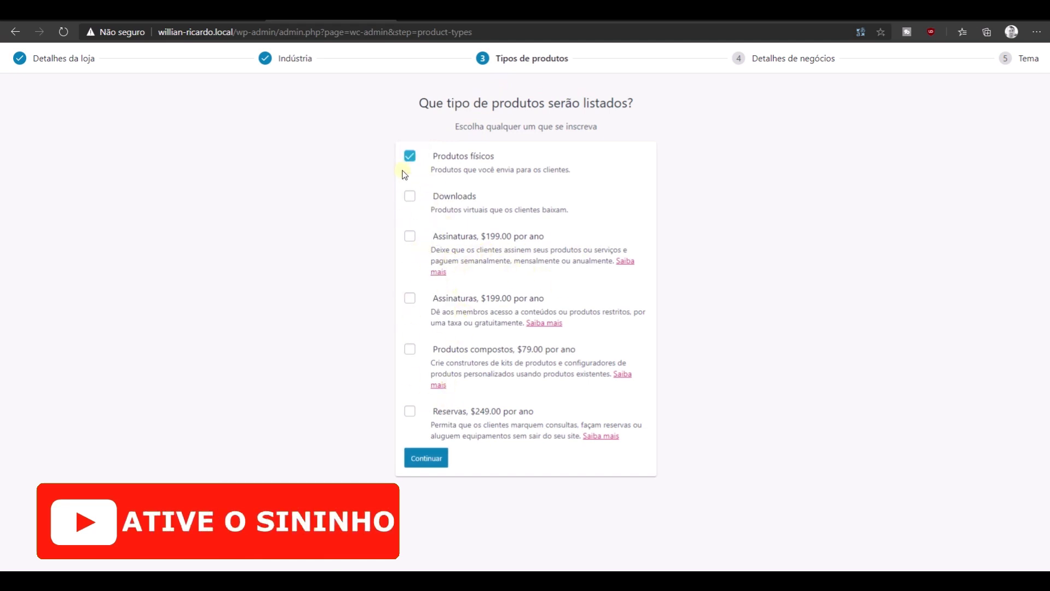
click(427, 458)
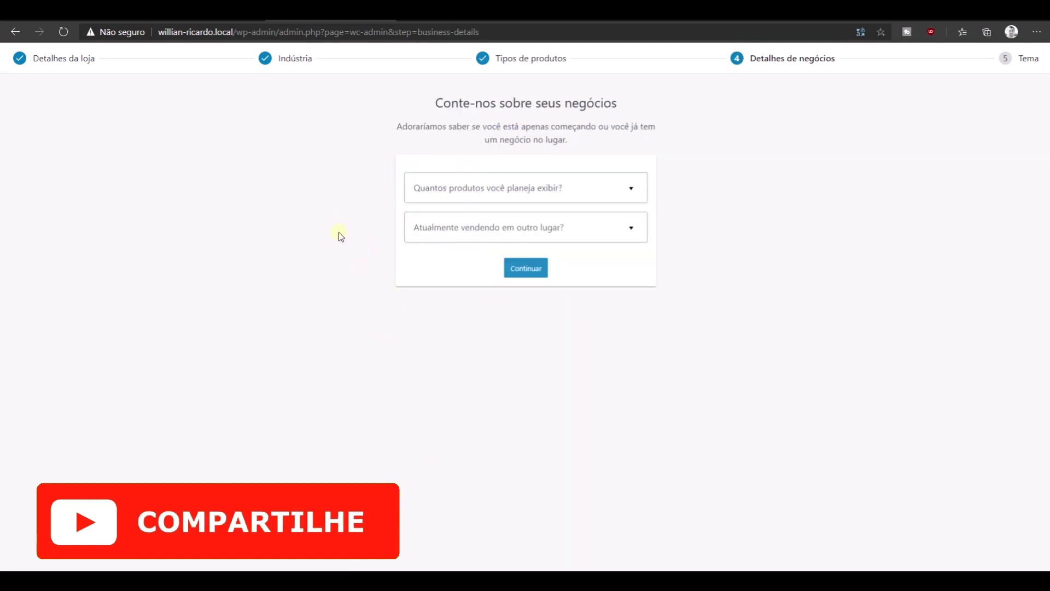
Set the planned number of products to 11 - 100 and answer Não to currently selling elsewhere.
click(483, 188)
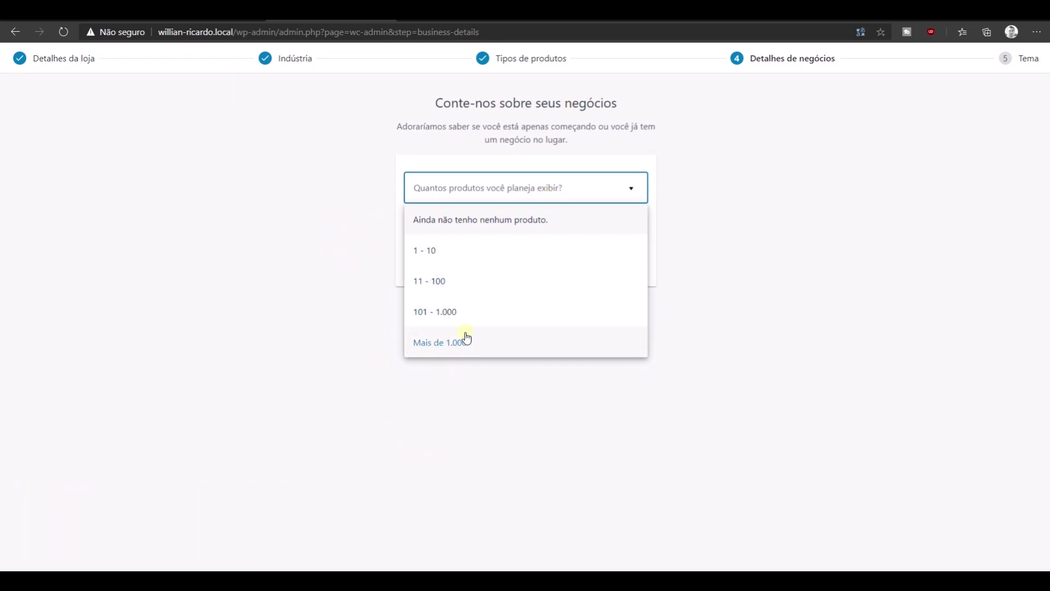
click(445, 287)
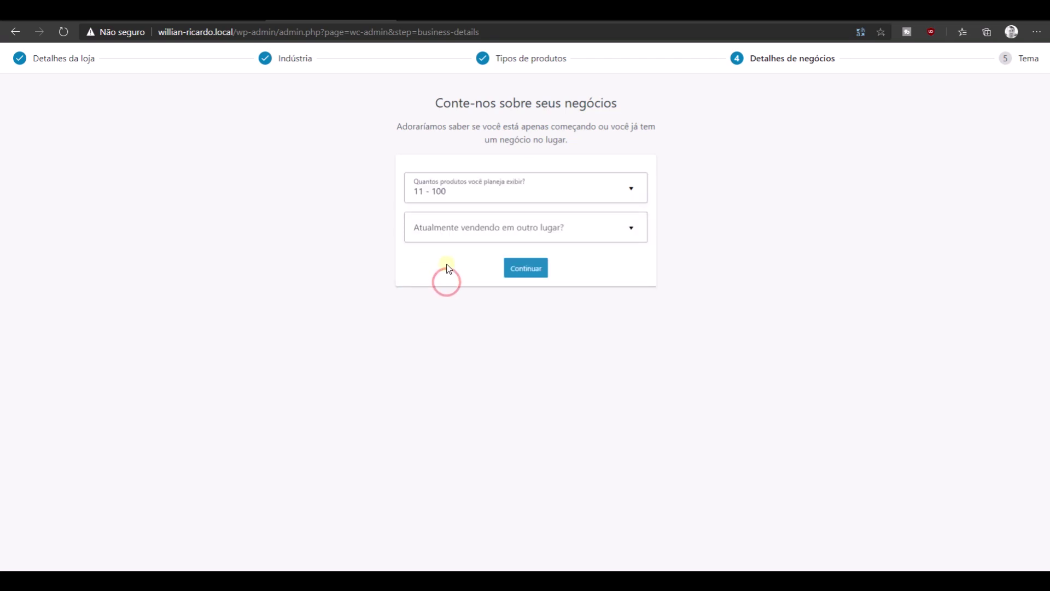
click(484, 227)
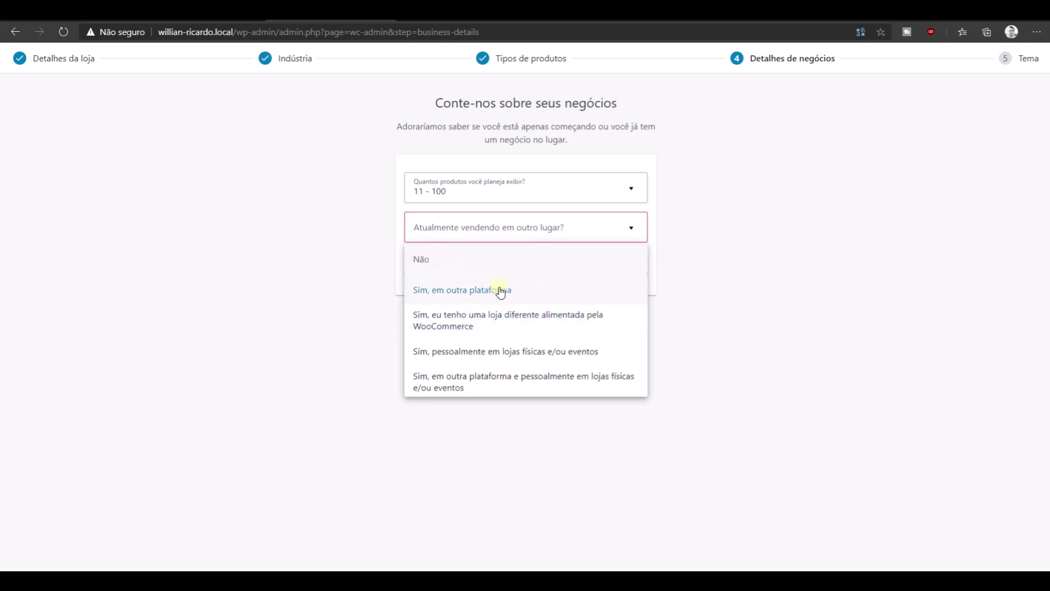
click(445, 261)
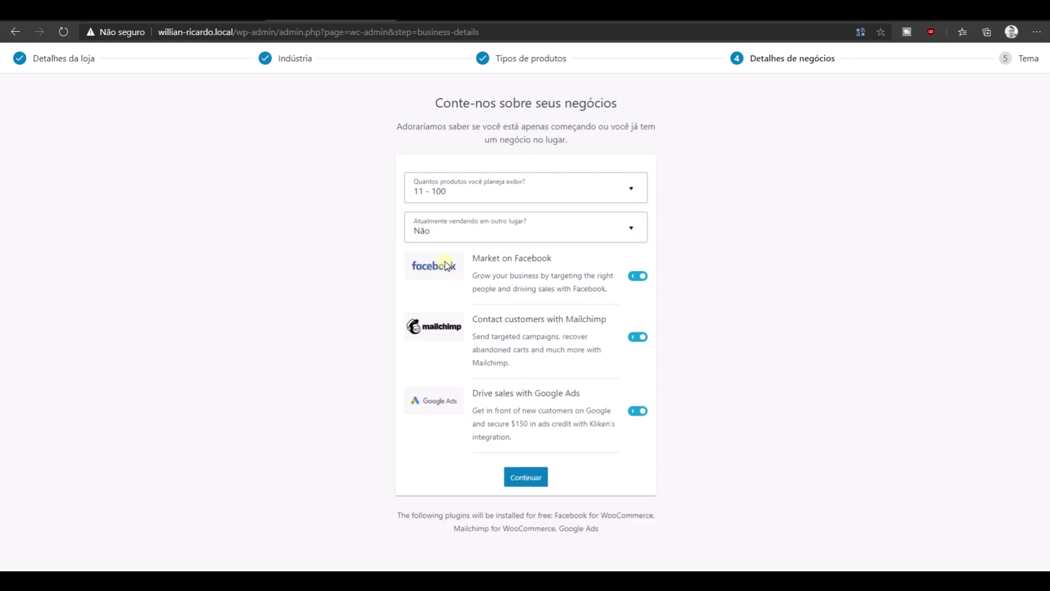
Turn off the Facebook, Mailchimp and Google Ads integrations and submit the business details.
click(620, 281)
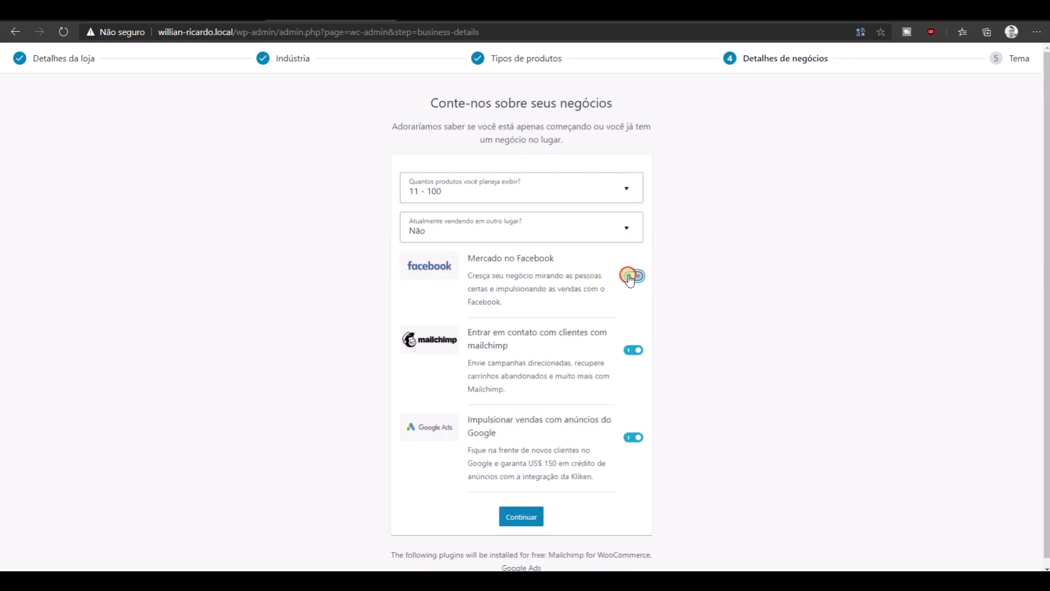
click(633, 350)
click(638, 437)
click(525, 516)
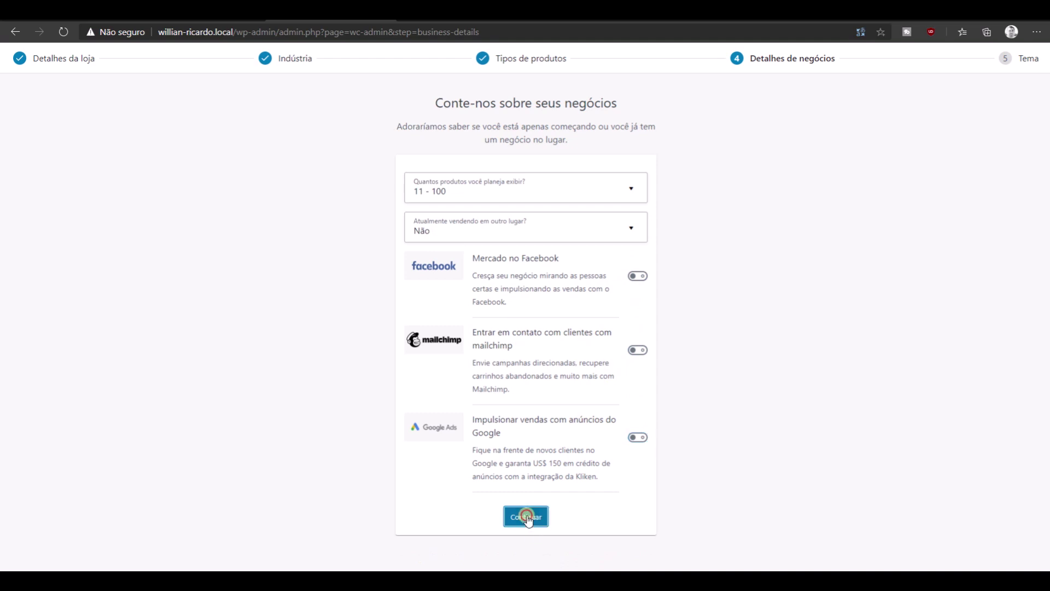
Browse the store themes, restrict them to the free ones, and choose the free Loja theme.
scroll(201, 331, down, 6)
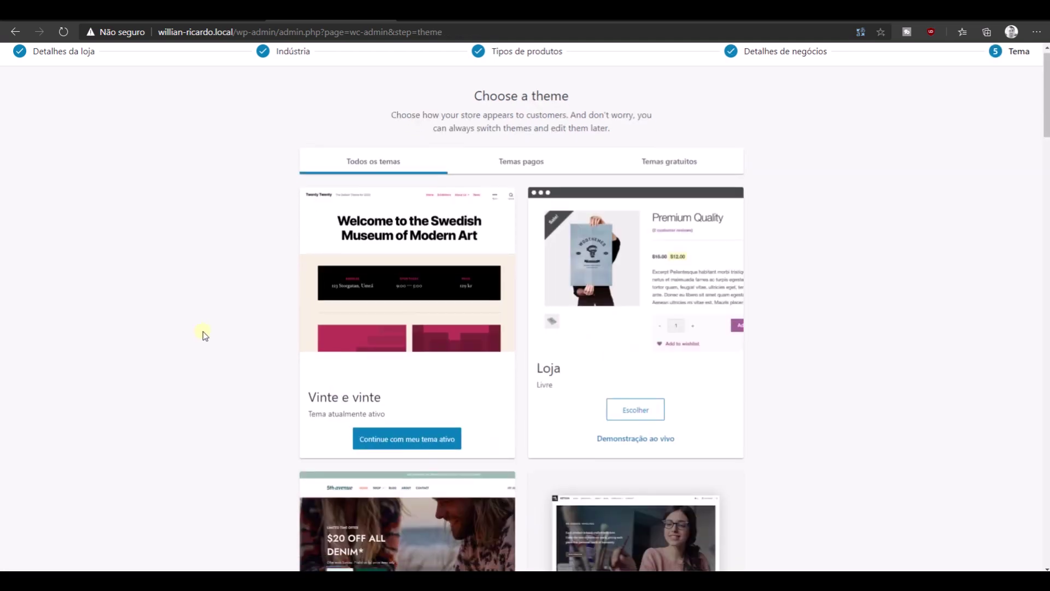
scroll(202, 328, up, 6)
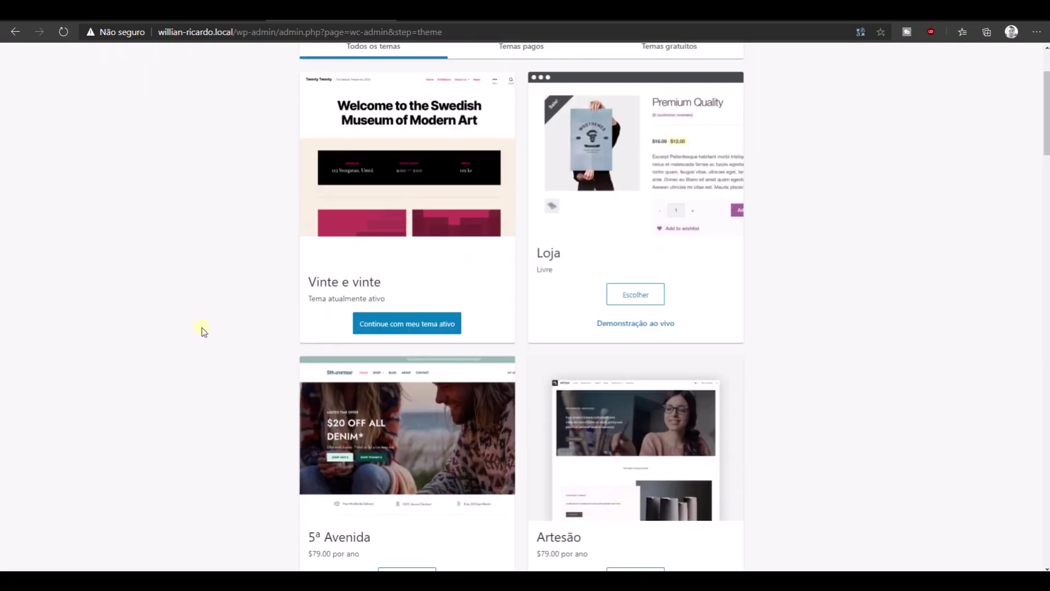
scroll(198, 330, down, 7)
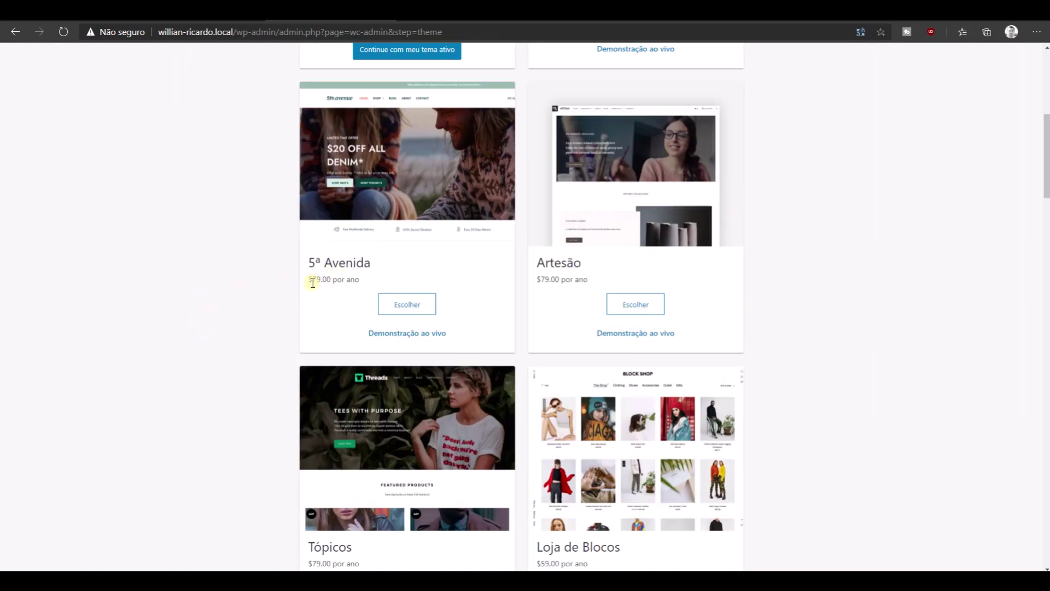
scroll(570, 317, down, 7)
scroll(477, 342, up, 7)
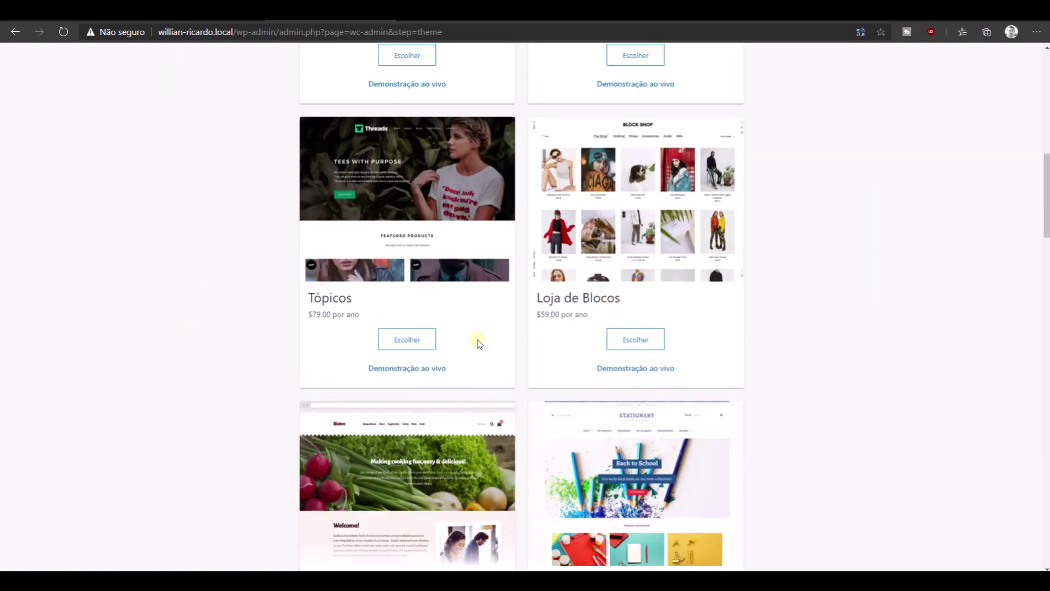
scroll(477, 342, down, 6)
scroll(477, 339, up, 14)
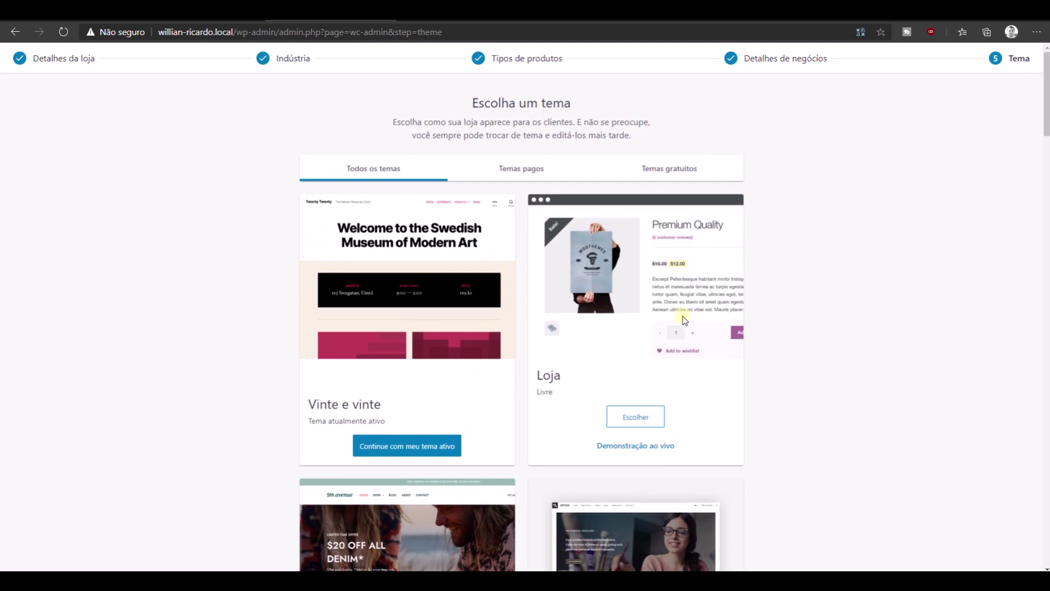
click(669, 166)
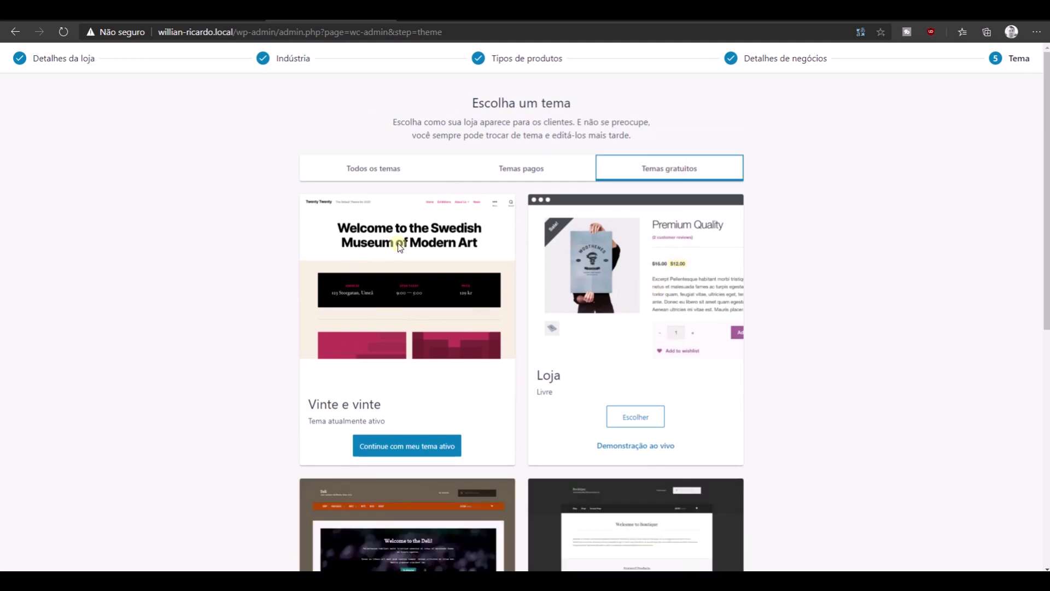
scroll(383, 274, down, 5)
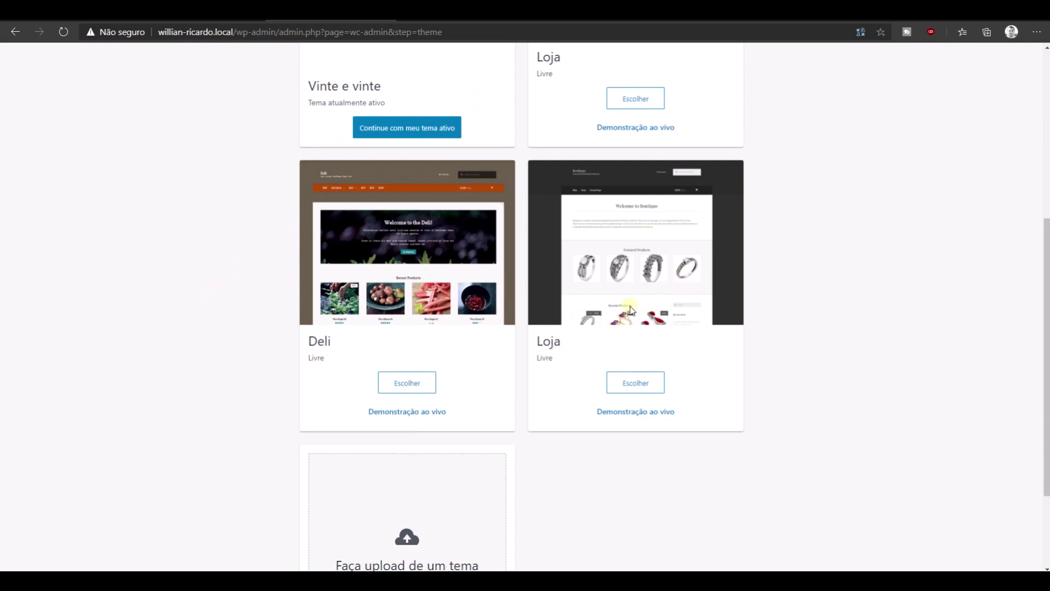
scroll(407, 383, down, 2)
scroll(498, 359, up, 3)
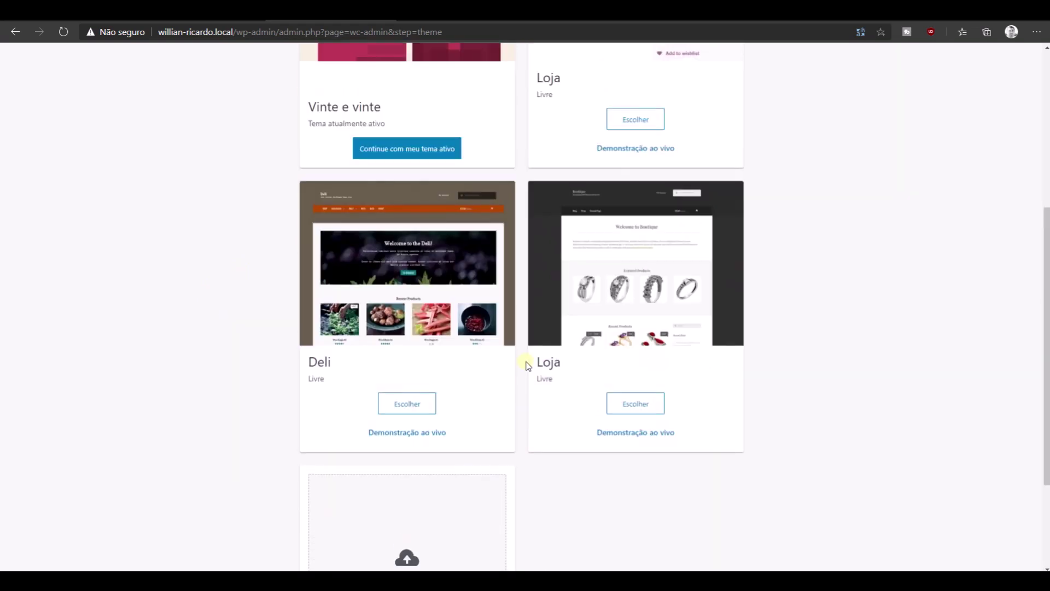
click(629, 414)
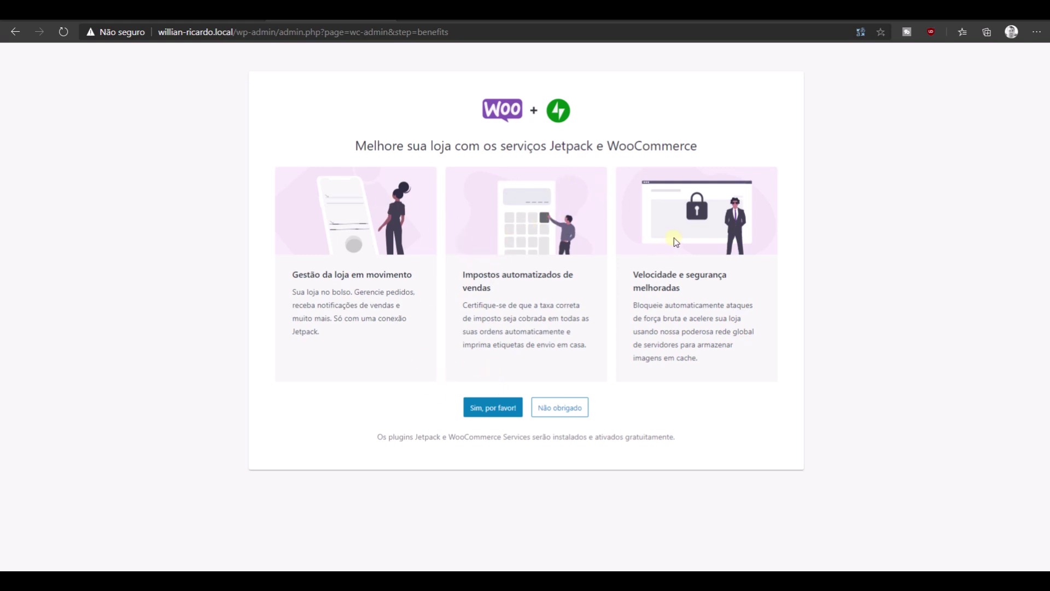
Decline the Jetpack and WooCommerce Services offer and dismiss the setup completion dialog.
click(571, 407)
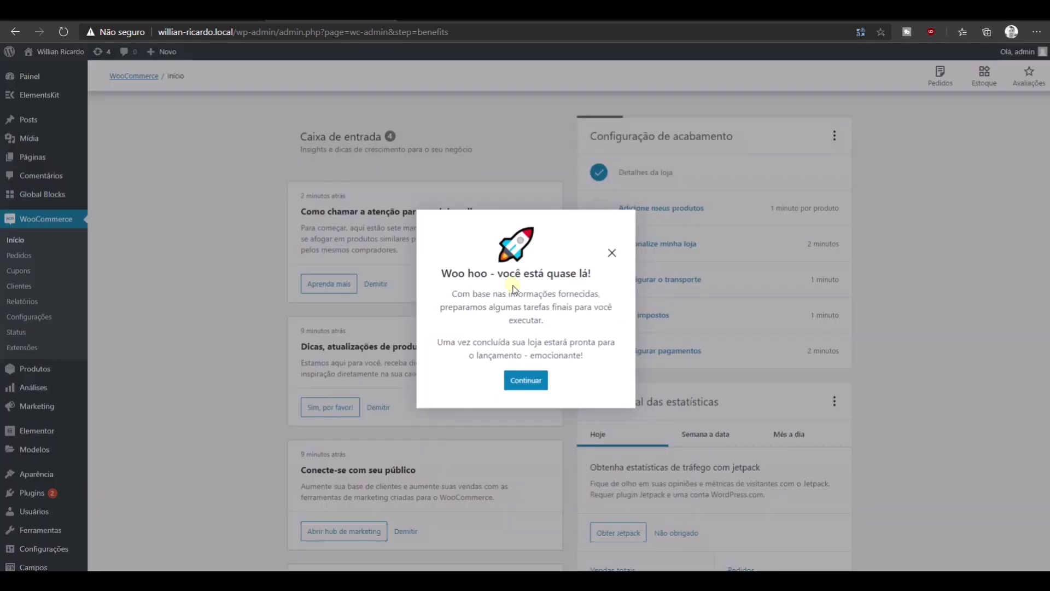
click(522, 381)
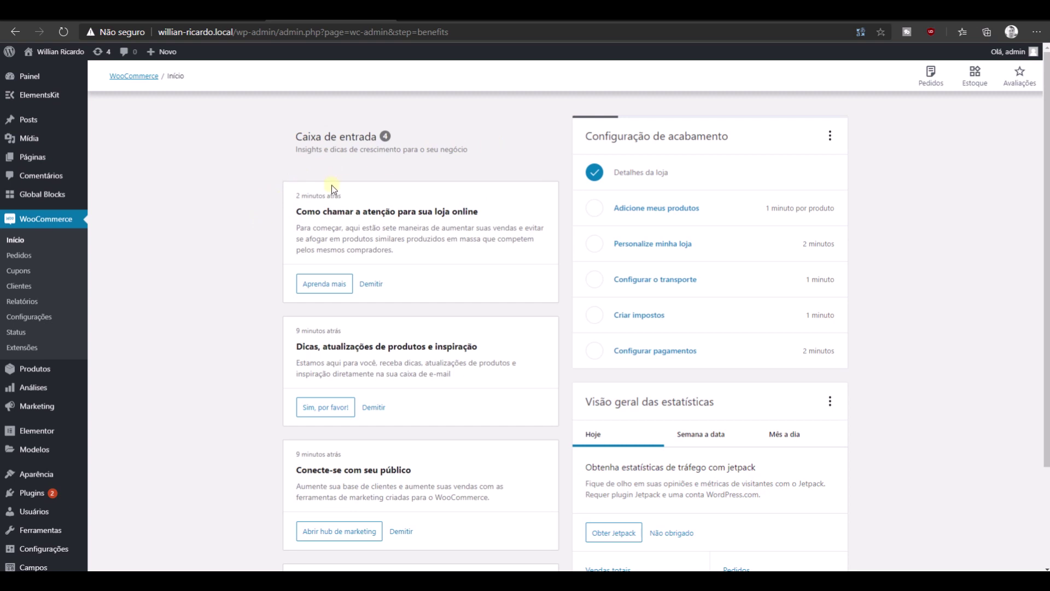
scroll(836, 305, down, 2)
scroll(838, 307, up, 2)
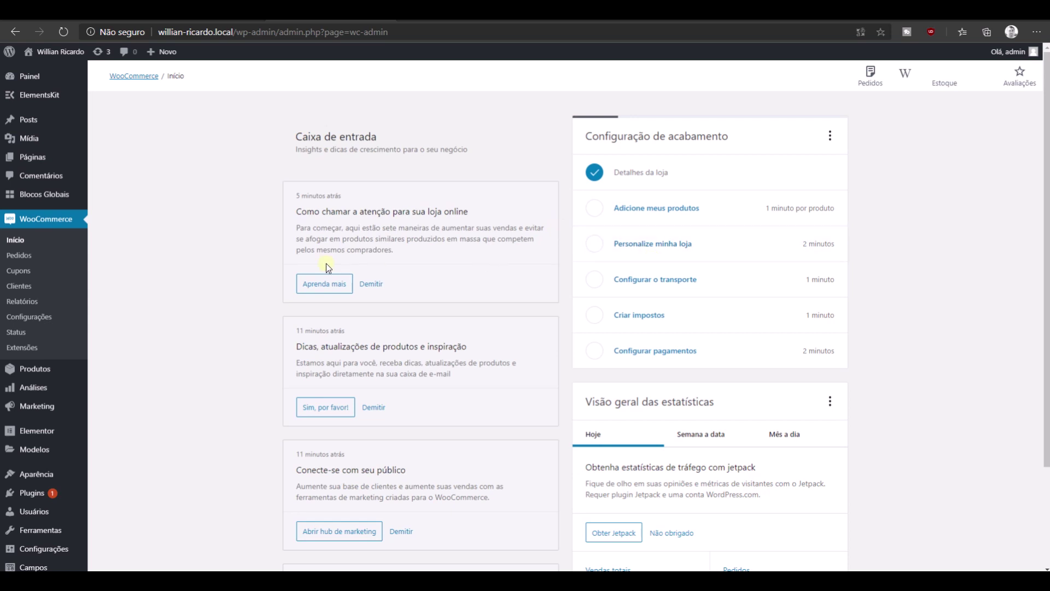
Open the custom field groups (Grupos de Campos) and start a new field group.
scroll(225, 337, down, 2)
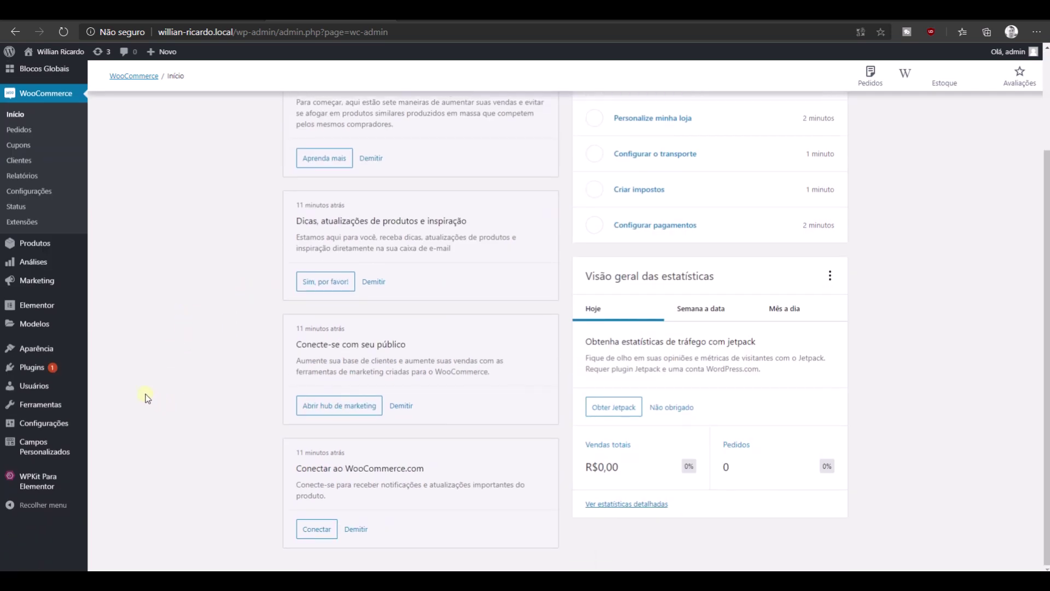
mouse_move(60, 450)
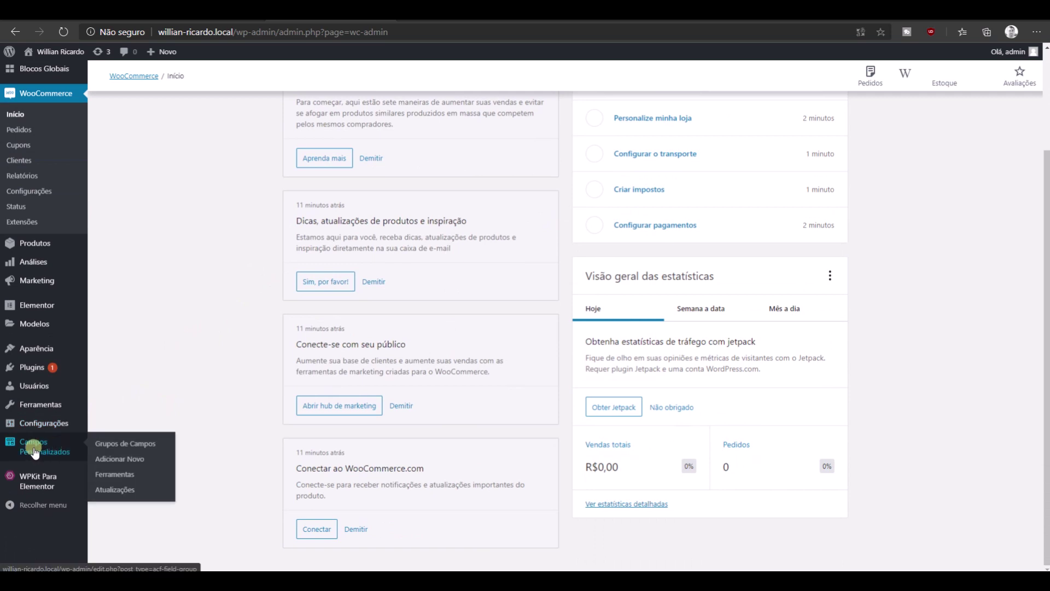
click(117, 446)
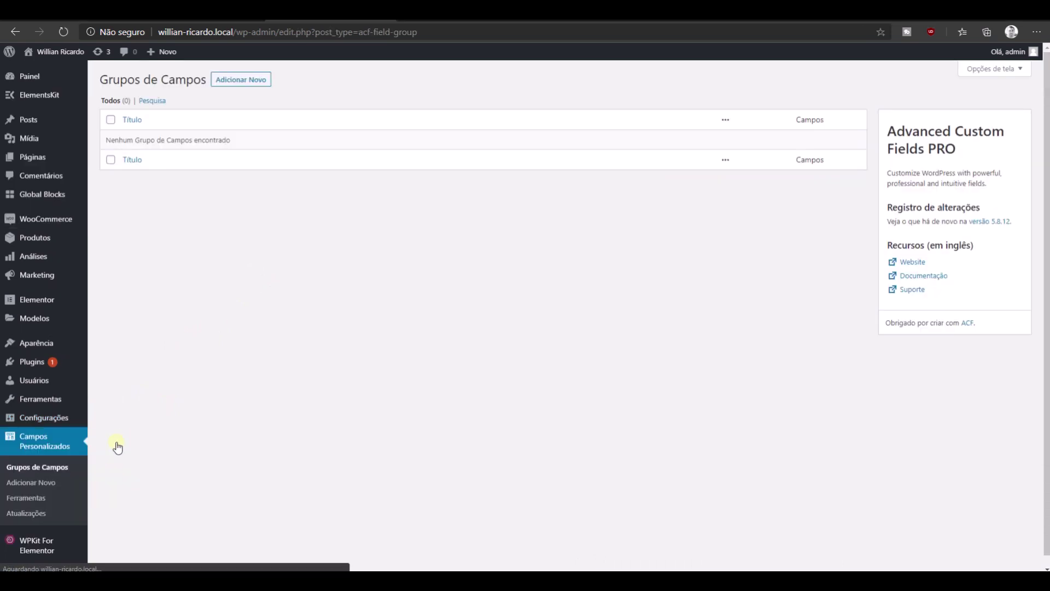
click(231, 80)
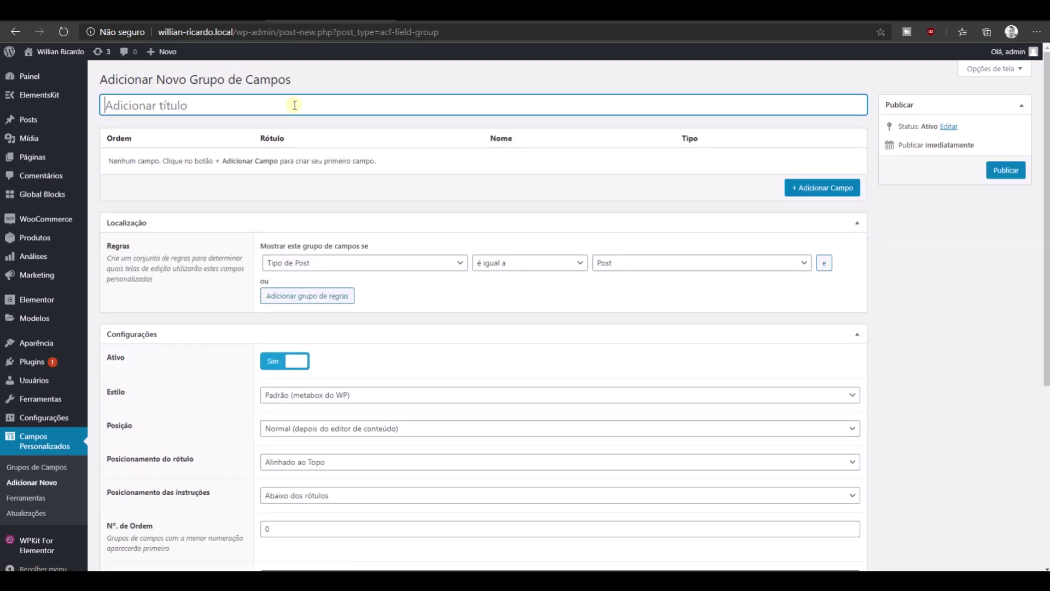
Try "Lanterna" and "Pizza Quatro Queijos" as example titles and title the field group "Produto".
text(Produto)
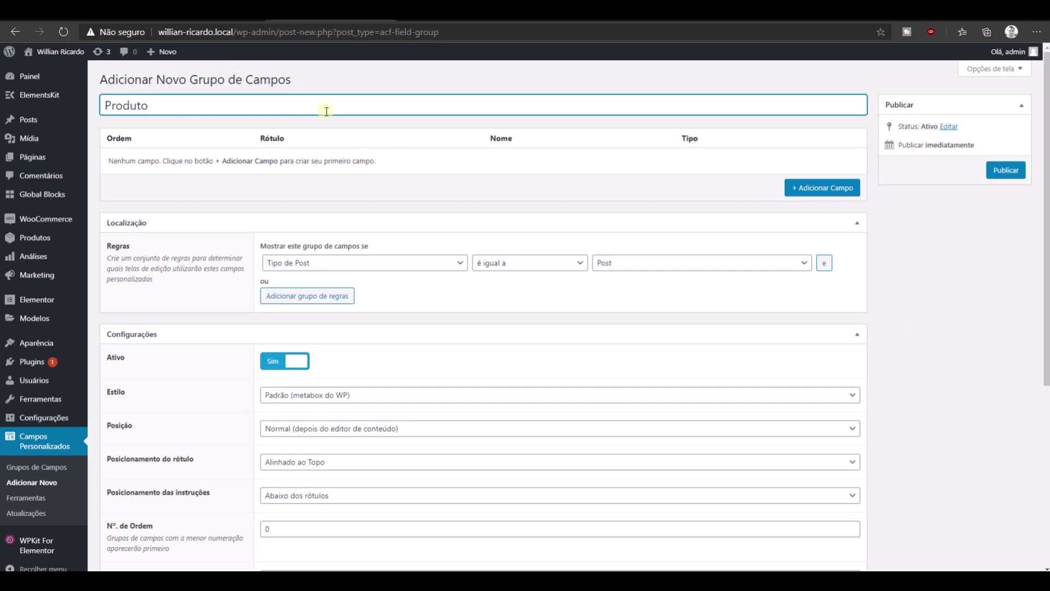
key(ctrl+a)
text(Lanterna)
key(ctrl+a)
text(Pizza Quatro Queijos)
key(ctrl+a)
key(BackSpace)
text(r)
key(BackSpace)
text(Produto)
Add a first field to the group labelled "Imagem Destacada do Topo", with its field name filled in from the label.
click(823, 187)
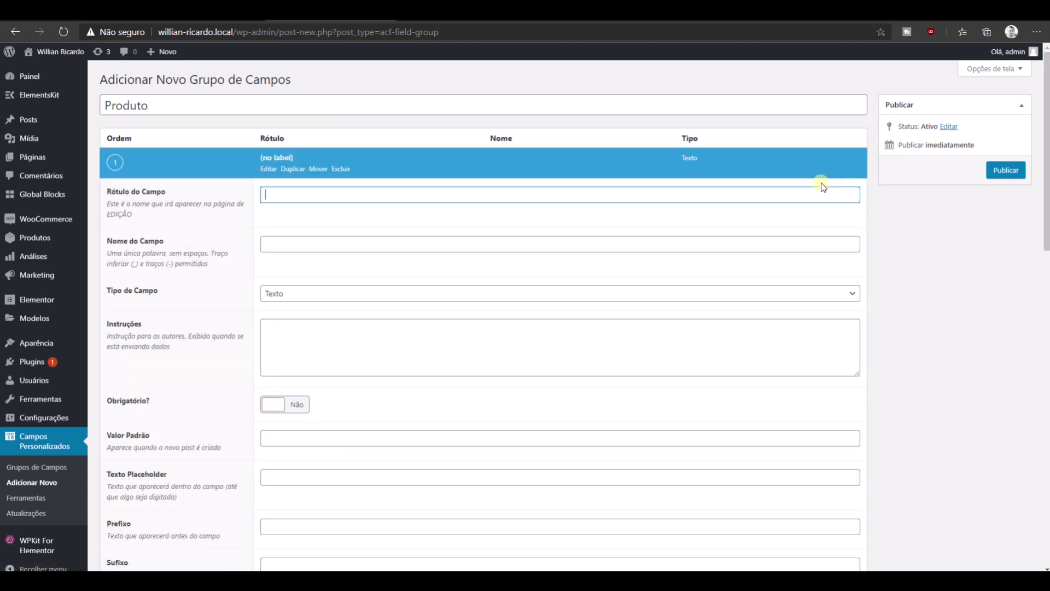
text(Imagem Destacada do Topo)
key(Tab)
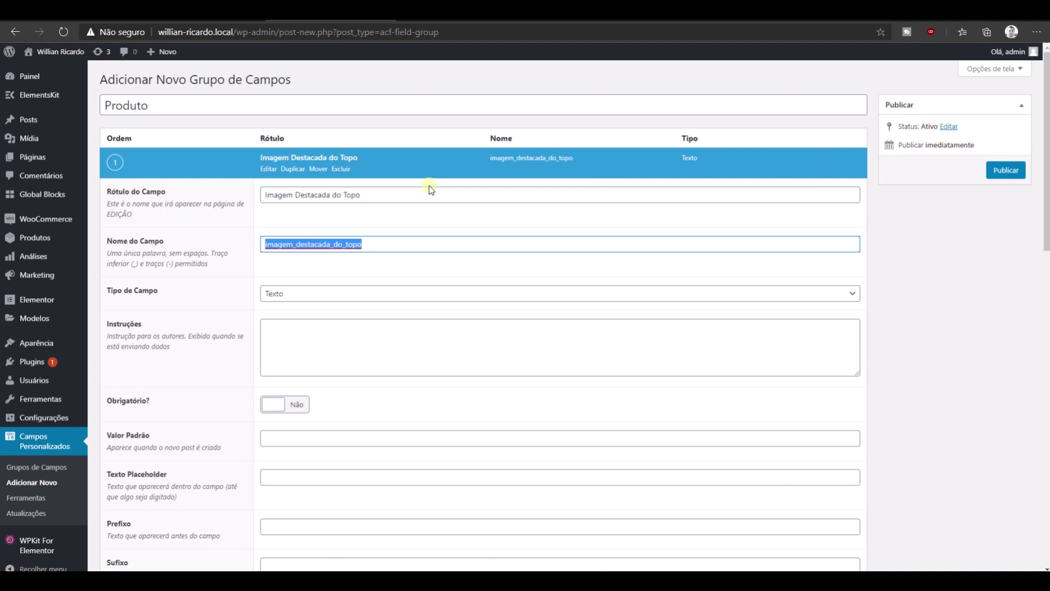
click(373, 237)
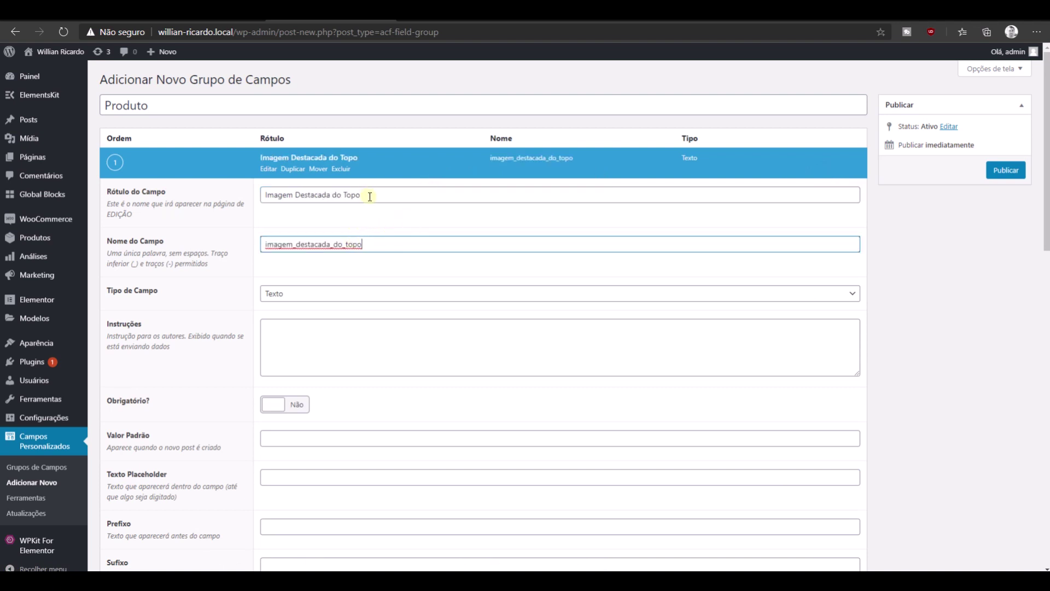
Change the first field's label to "Imagem banner do Topo".
click(301, 195)
key(BackSpace)
text(d)
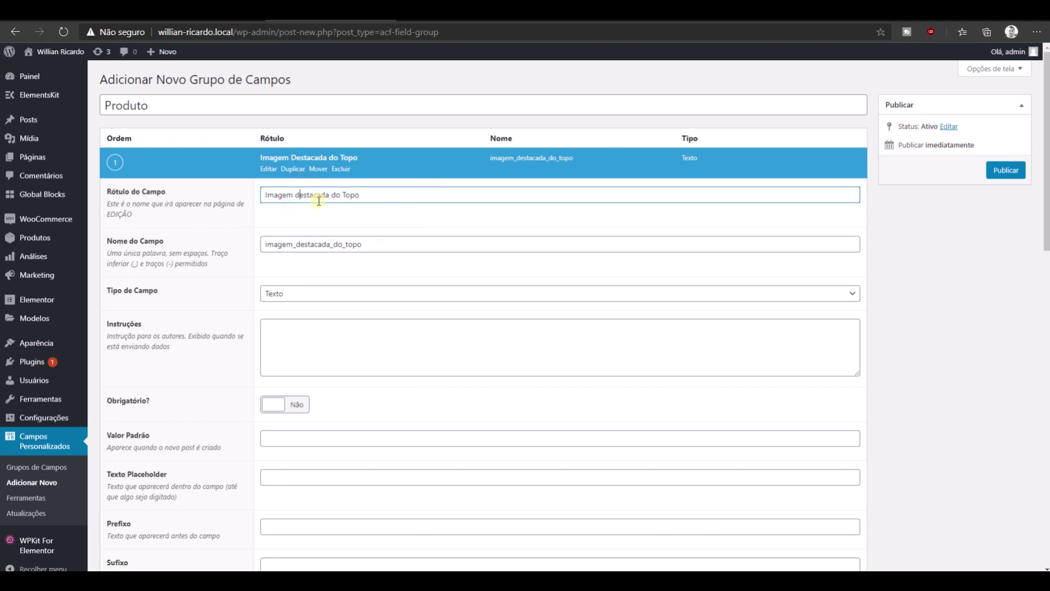
double_click(302, 195)
text(banner)
Relabel the first field "Banner destaque do Topo" and regenerate its field name from the new label.
triple_click(304, 194)
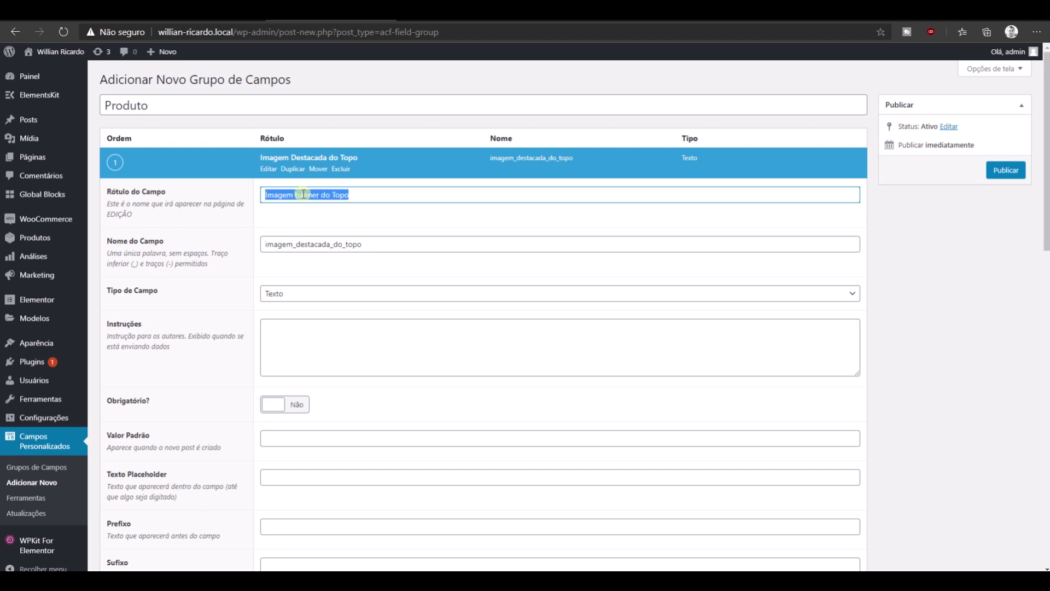
text(Banner destaque do Topo)
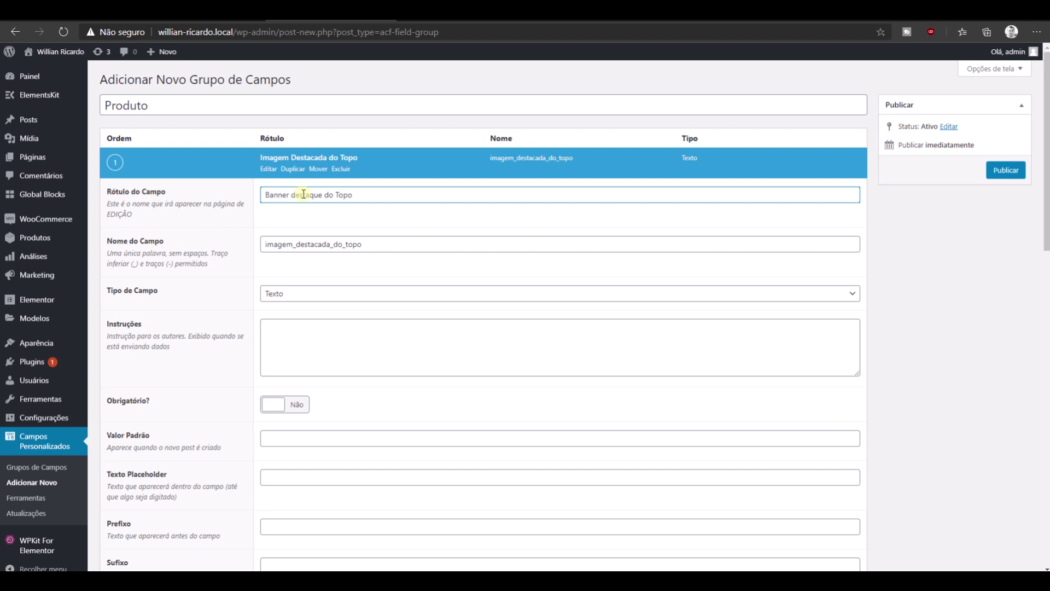
key(Tab)
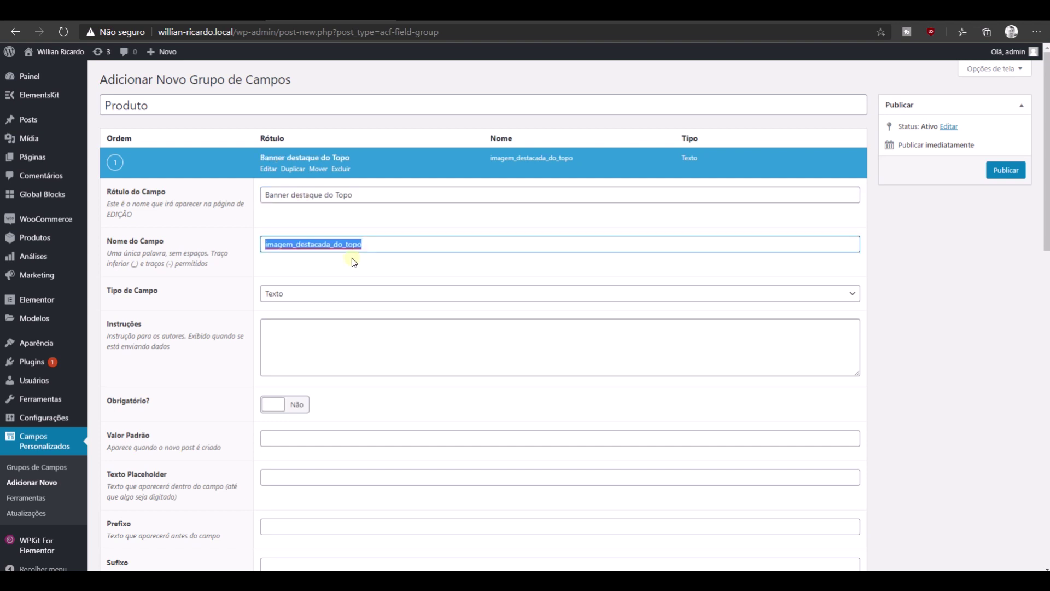
key(BackSpace)
key(shift+Tab)
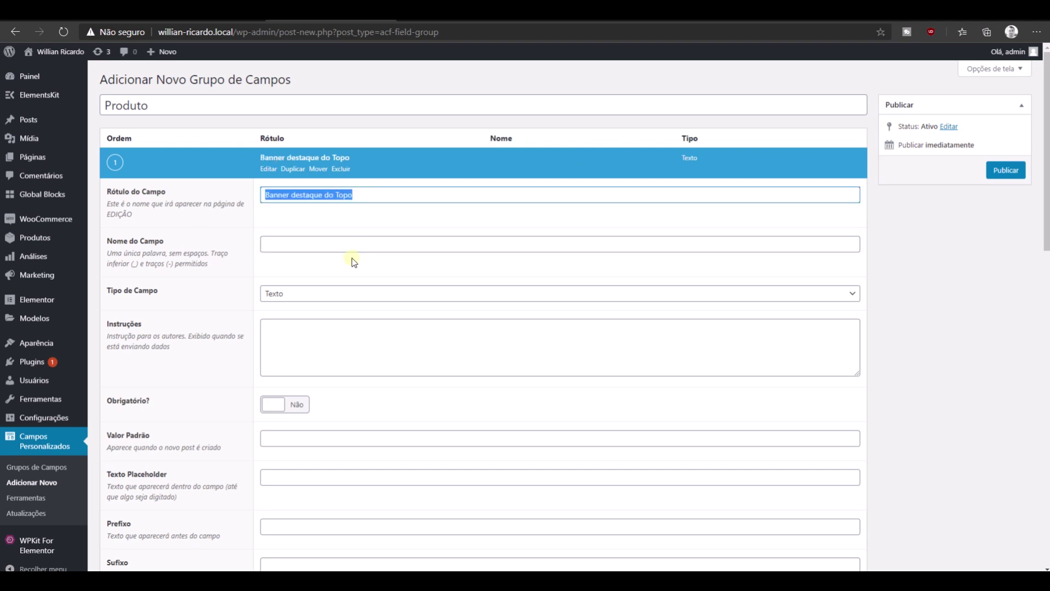
key(Tab)
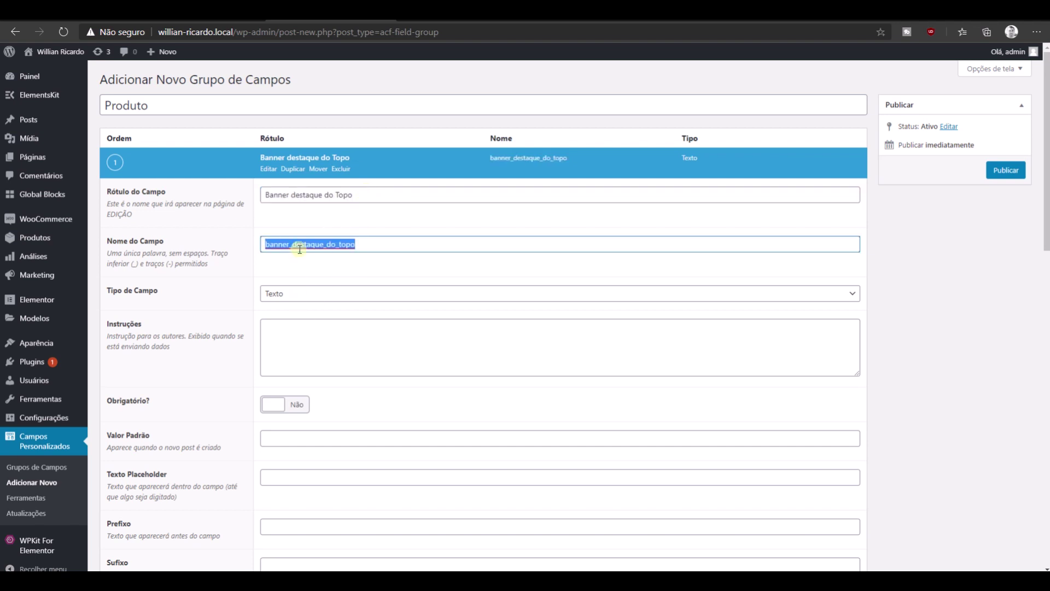
key(BackSpace)
key(shift+Tab)
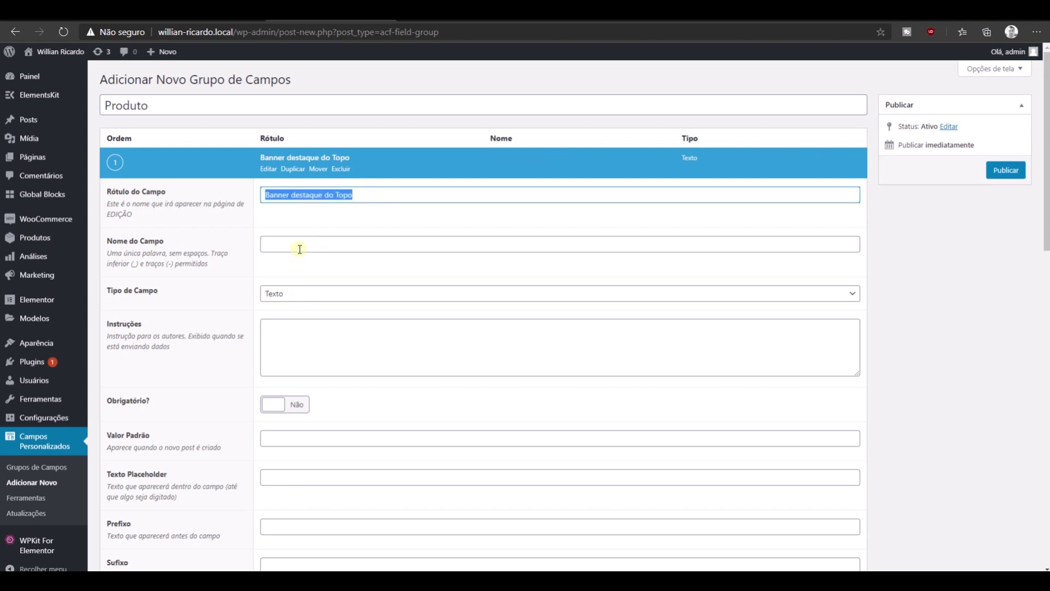
key(Tab)
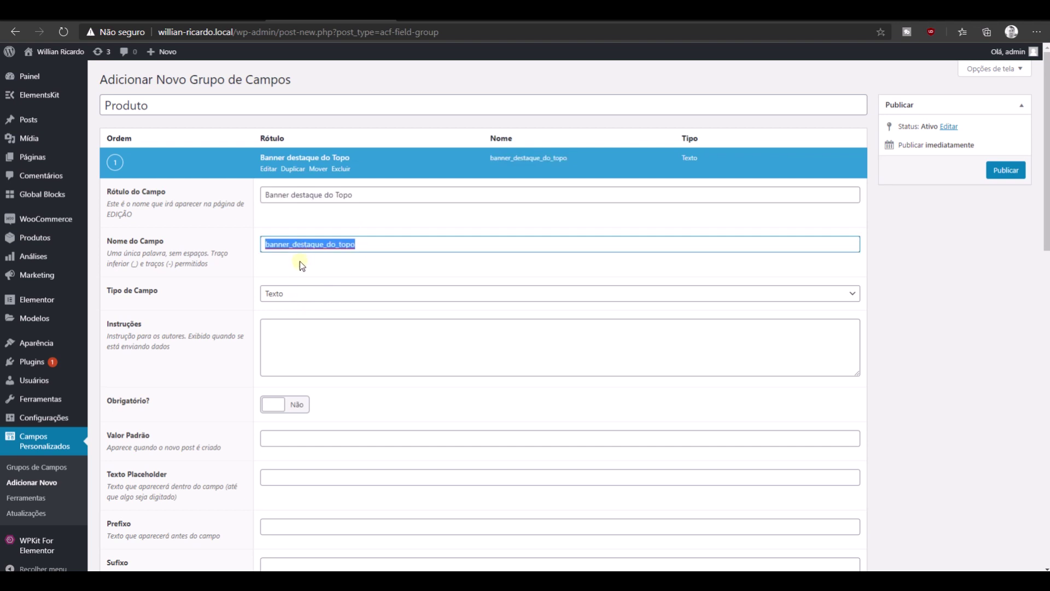
Set the banner field's type to Imagem.
click(276, 294)
key(i)
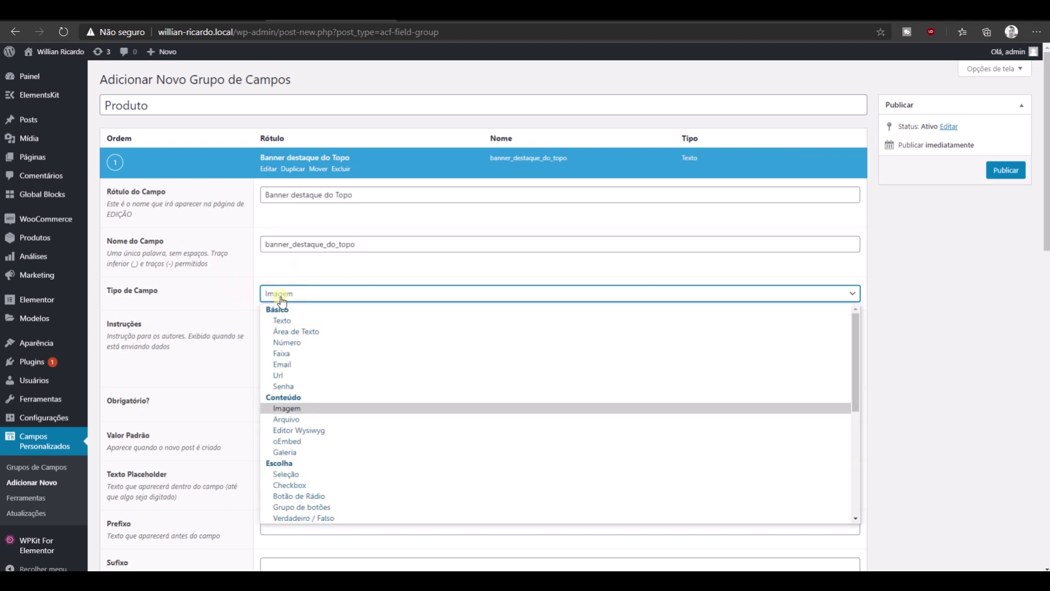
click(297, 405)
Set the banner image's preview size to Tamanho Original, look over its remaining options and close the field.
scroll(236, 363, down, 3)
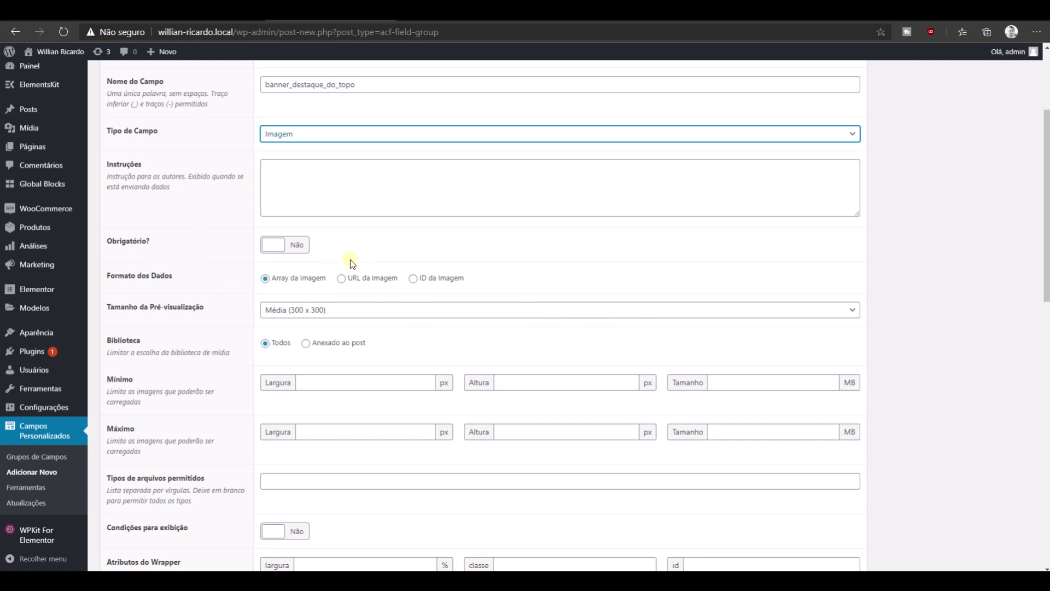
click(328, 310)
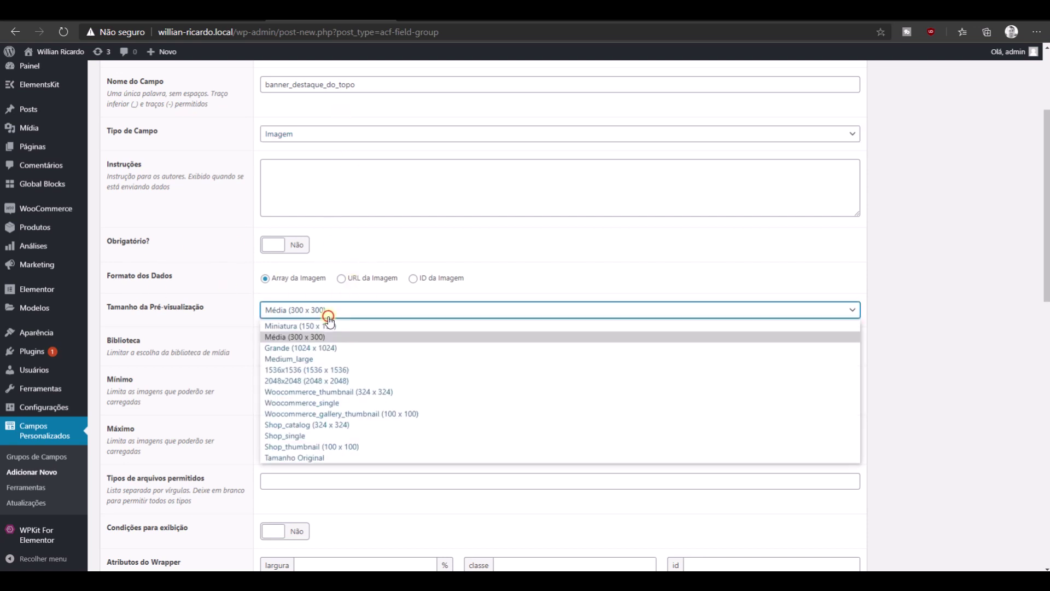
click(307, 458)
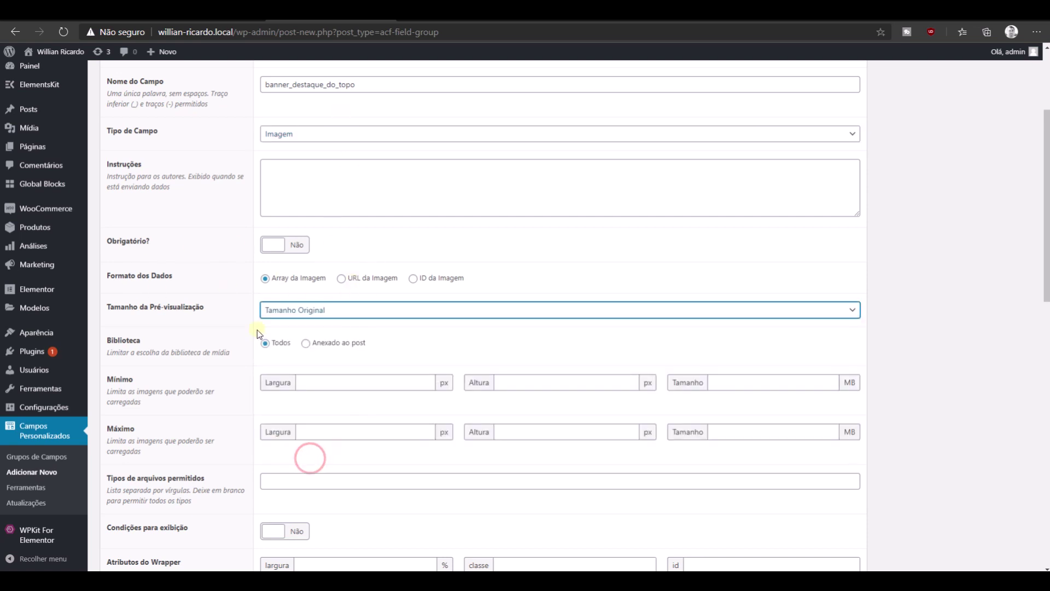
scroll(222, 323, down, 3)
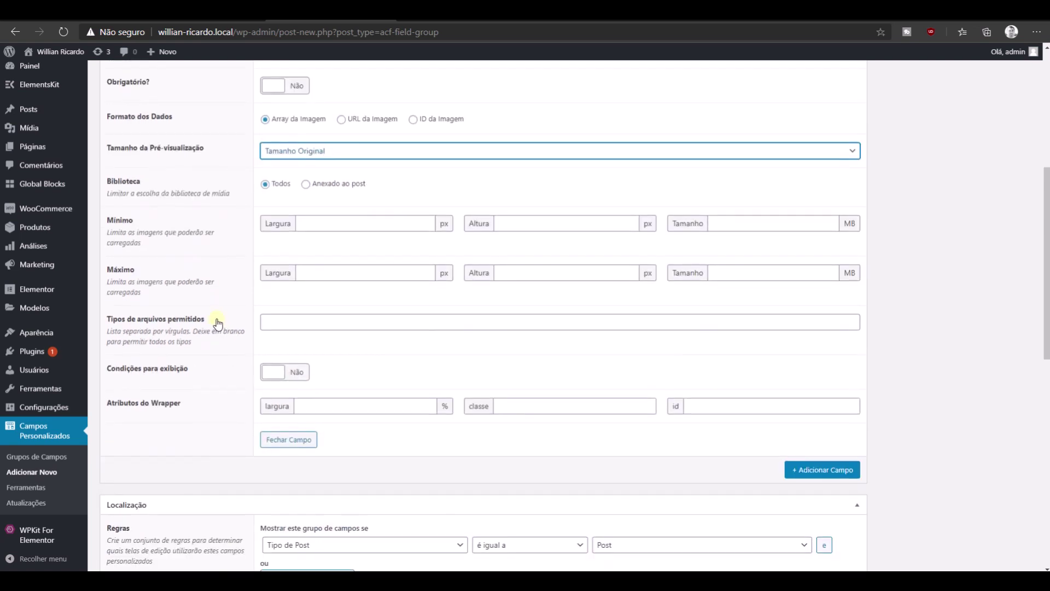
scroll(286, 323, up, 3)
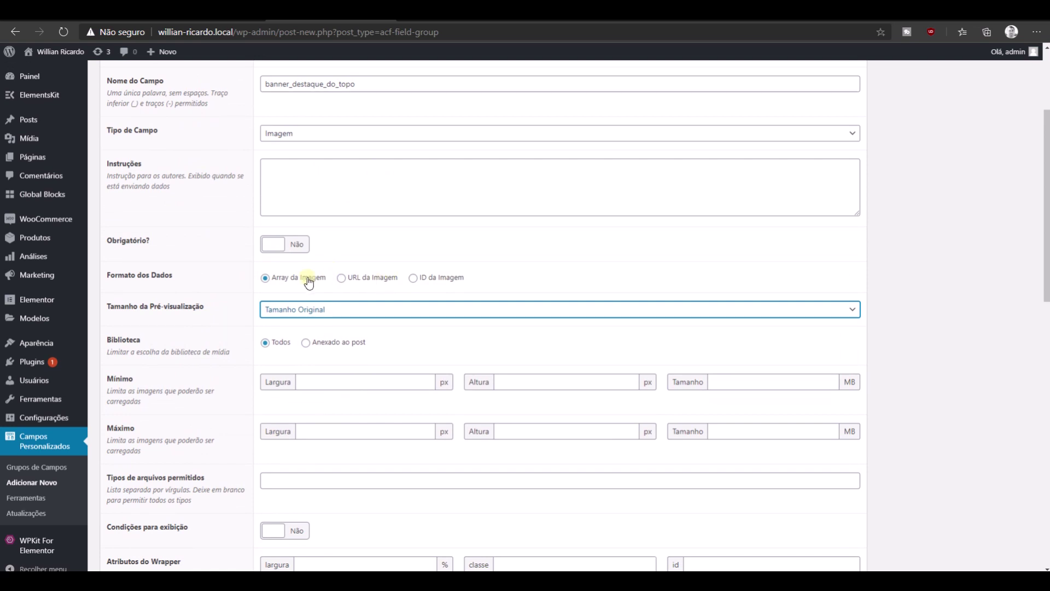
scroll(300, 283, down, 2)
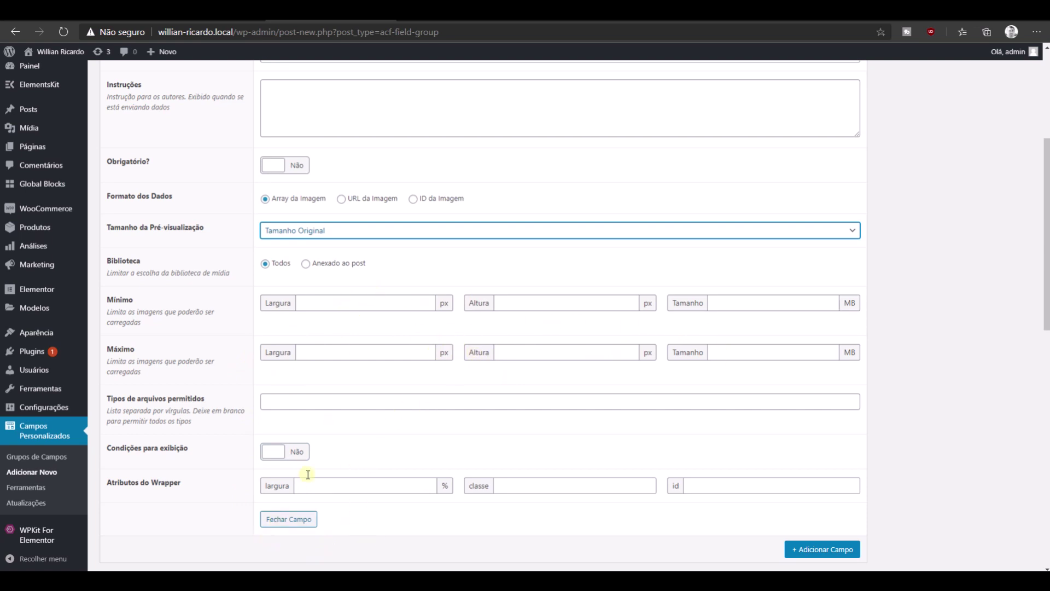
click(287, 519)
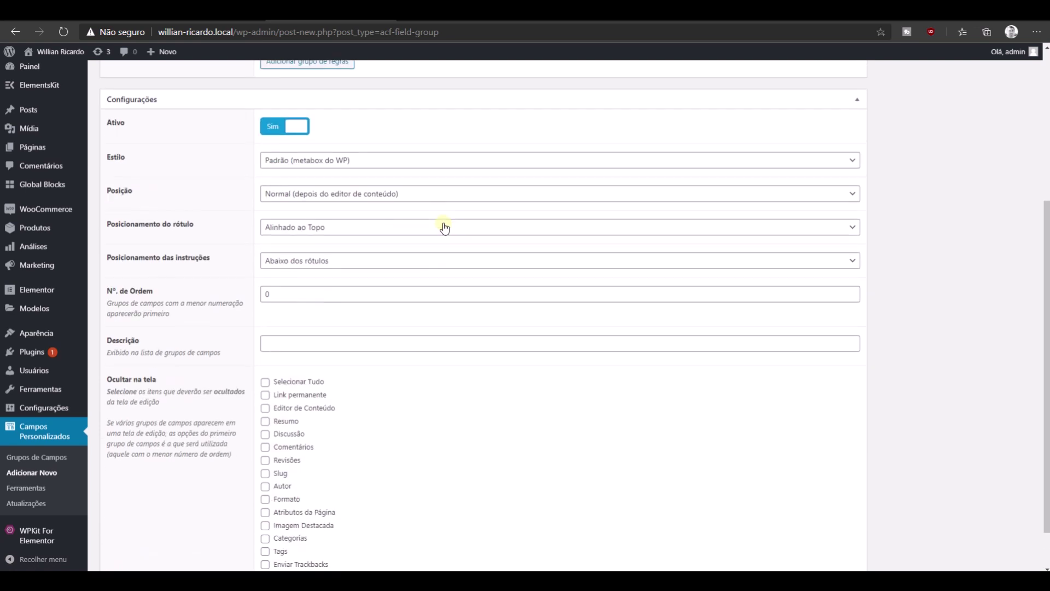
Add a second field labelled "Referência" and set its type to Número.
scroll(444, 227, up, 4)
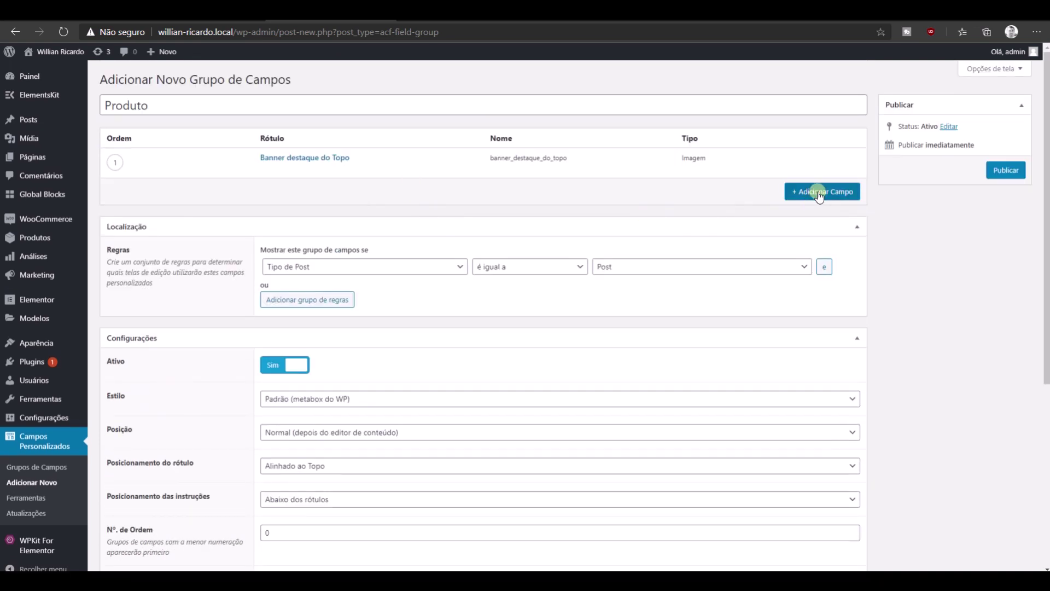
click(818, 192)
text(Referência)
key(Tab)
key(Tab)
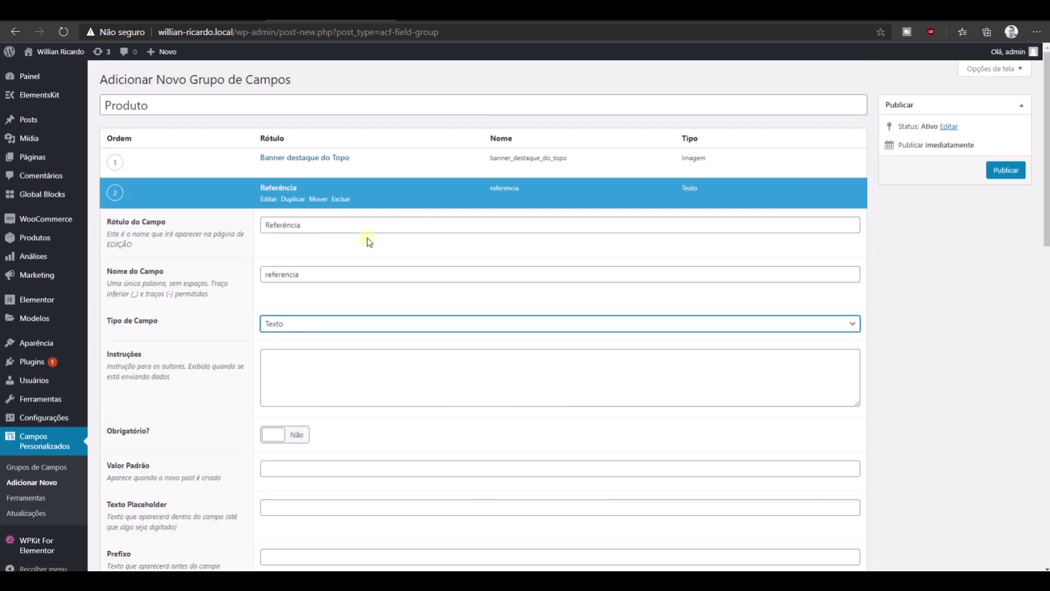
click(316, 324)
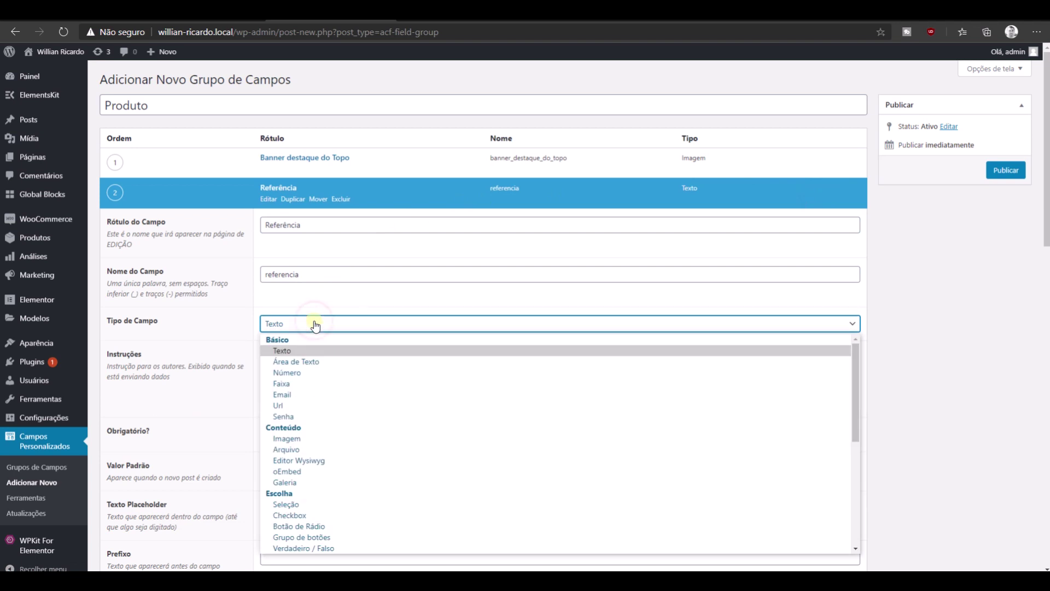
click(290, 373)
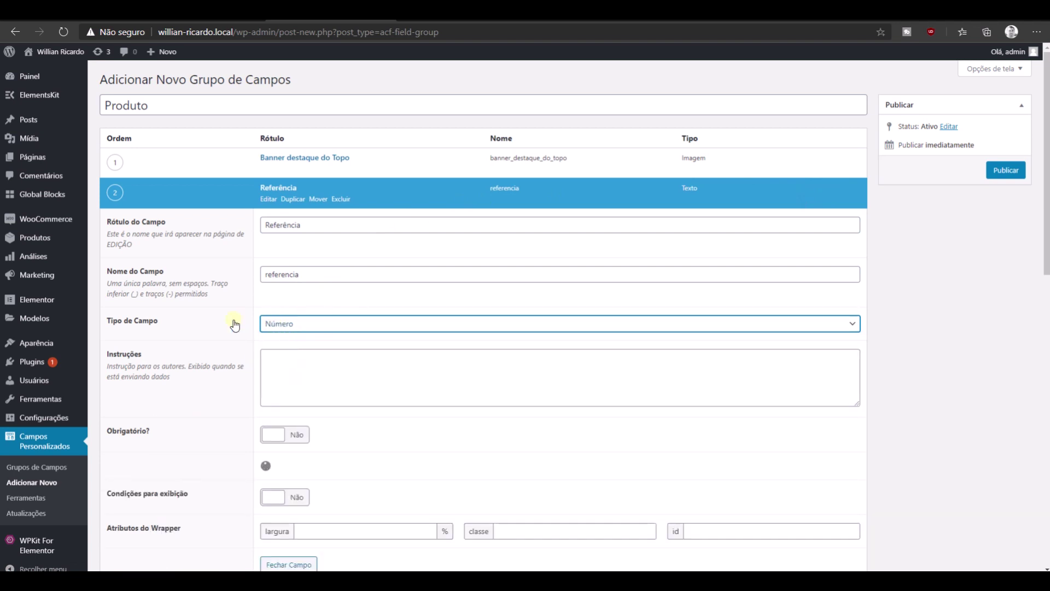
Enter the instructions "Coloque o número de Referência do Produto" for the Referência field.
scroll(228, 323, down, 3)
click(319, 216)
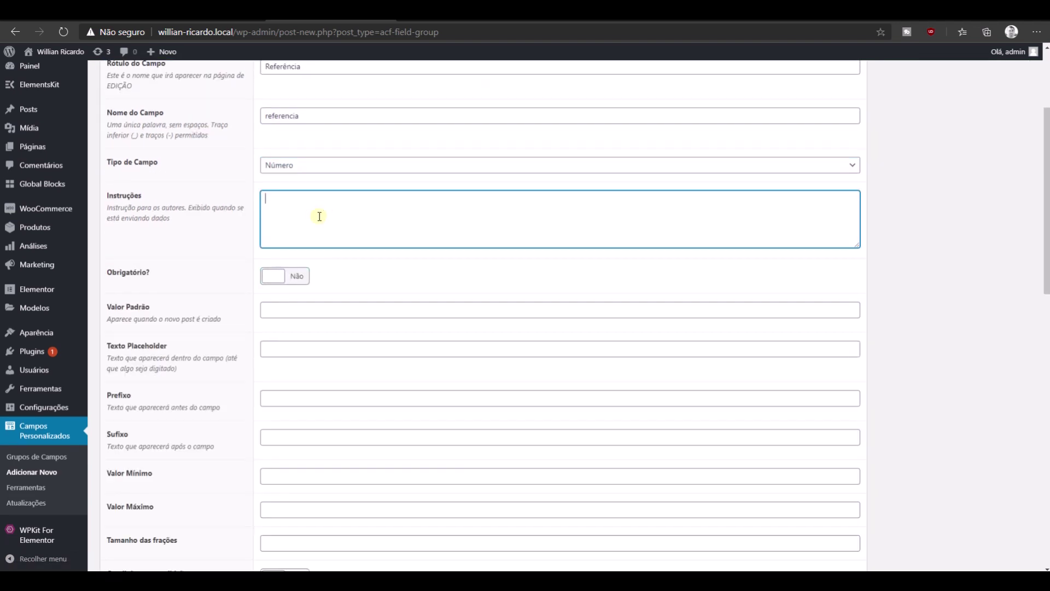
text(Coloque o núnmero de Refer6enência do Produto)
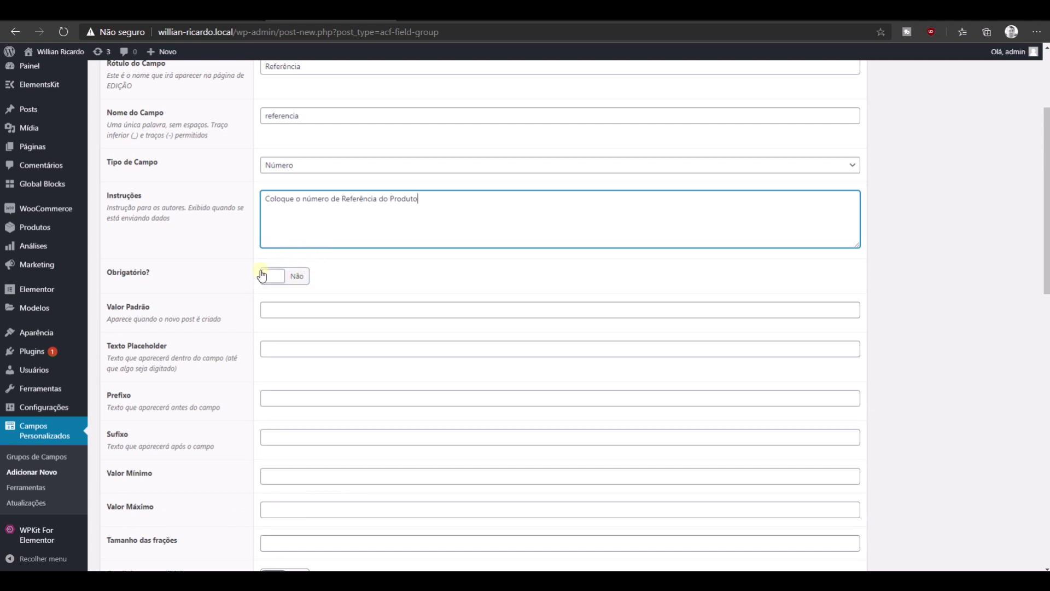
Set the Referência field's placeholder text to "Digite Aqui" and close the field.
scroll(272, 257, down, 3)
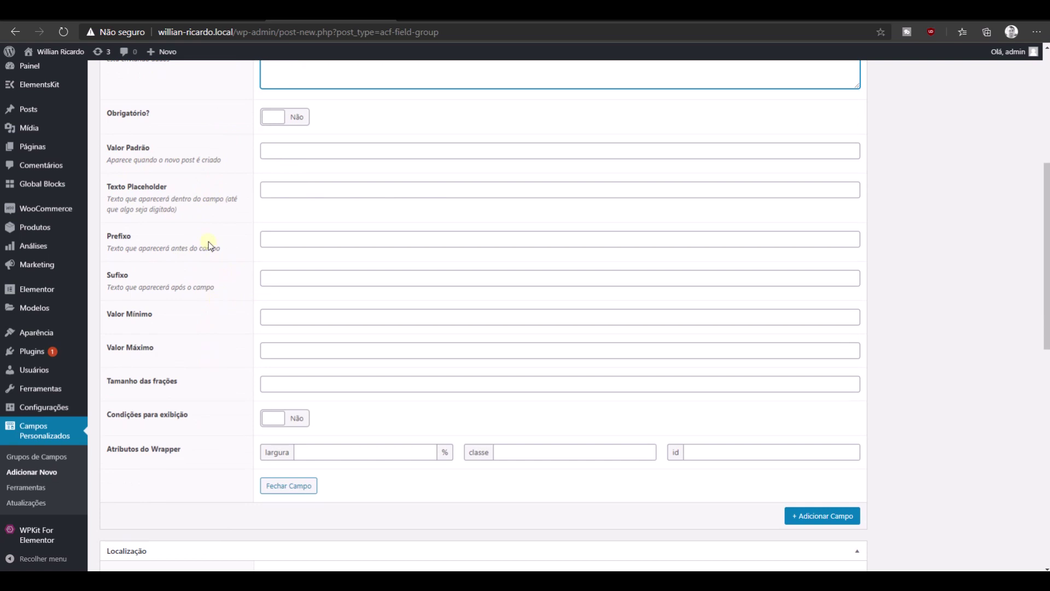
click(285, 189)
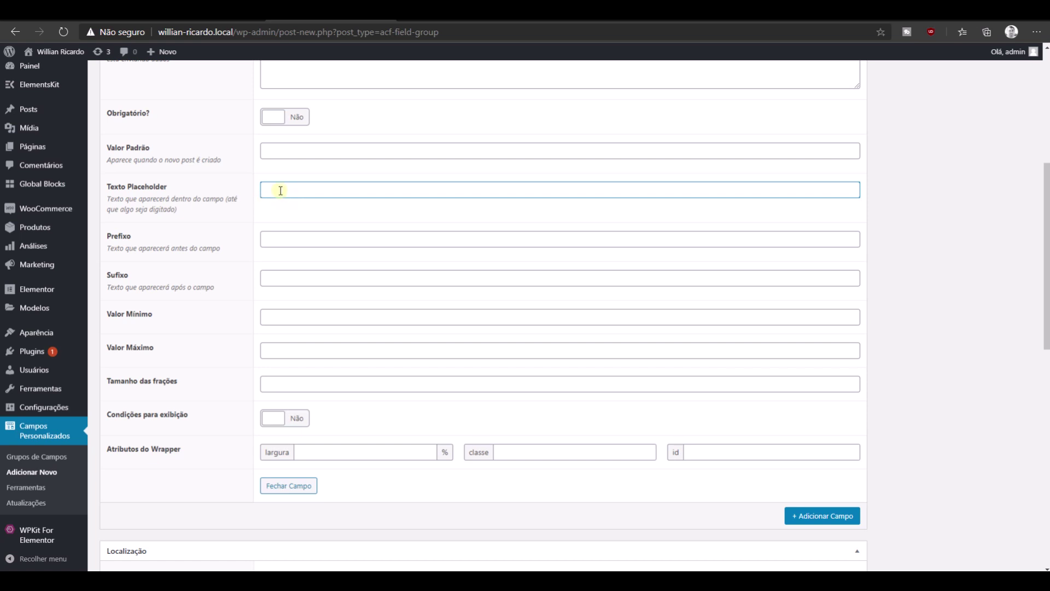
text(Valor)
click(302, 191)
key(ctrl+a)
key(BackSpace)
text(Ref)
key(BackSpace)
text(Digite Aqui)
click(283, 485)
Add a third field labelled "Código" and set its type to Número.
scroll(355, 375, up, 6)
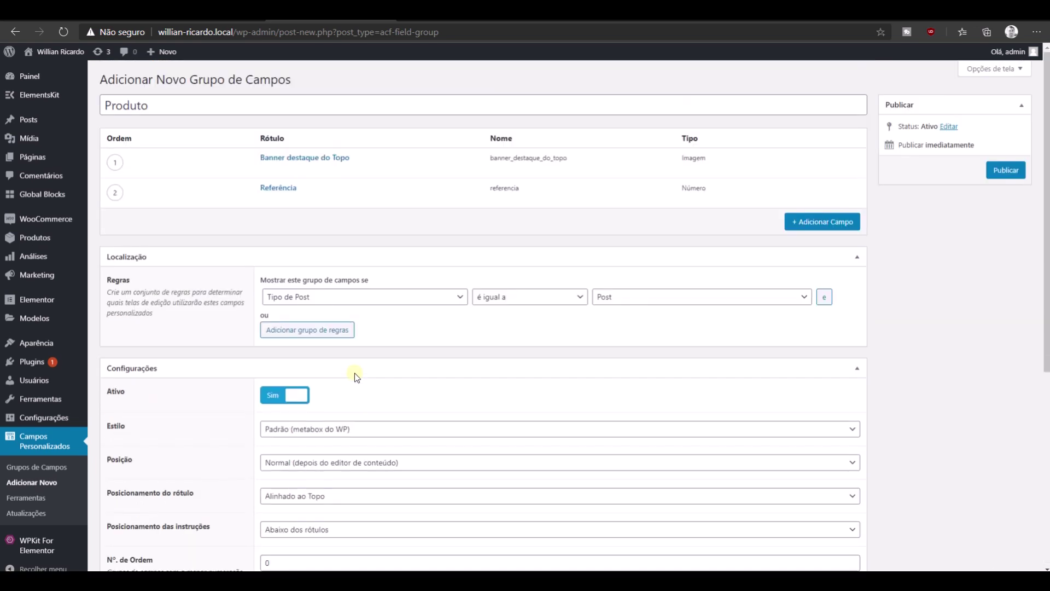
click(812, 223)
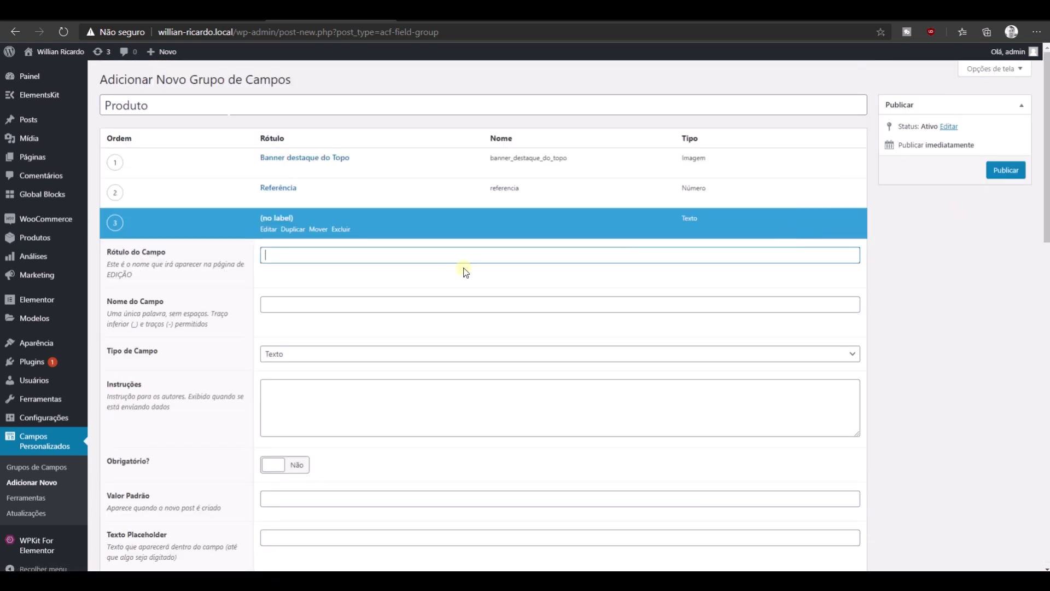
text(Código)
key(Tab)
click(335, 354)
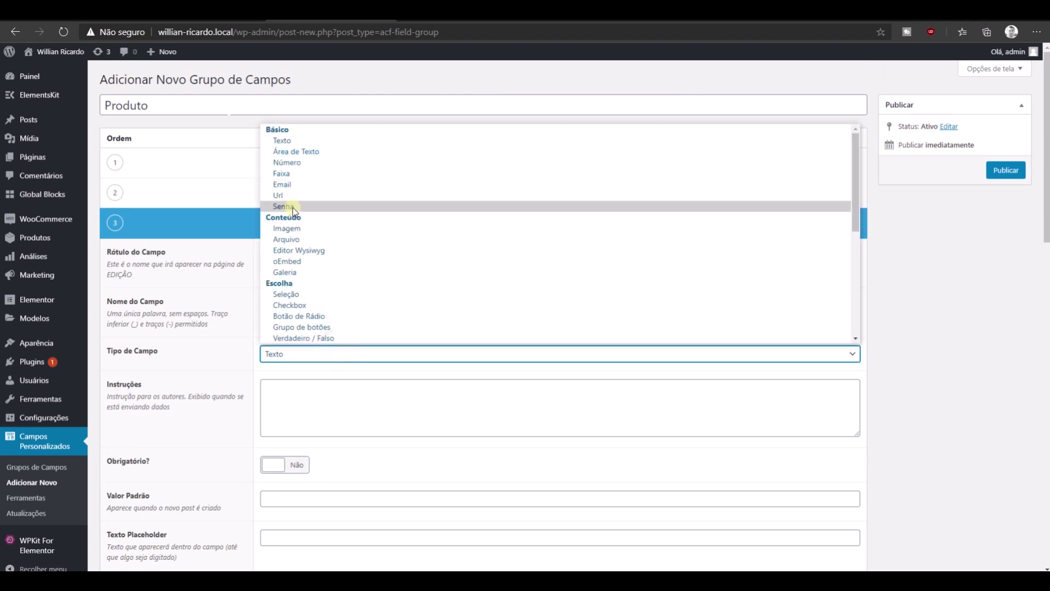
click(298, 163)
Enter the instructions "Digite o Código do Produto" for the Código field and close the field.
scroll(237, 305, down, 3)
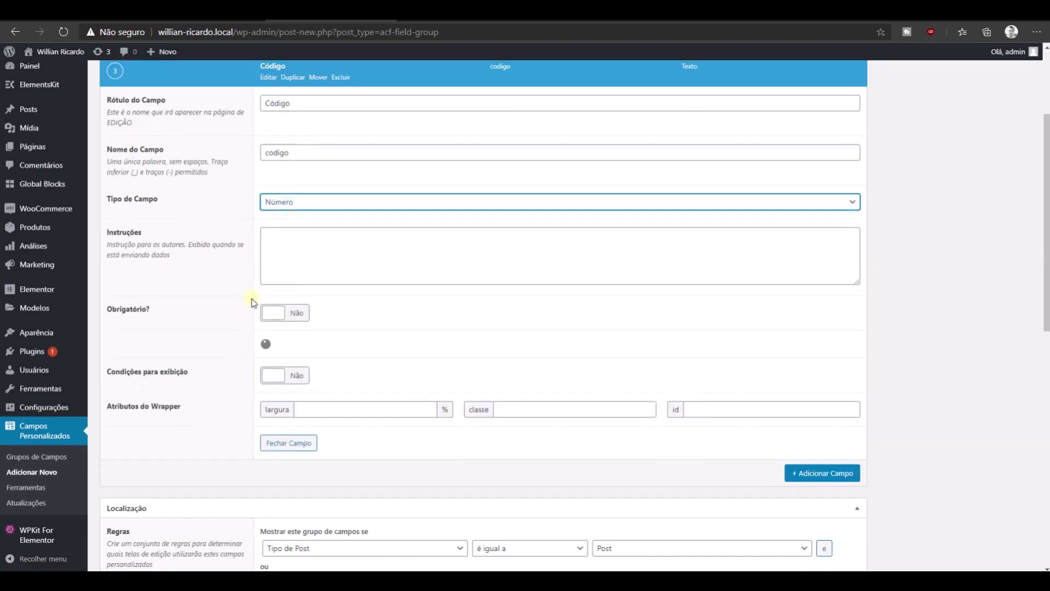
click(312, 241)
text(Digite o Código)
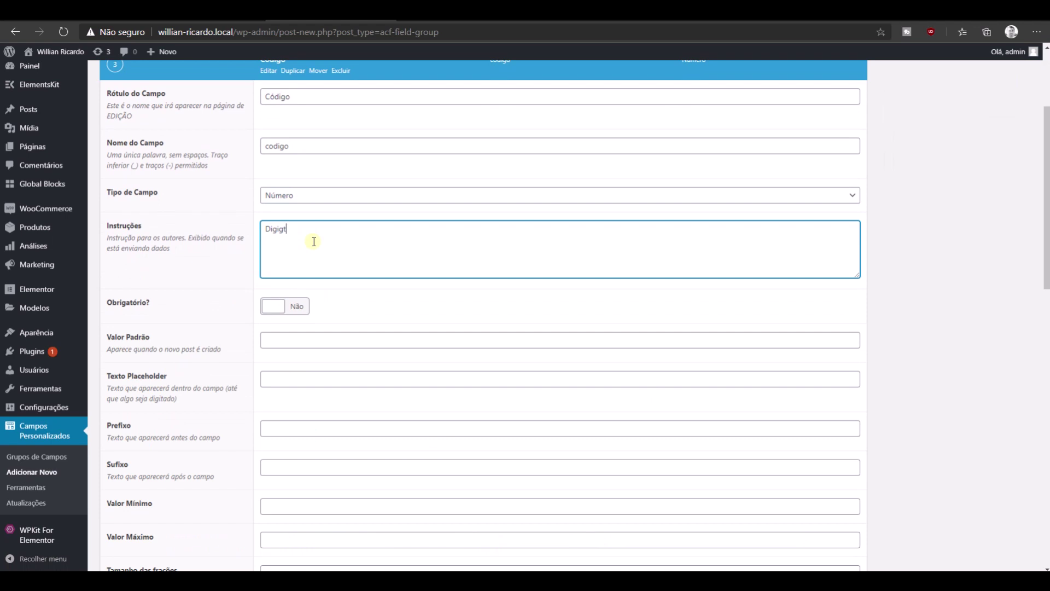
text( do Produto)
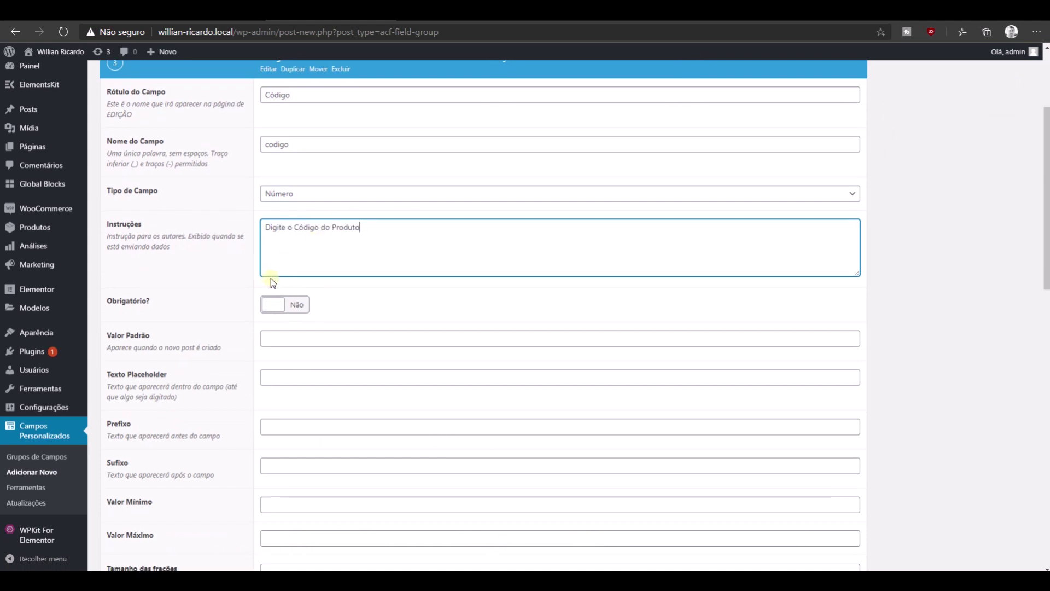
scroll(263, 251, down, 4)
click(287, 436)
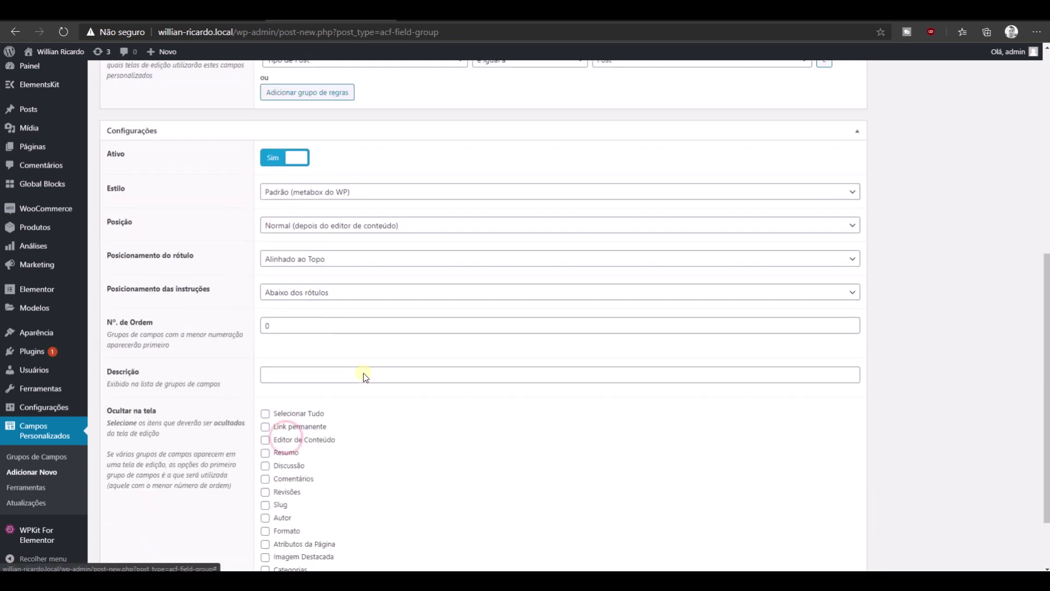
Add a fourth field labelled "Descrição Especial" to the Produto field group.
scroll(363, 375, up, 5)
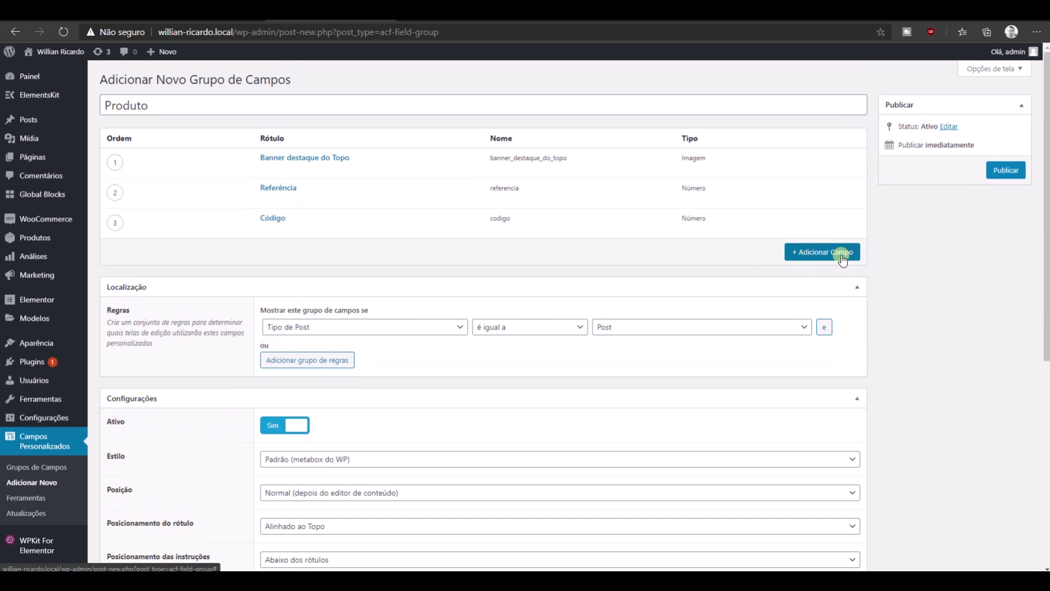
click(842, 253)
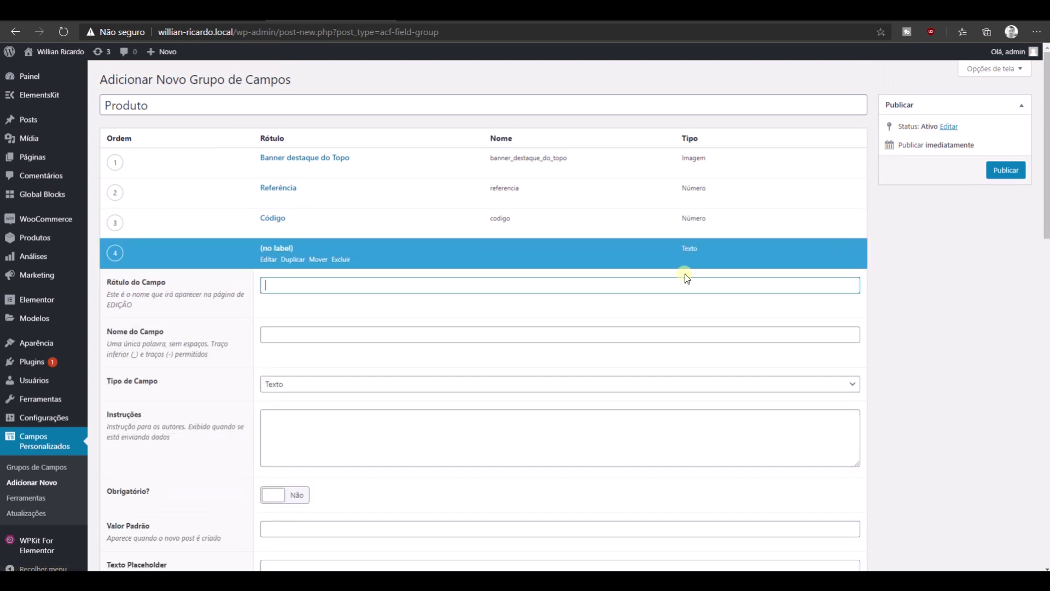
click(404, 384)
scroll(325, 329, down, 3)
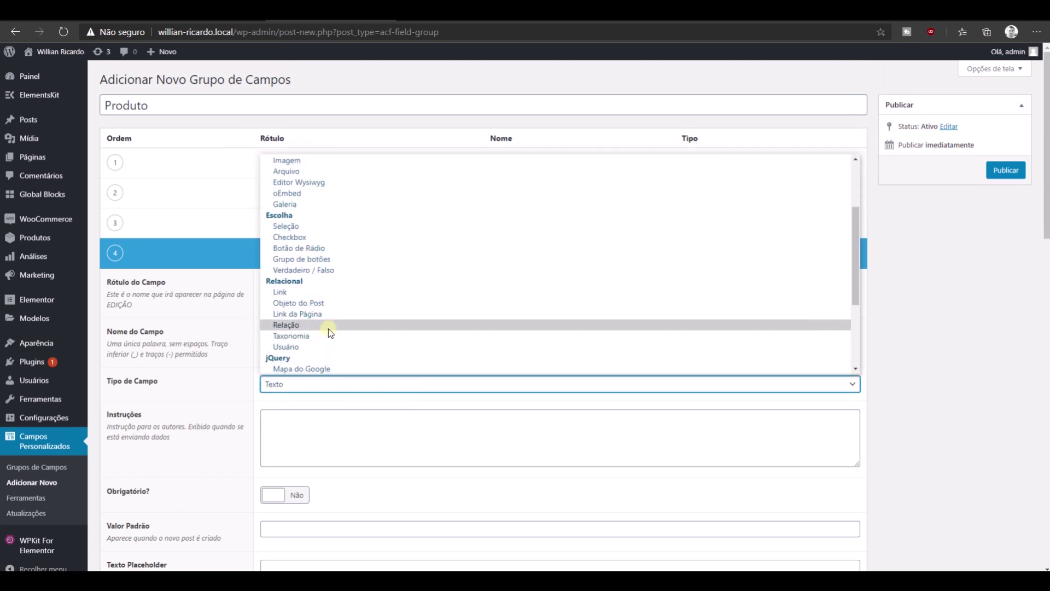
scroll(324, 350, down, 2)
scroll(326, 271, up, 2)
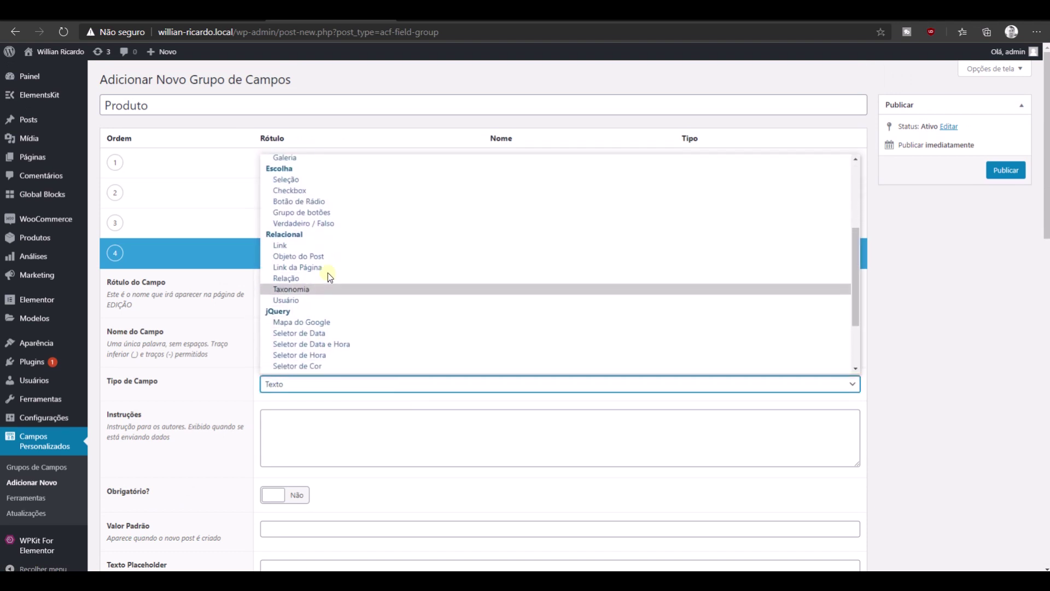
scroll(335, 255, up, 2)
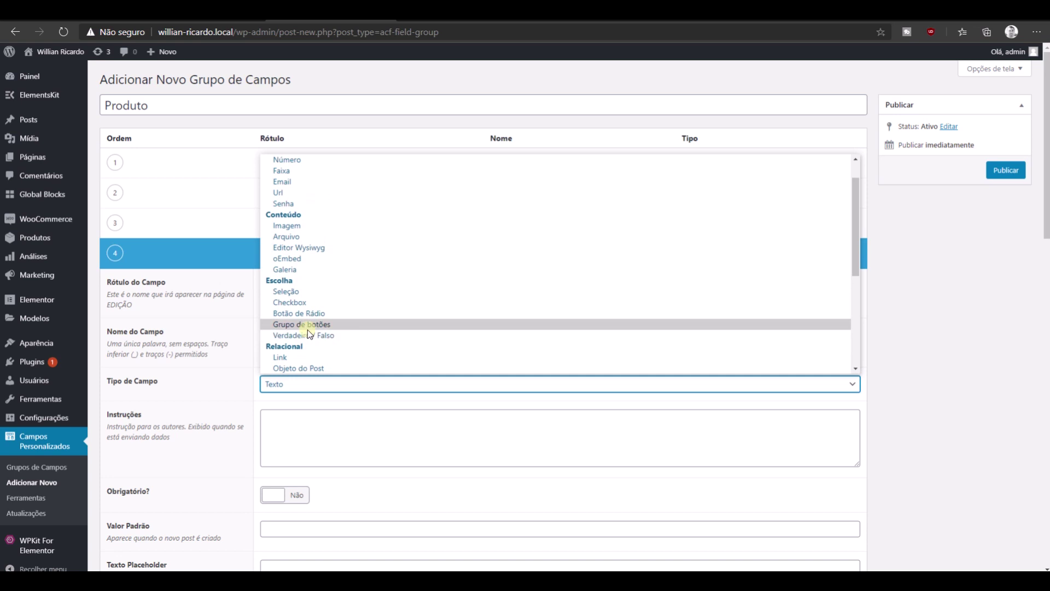
scroll(323, 241, up, 1)
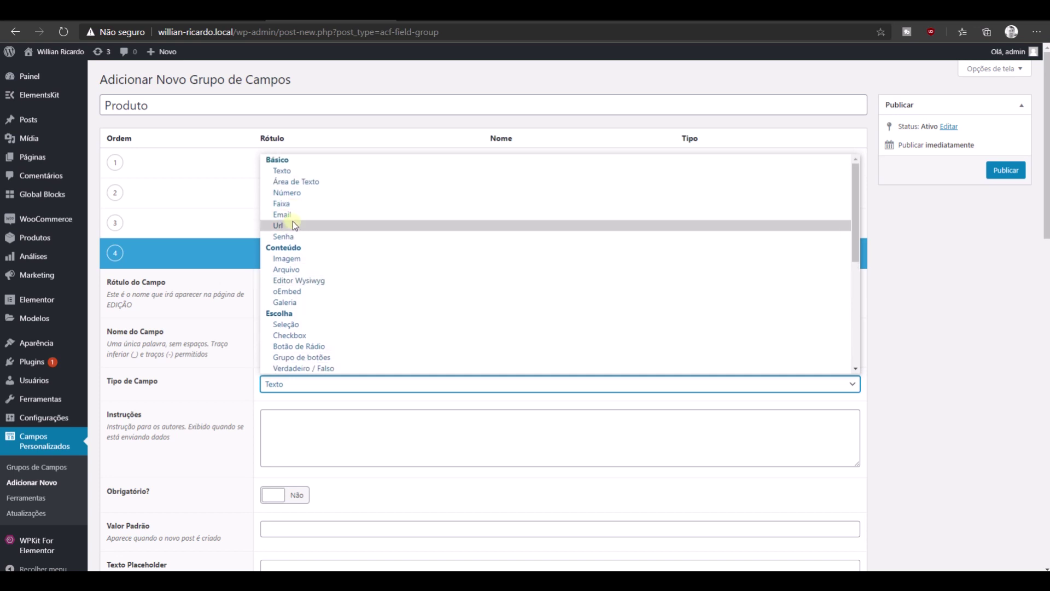
click(231, 205)
click(314, 287)
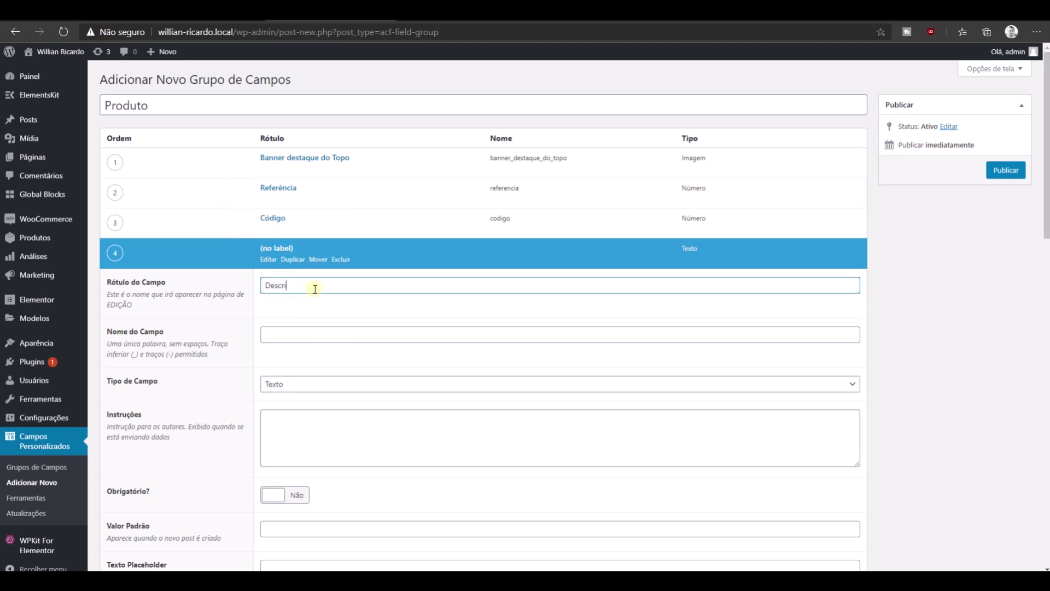
key(Tab)
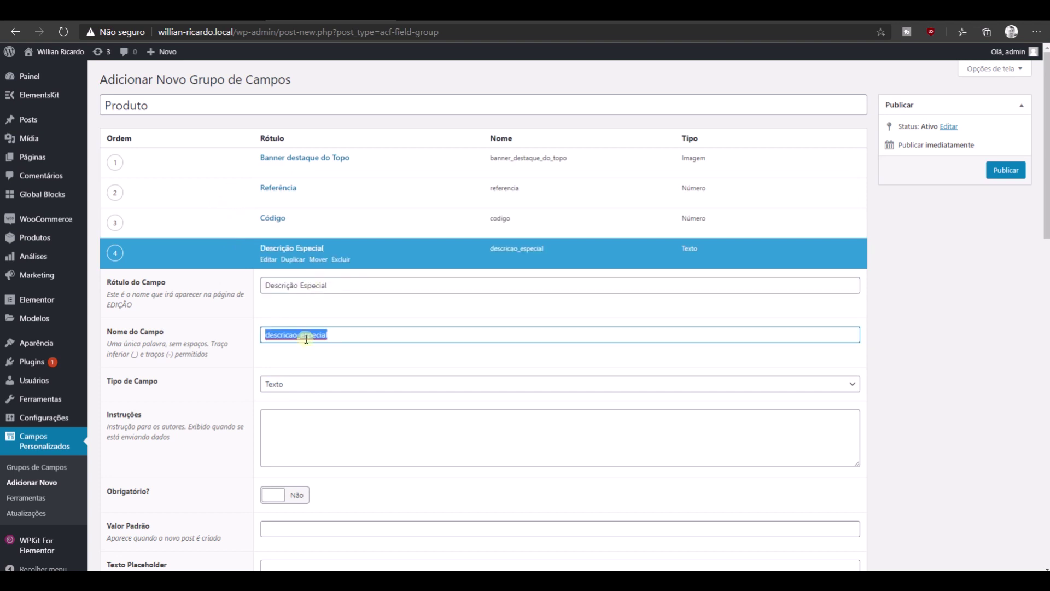
Keep Texto as the Descrição Especial field's type and close the field.
click(298, 394)
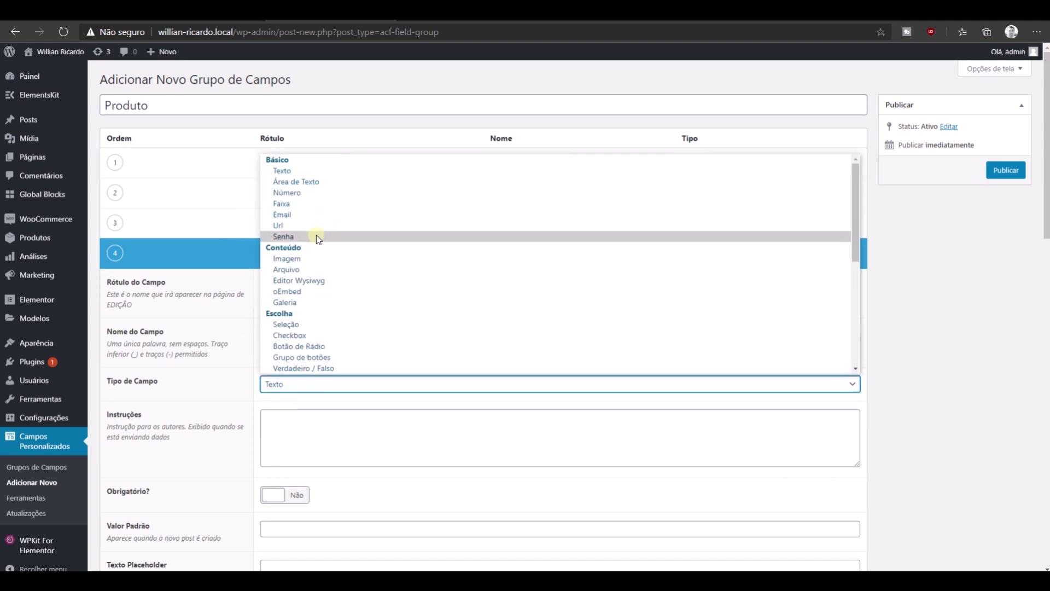
click(213, 333)
scroll(235, 431, down, 10)
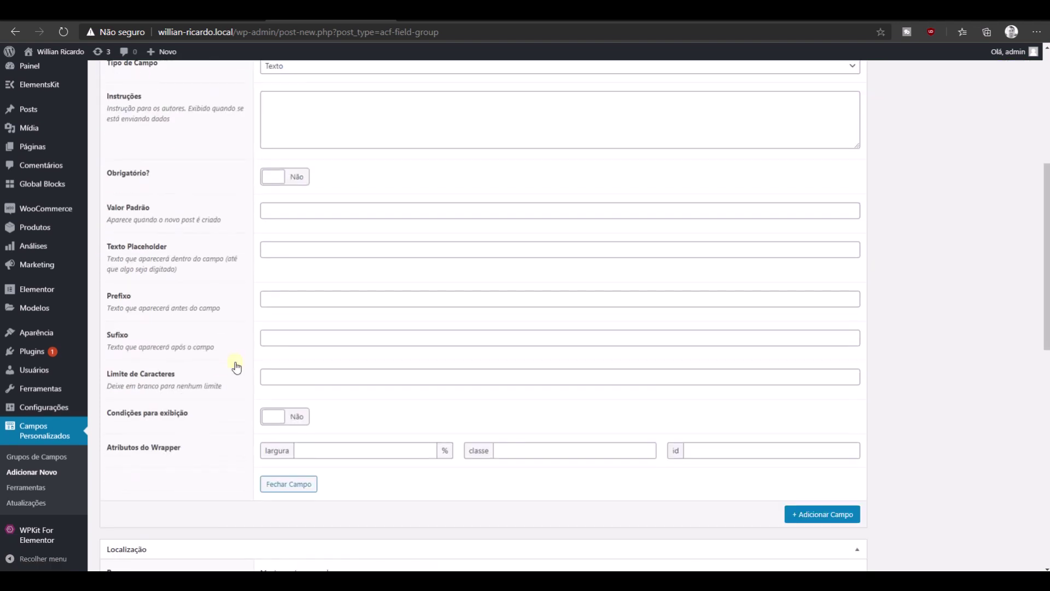
click(286, 243)
Collapse the Configurações section of the field group.
scroll(780, 315, down, 3)
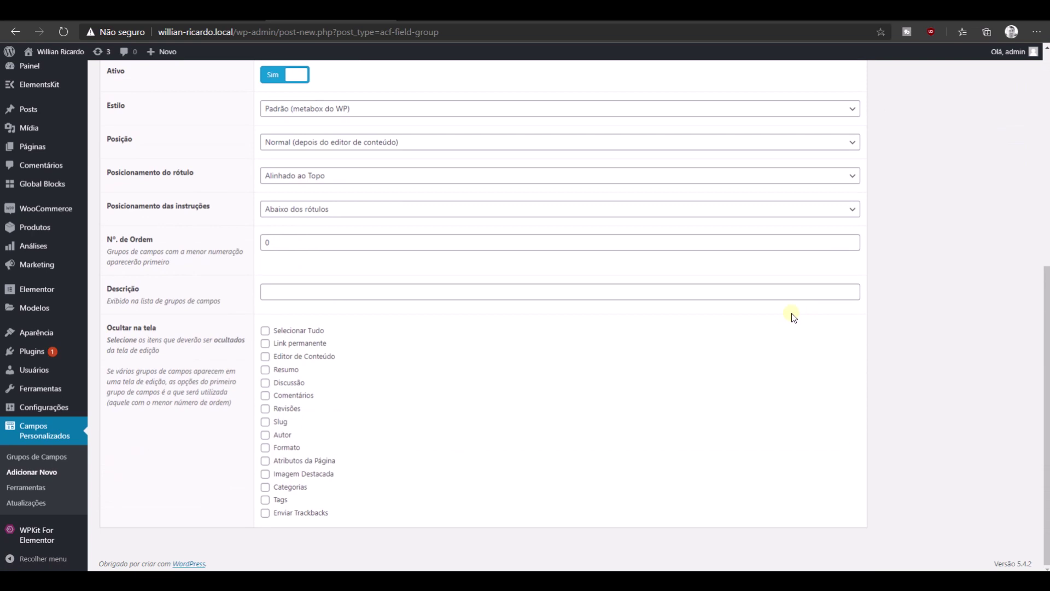
scroll(789, 314, up, 7)
scroll(789, 296, down, 3)
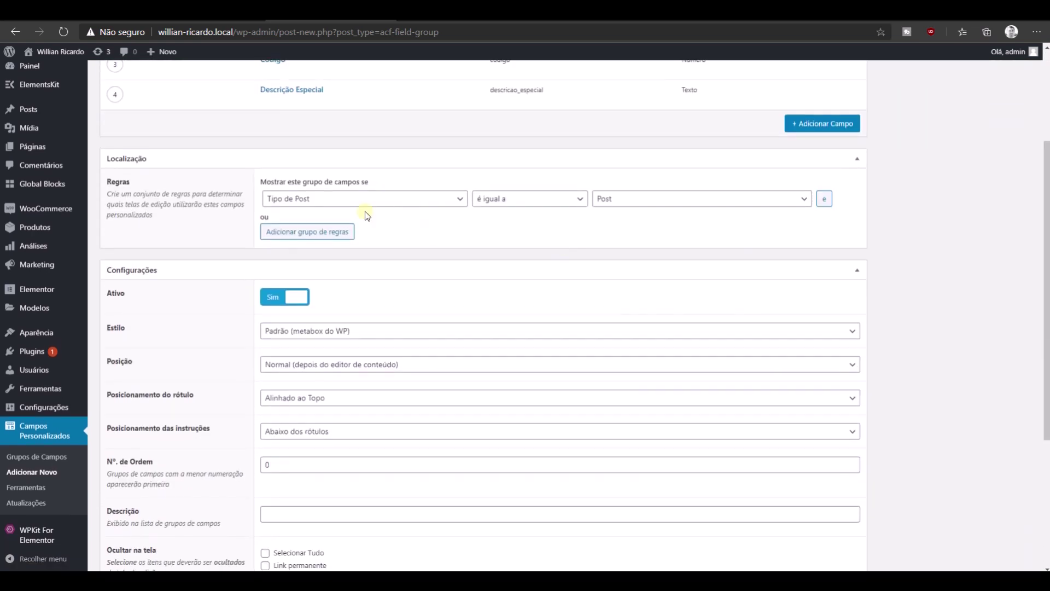
click(376, 268)
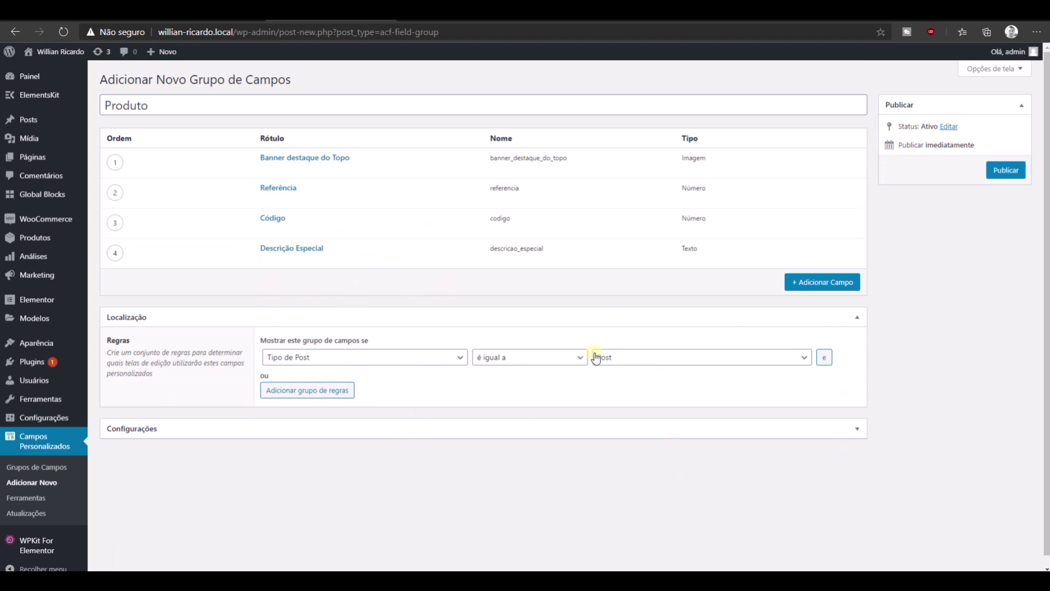
Set the location rule's condition to Categoria de Post and look through the values it offers.
click(616, 361)
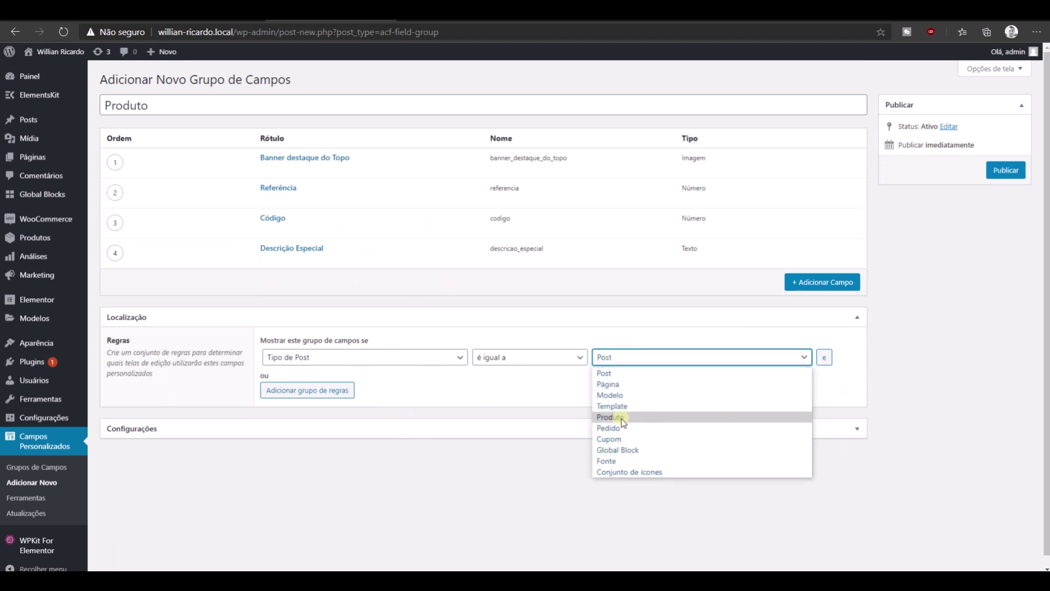
click(617, 372)
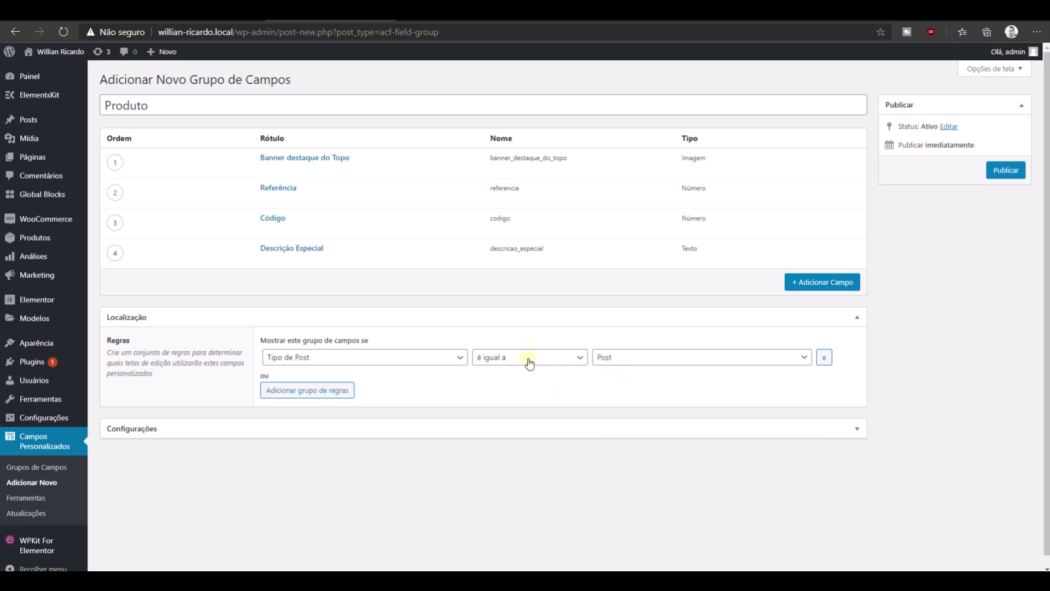
click(383, 364)
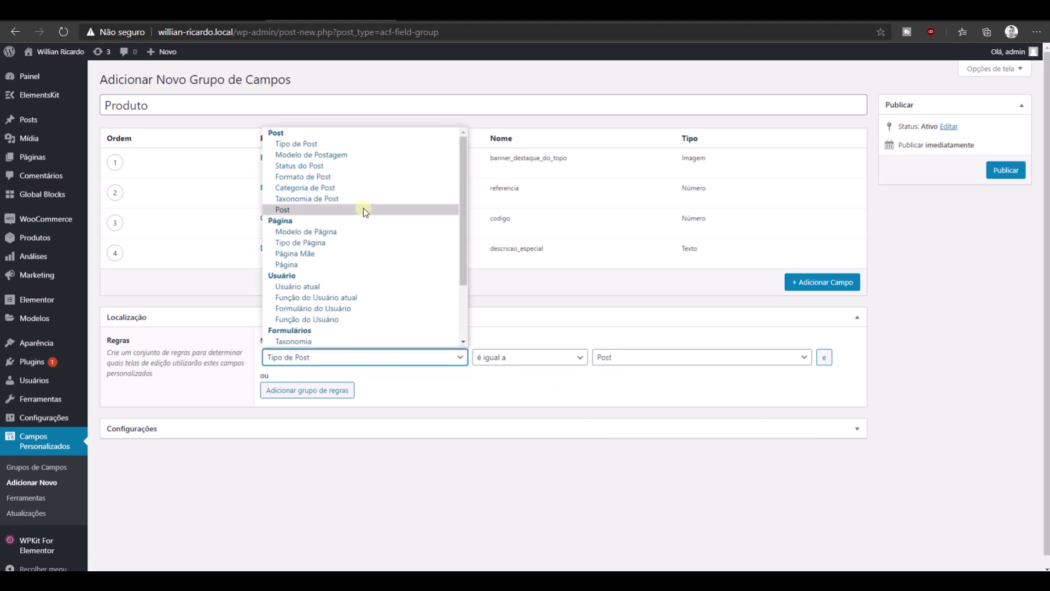
click(336, 188)
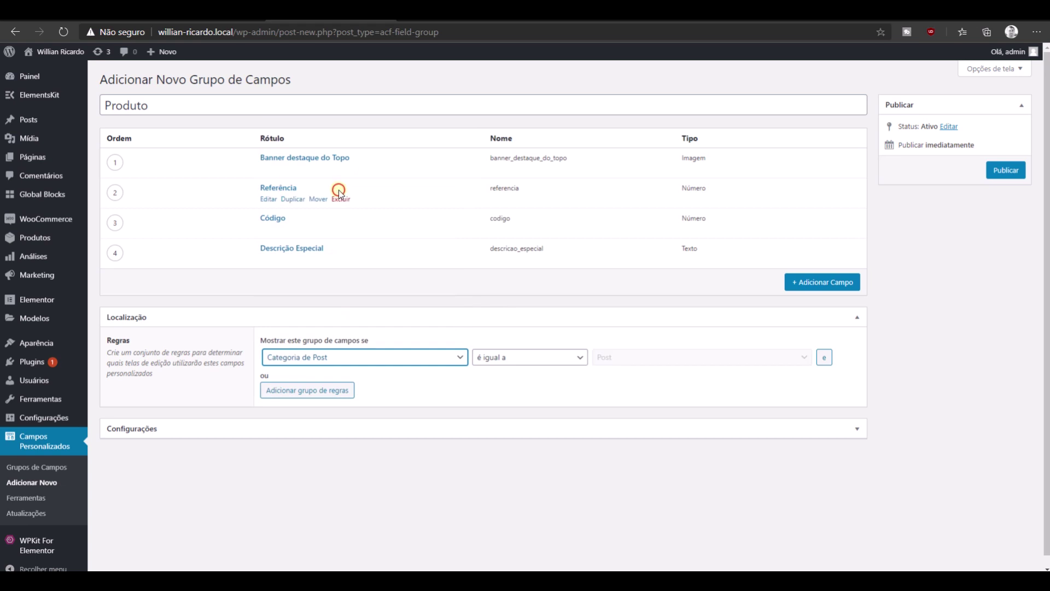
click(644, 360)
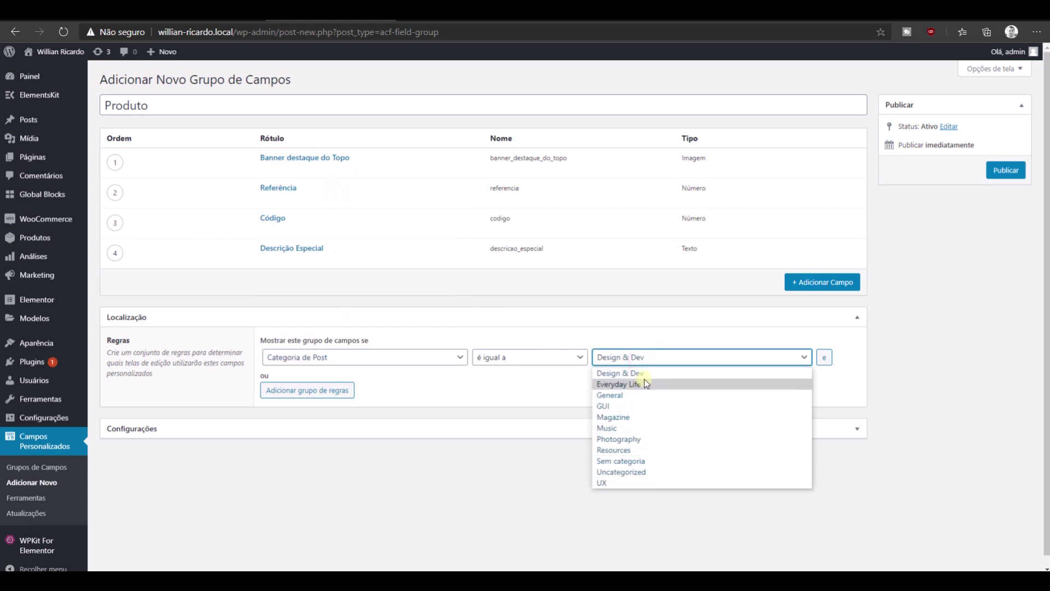
click(515, 381)
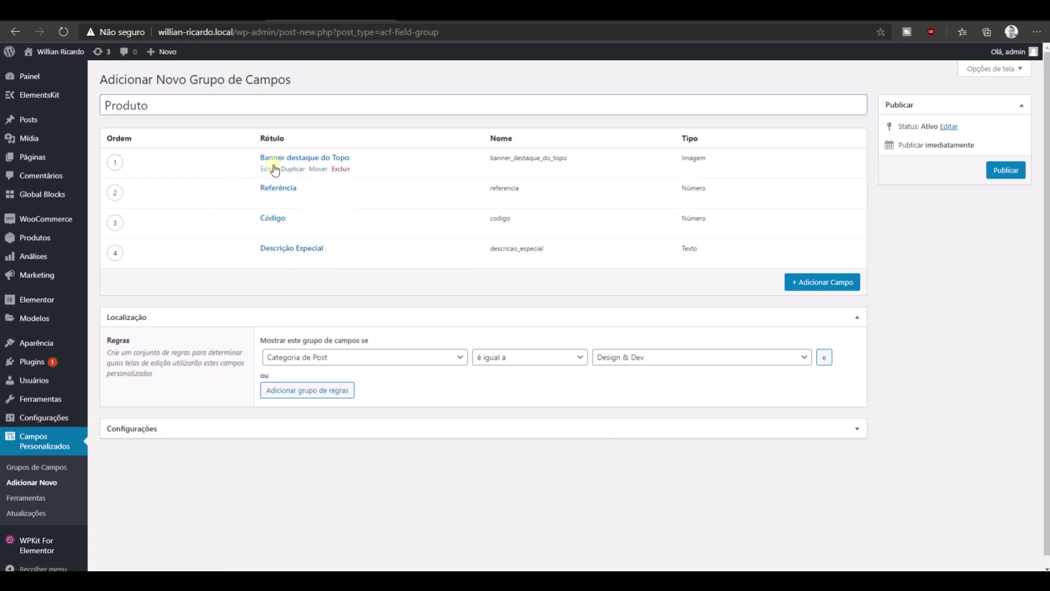
Rename the field group as "Pizza Quatro Queijos".
double_click(153, 105)
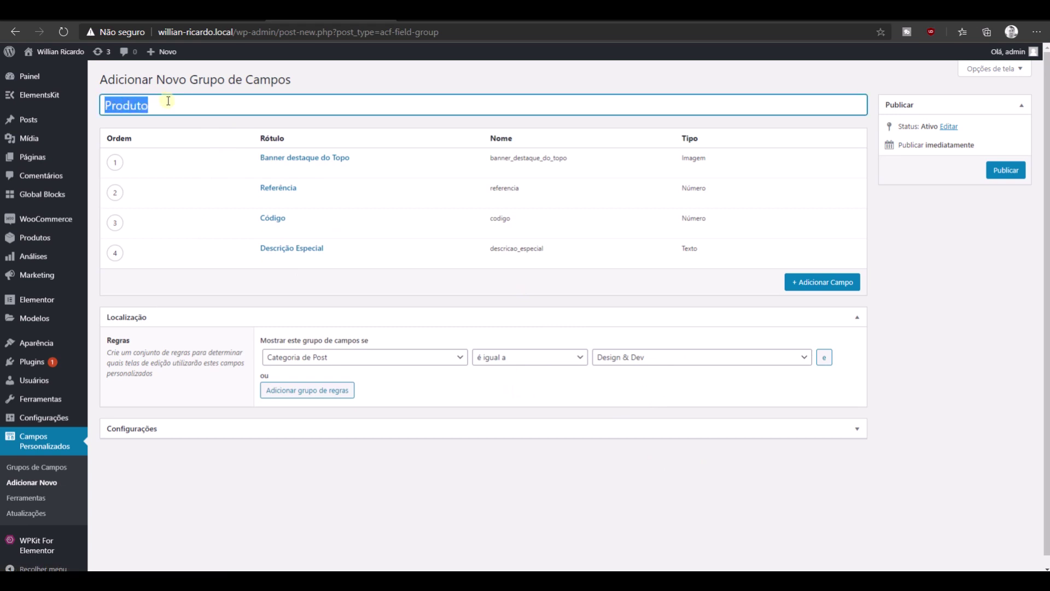
text(QPi)
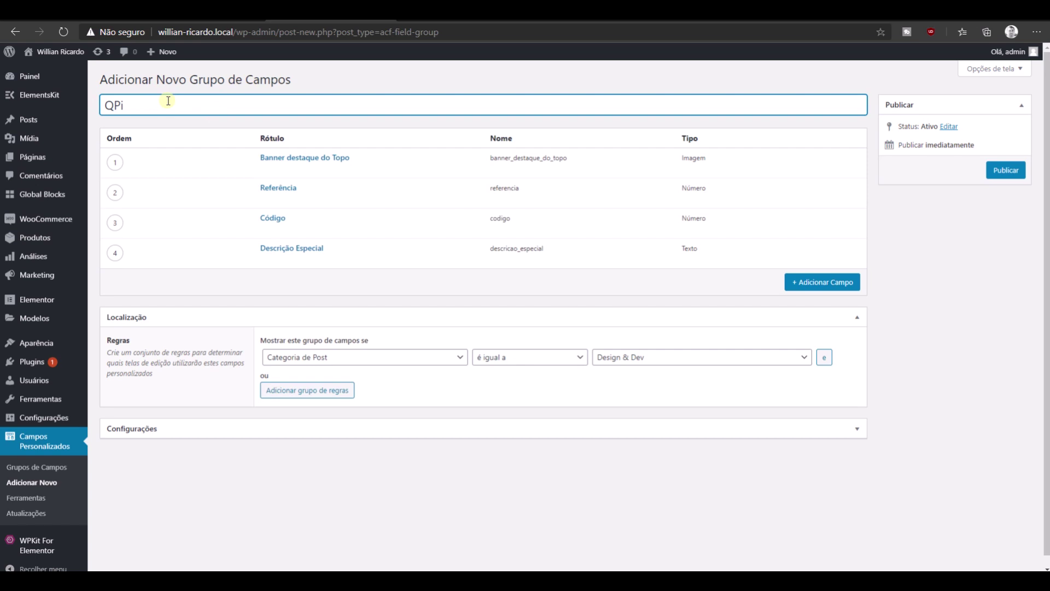
key(BackSpace)
key(BackSpace)
text(Pizza Quatro Queijos)
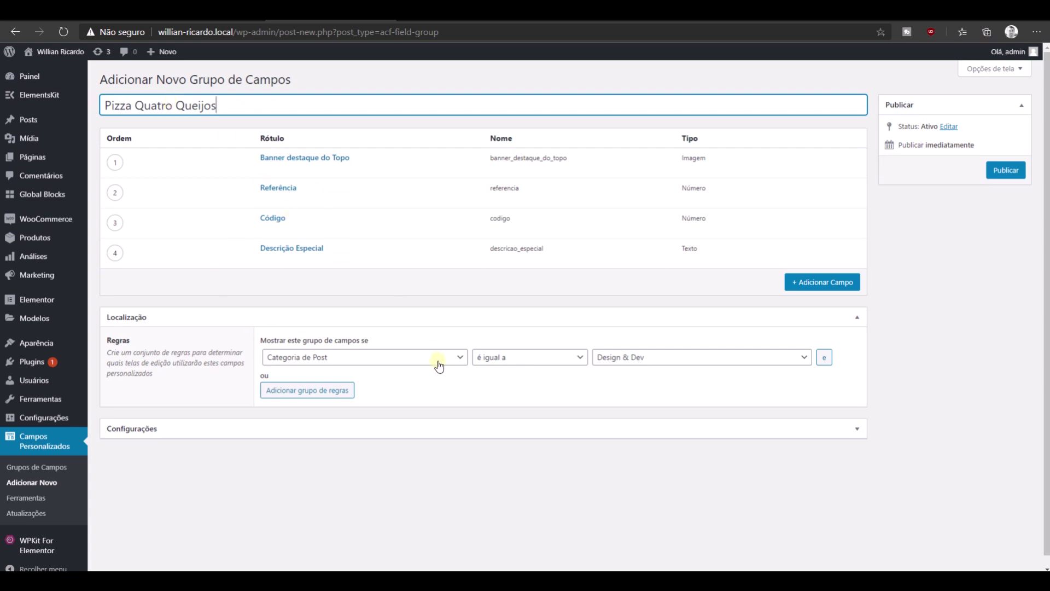
Look through the rule's category values, and rename the field group back to "Produto".
click(604, 360)
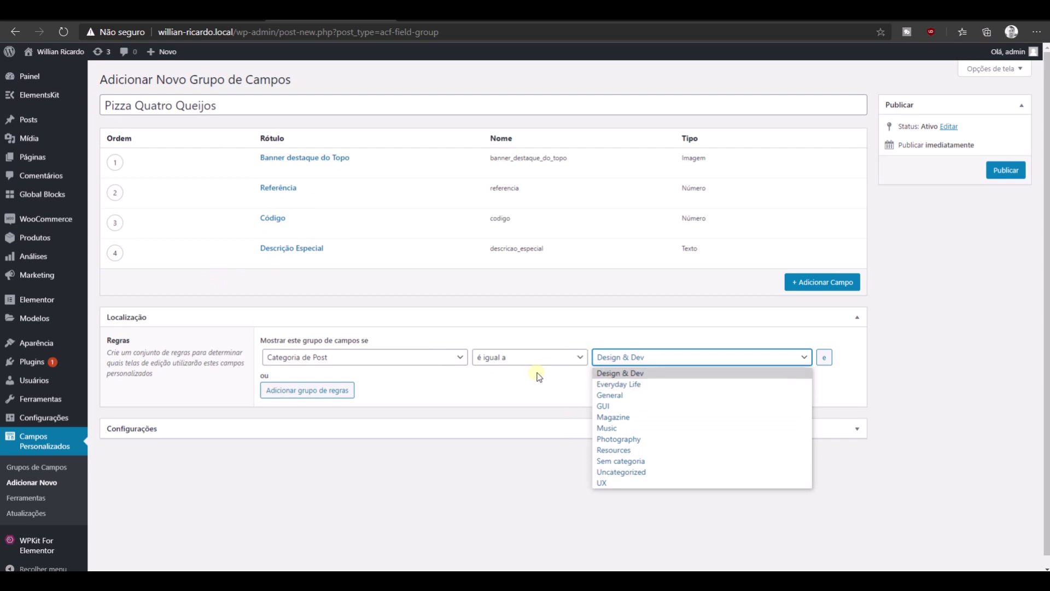
click(278, 105)
triple_click(279, 106)
text(Produto)
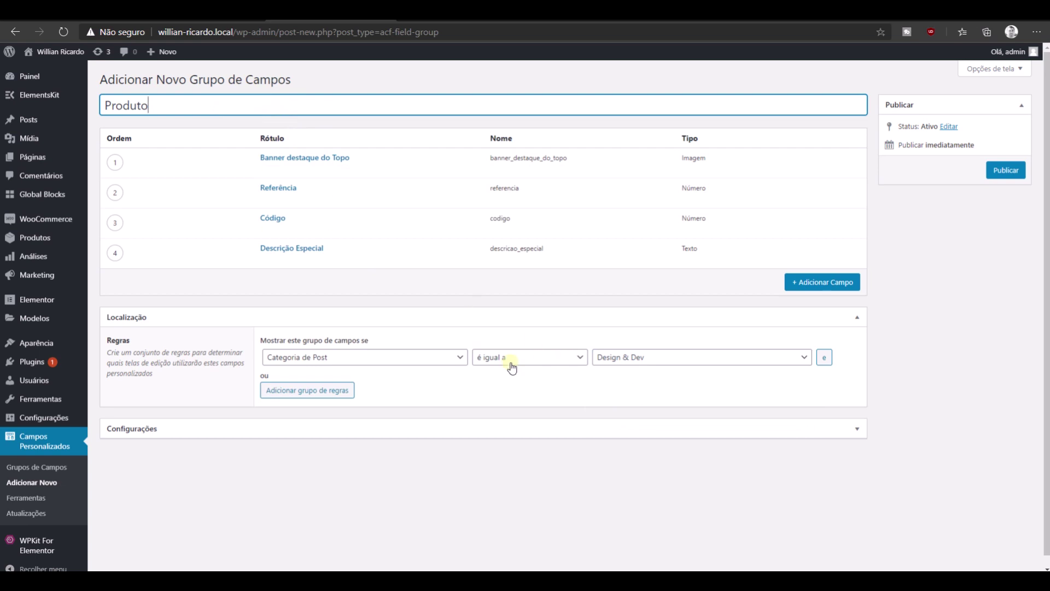
Set the location rule to Taxonomia de Post "é igual a" the product category Camisetas, and publish the field group.
click(431, 359)
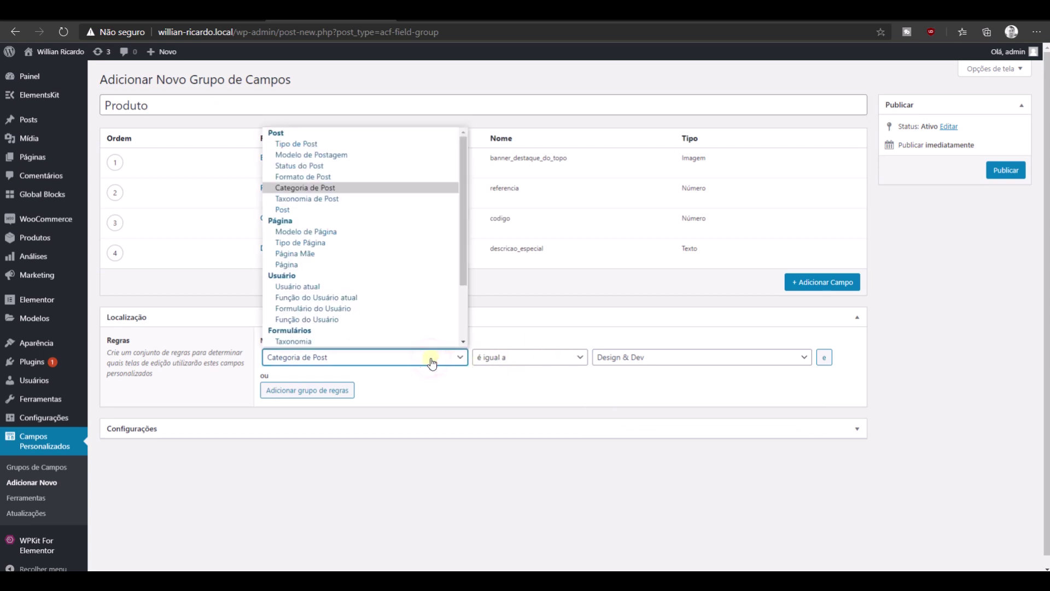
click(299, 199)
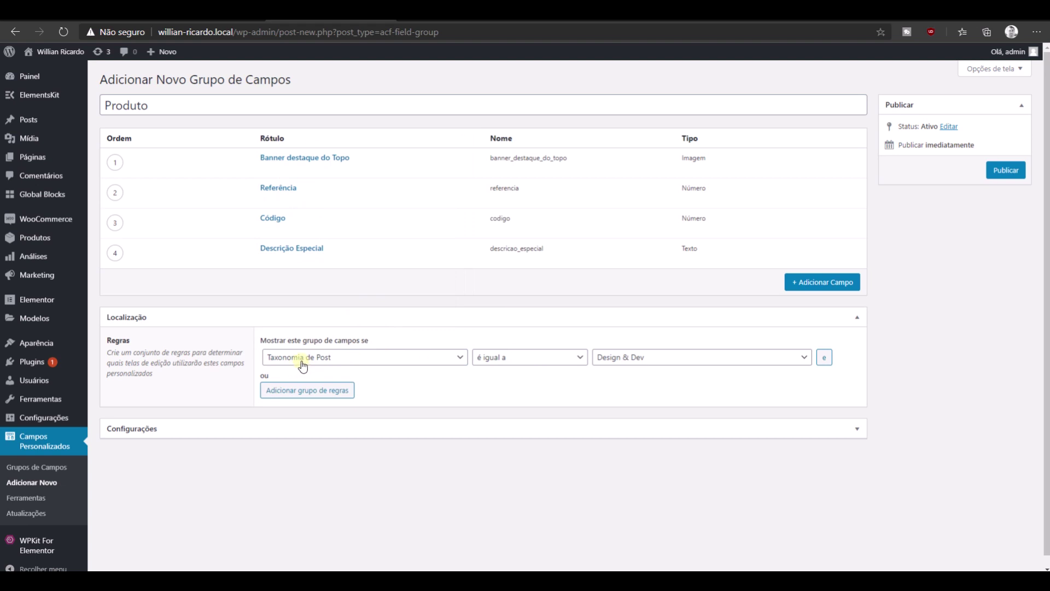
click(628, 362)
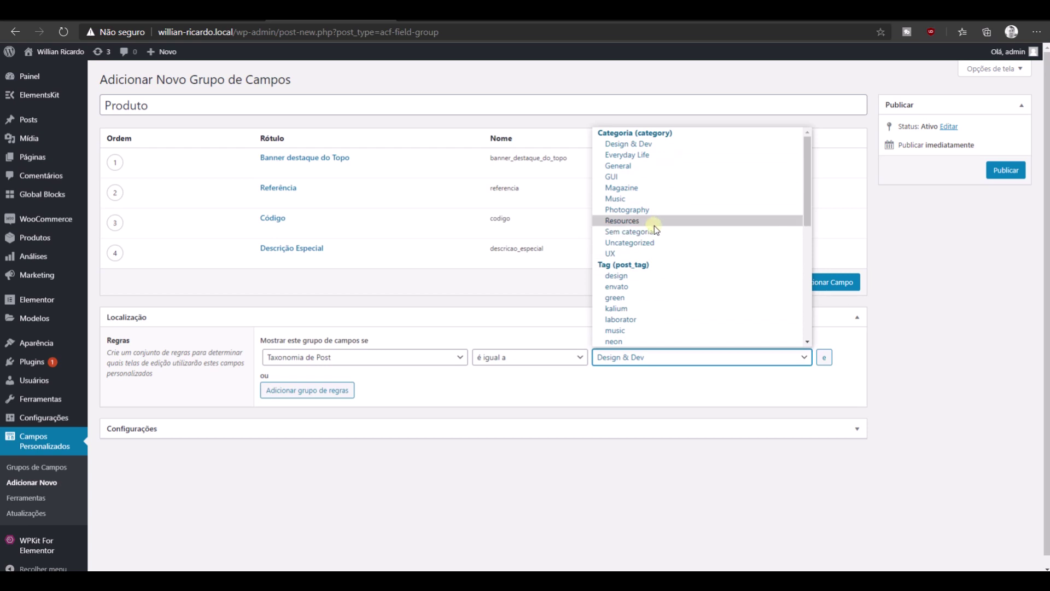
scroll(633, 284, down, 1)
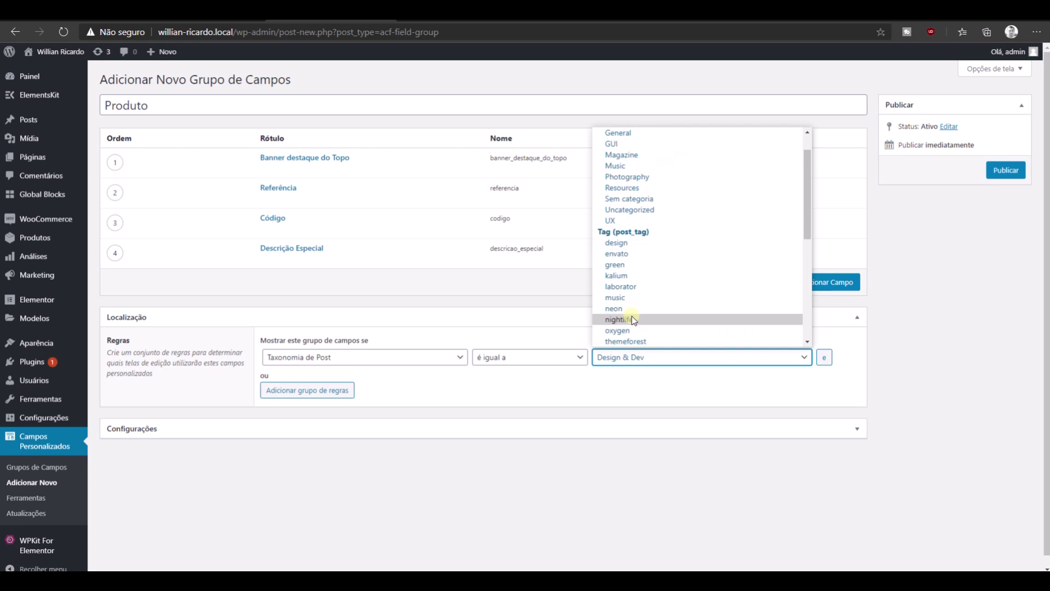
scroll(633, 320, down, 7)
scroll(649, 273, down, 1)
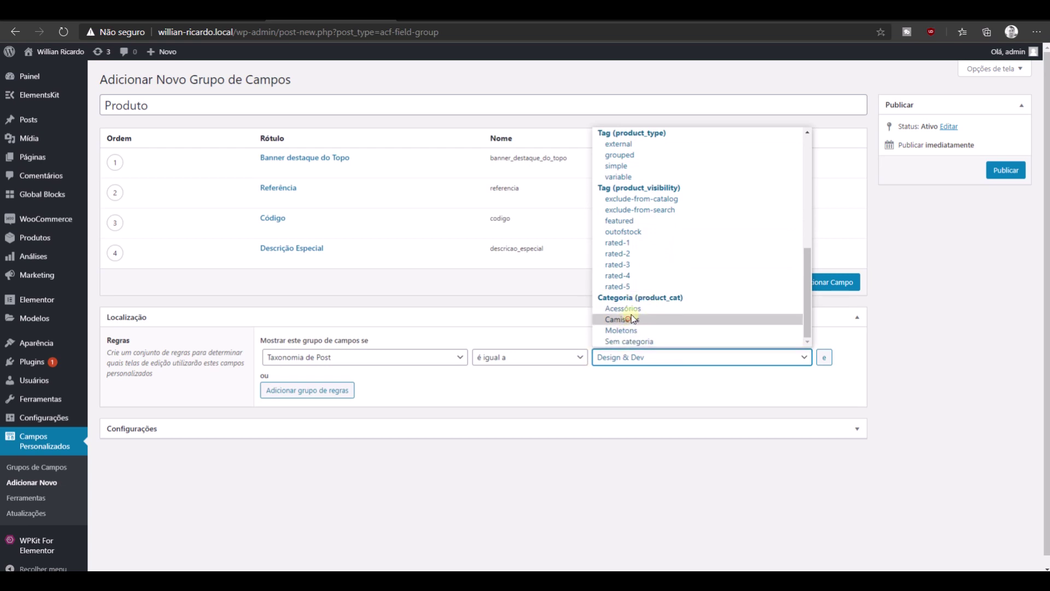
click(623, 319)
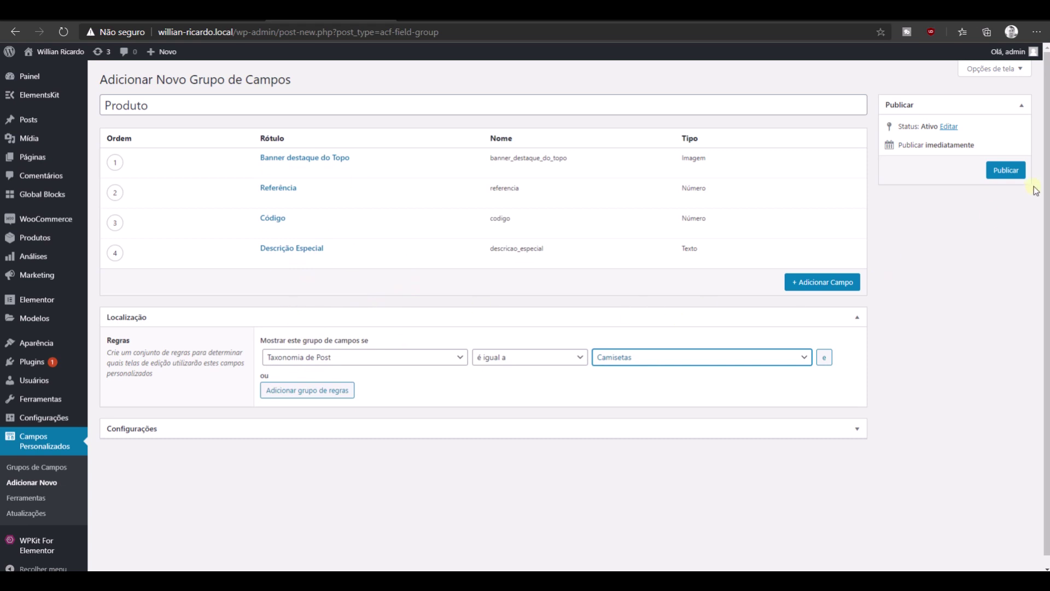
click(1004, 171)
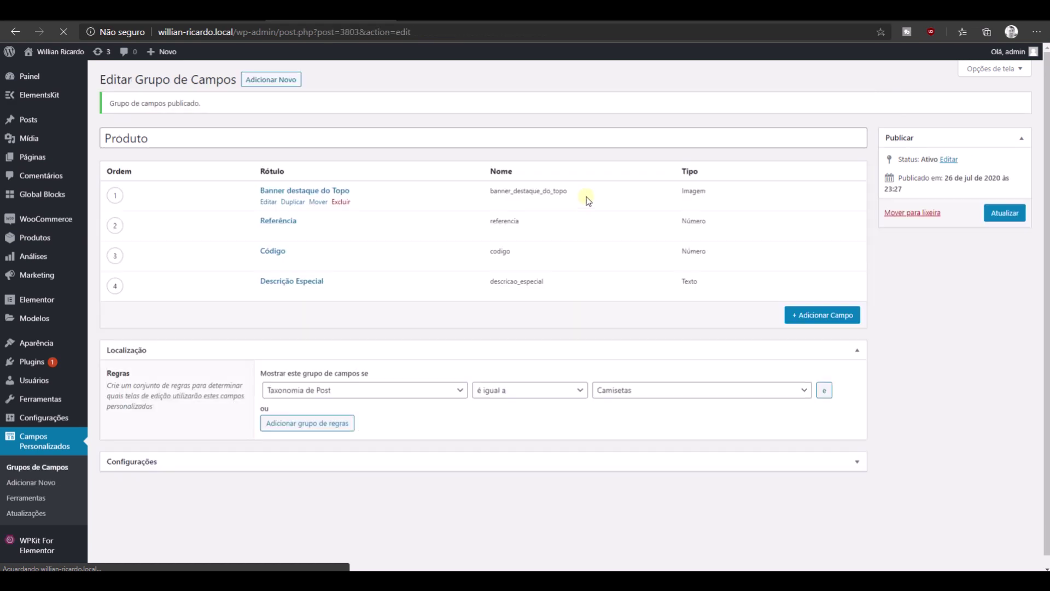
Start a new WooCommerce product and enter "Piz" as its name.
mouse_move(50, 137)
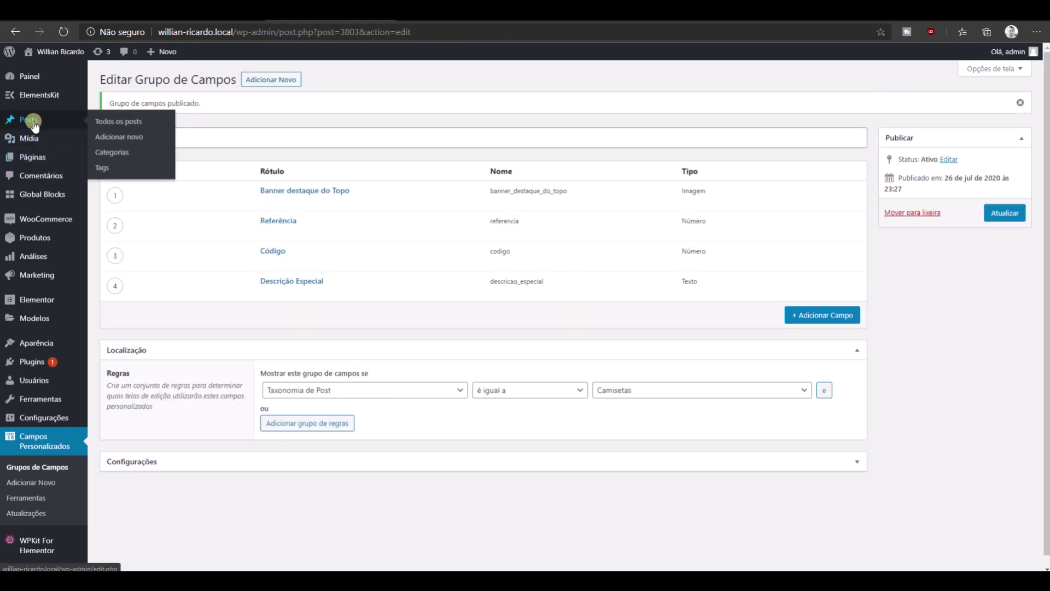
mouse_move(49, 237)
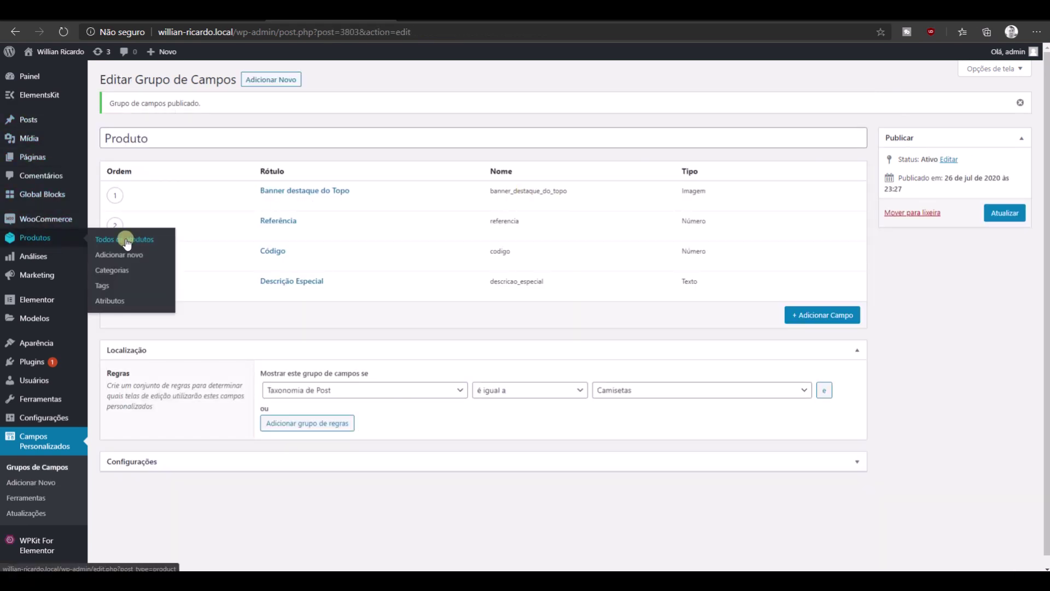
click(126, 241)
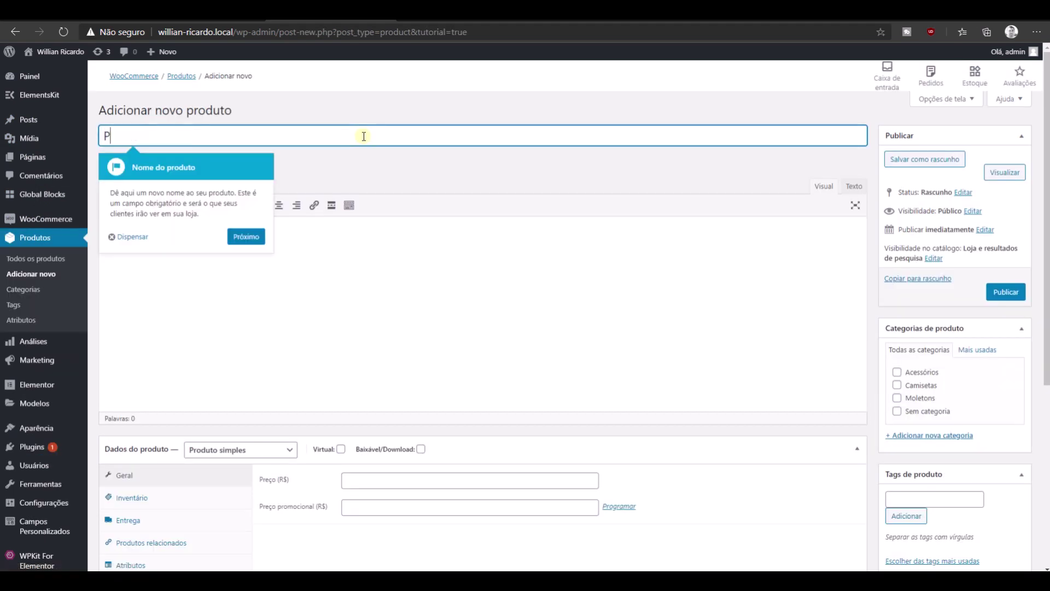
text(Piz)
click(543, 169)
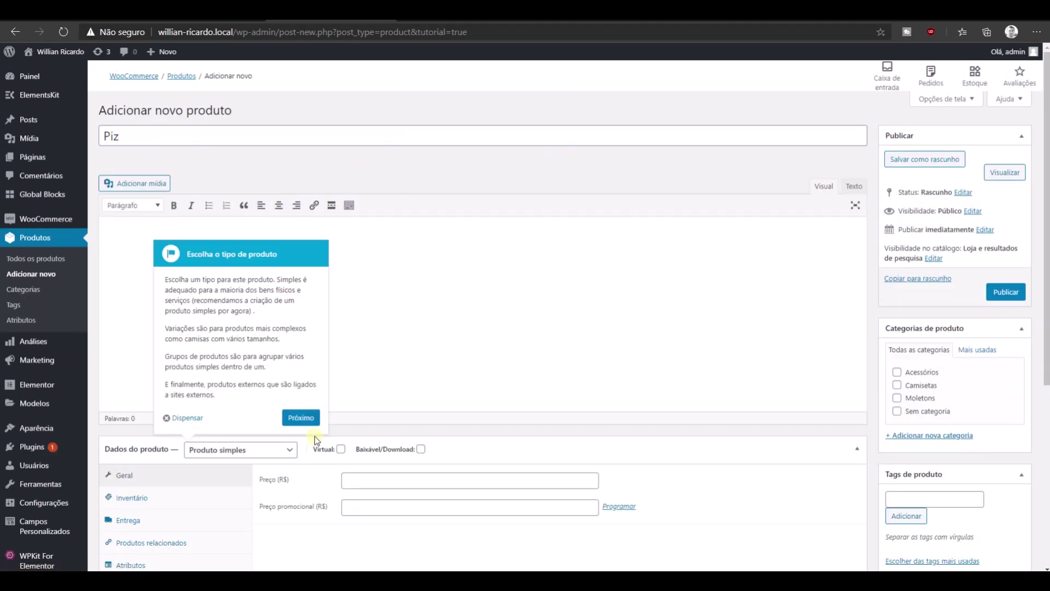
Dismiss the product type tip and complete the product name as "Pizza Quatro Queijos".
click(174, 419)
click(287, 132)
text(za Q)
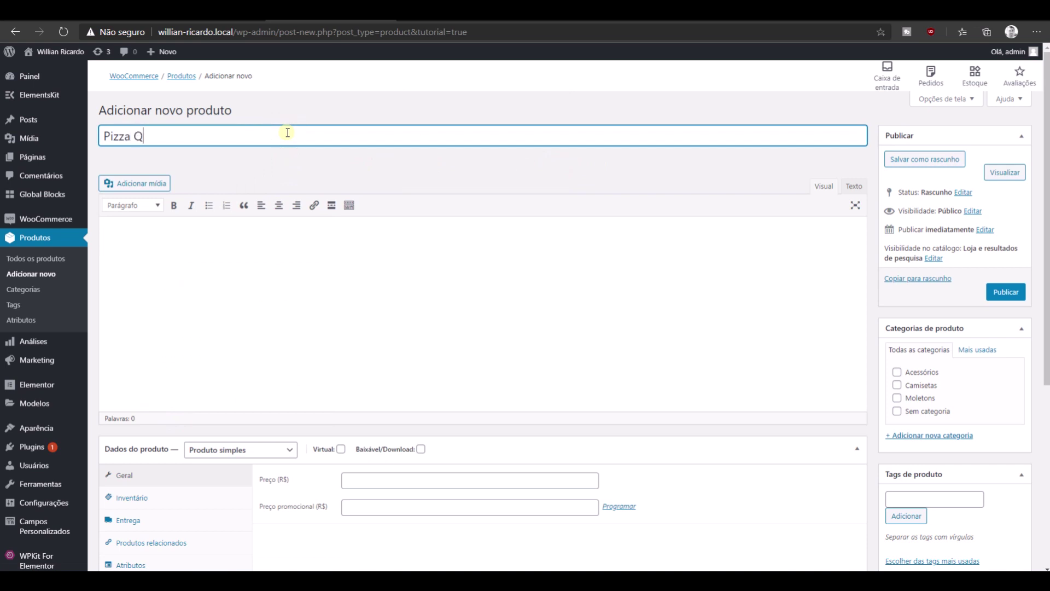
text(uatro Queijos)
key(Tab)
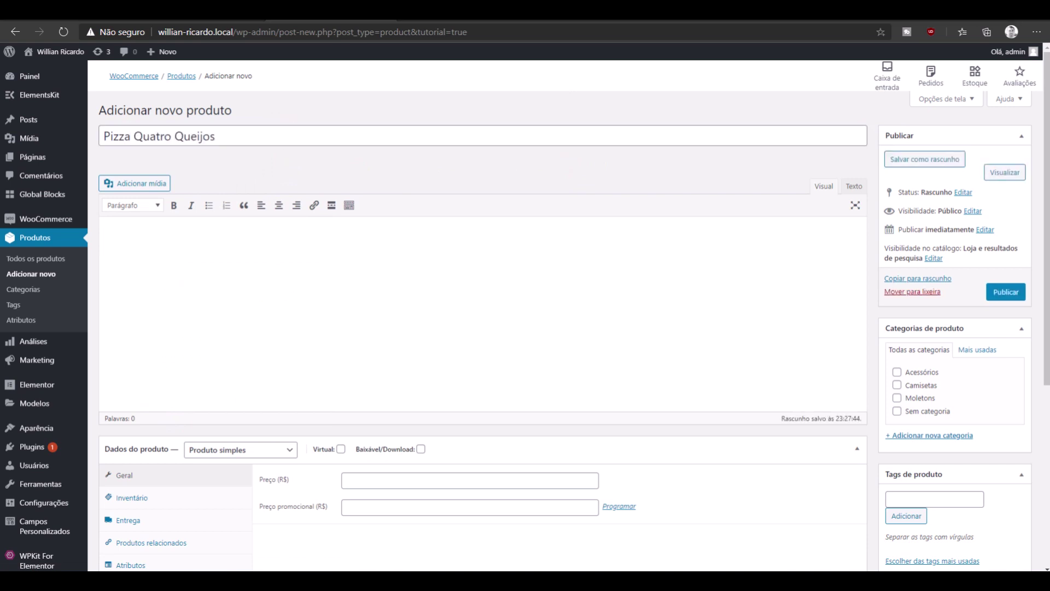
Search the web for "lorem ipsum" and generate five paragraphs of placeholder text on lipsum.com.
click(400, 19)
text(lori)
key(BackSpace)
text(em ipsum)
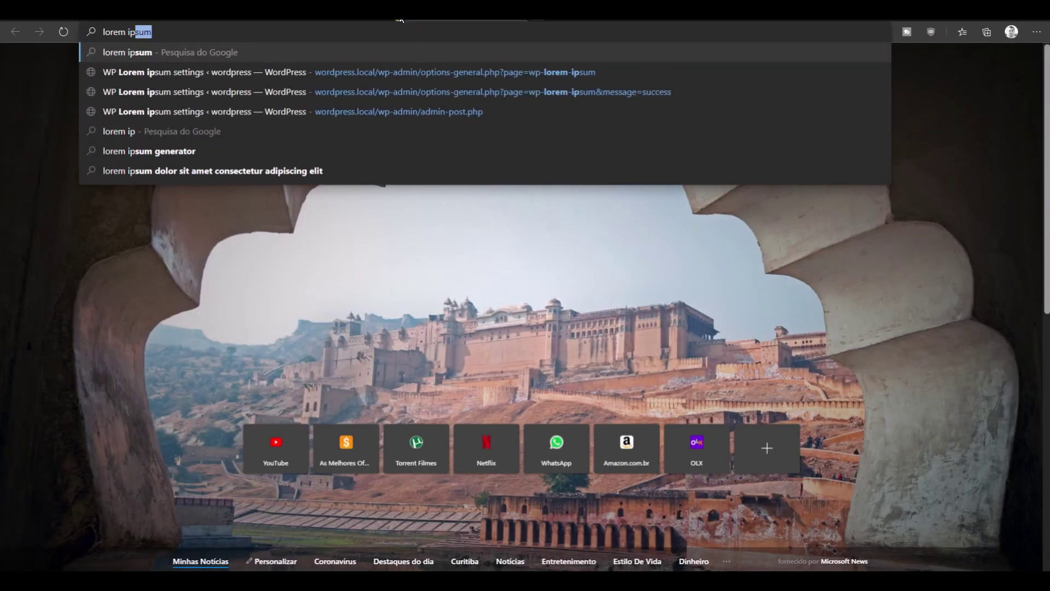
key(Return)
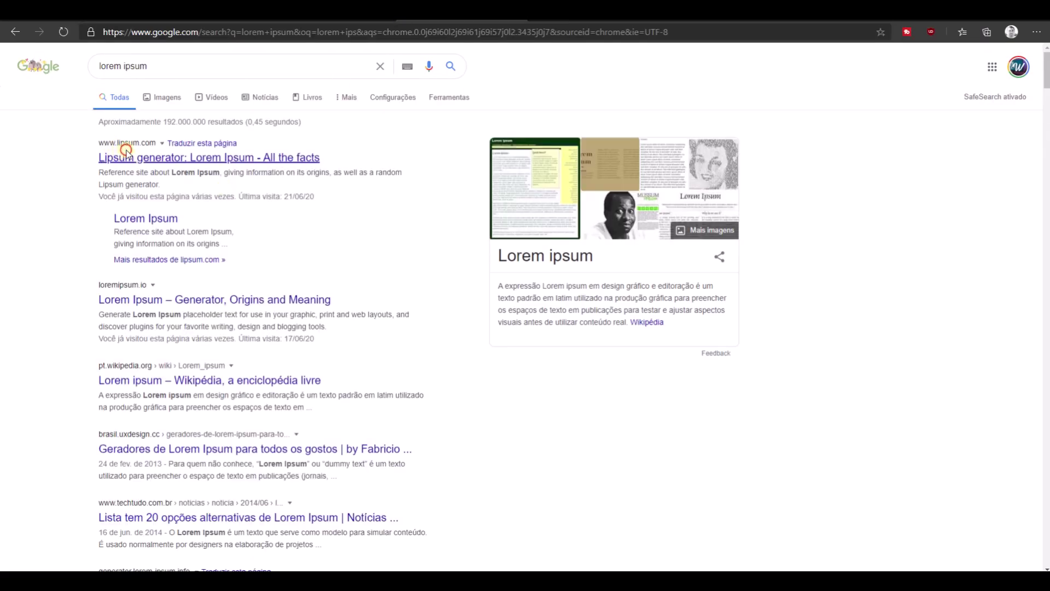
click(126, 155)
scroll(465, 279, down, 9)
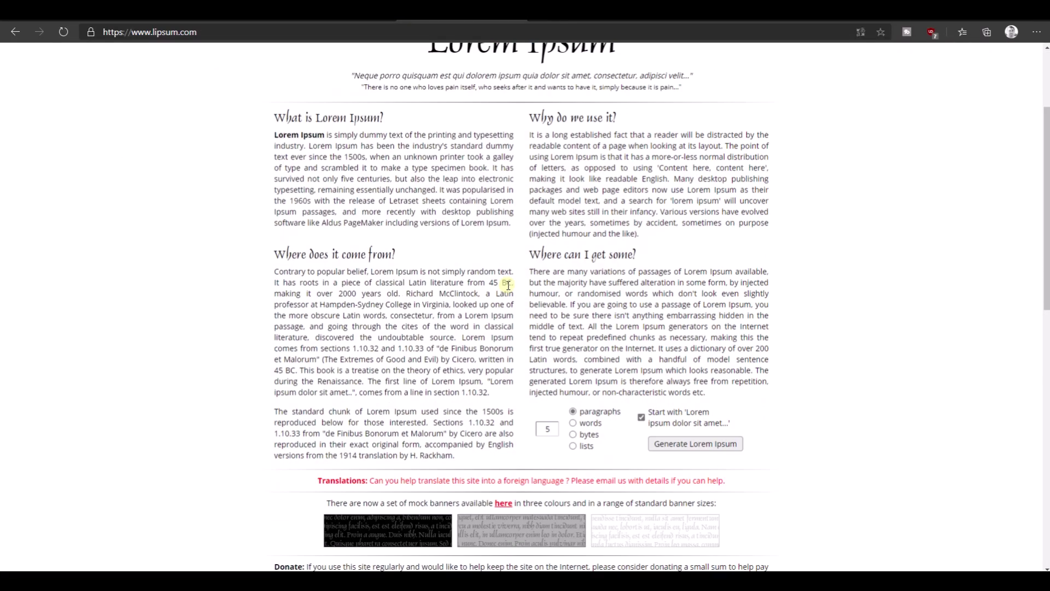
click(695, 189)
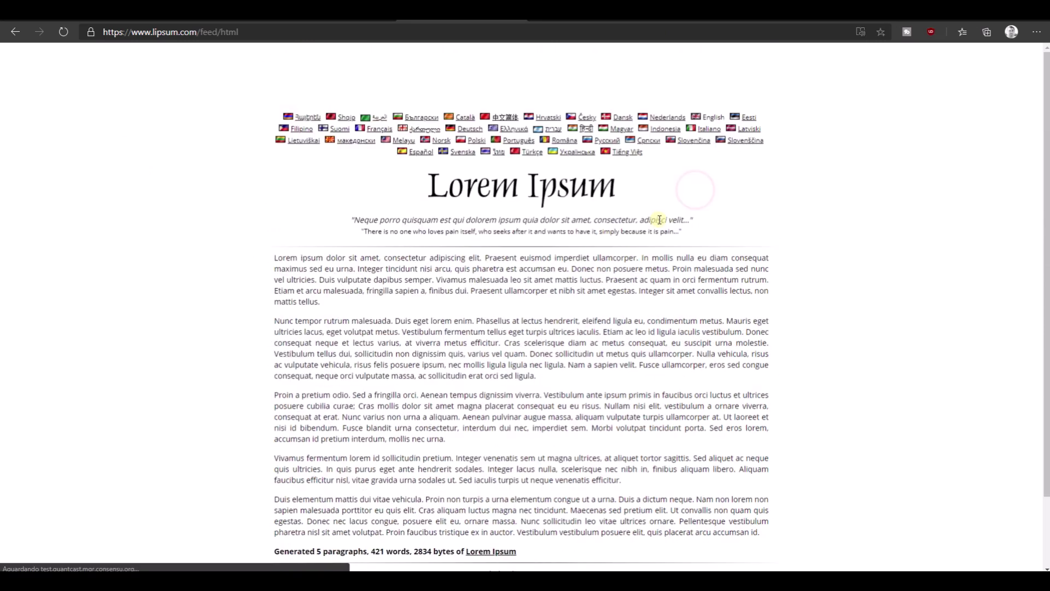
Copy all five generated paragraphs into the main description of the new product.
drag(276, 256, 780, 534)
key(ctrl+c)
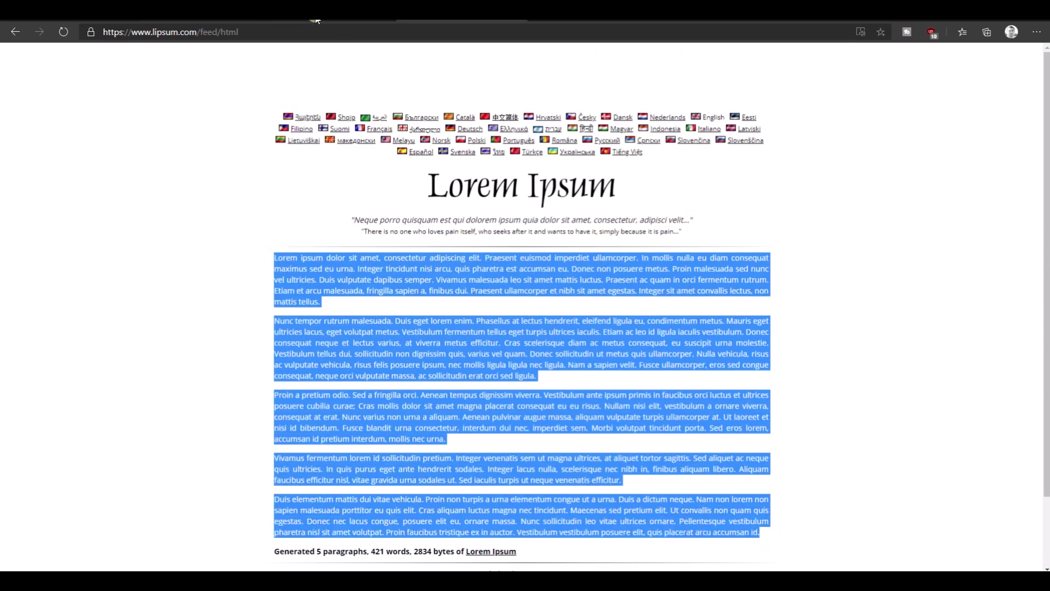
click(315, 21)
click(290, 278)
key(ctrl+v)
scroll(351, 270, down, 5)
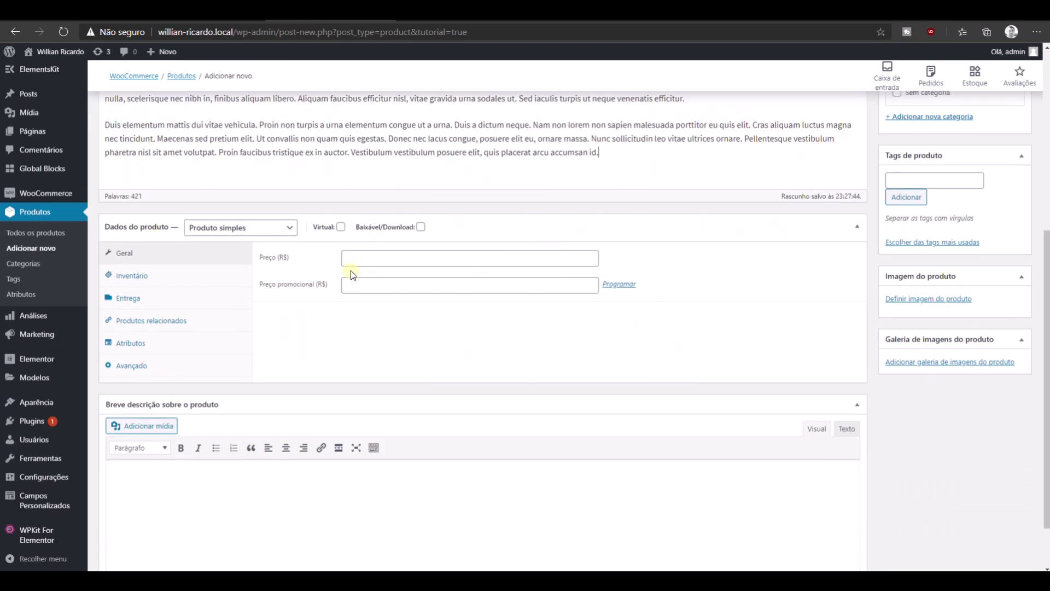
Set the product's price to 50 and its promotional price to 45, and open the delivery settings.
click(369, 258)
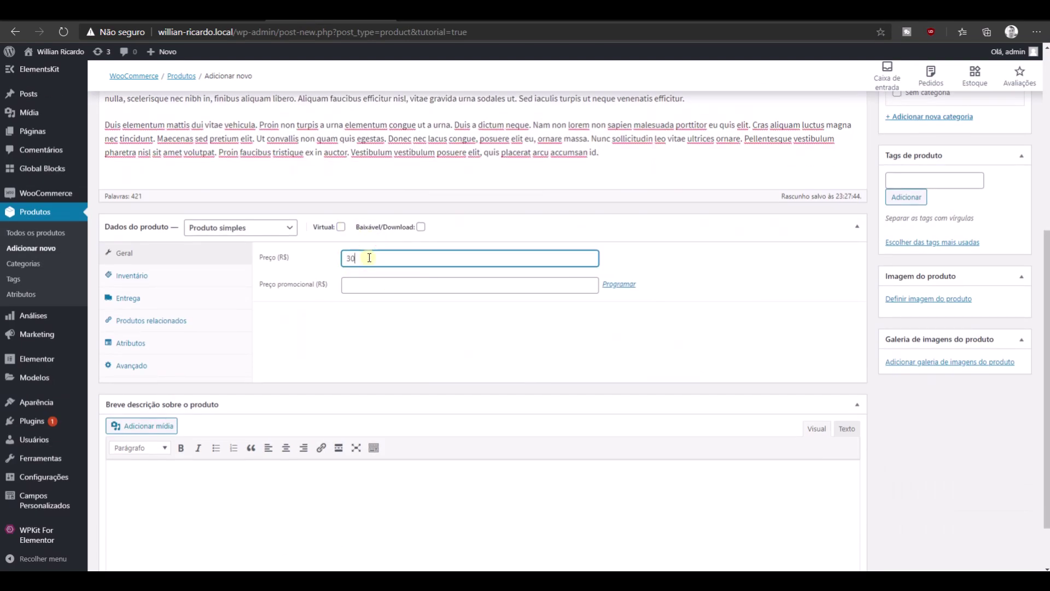
text(50)
key(Tab)
text(45)
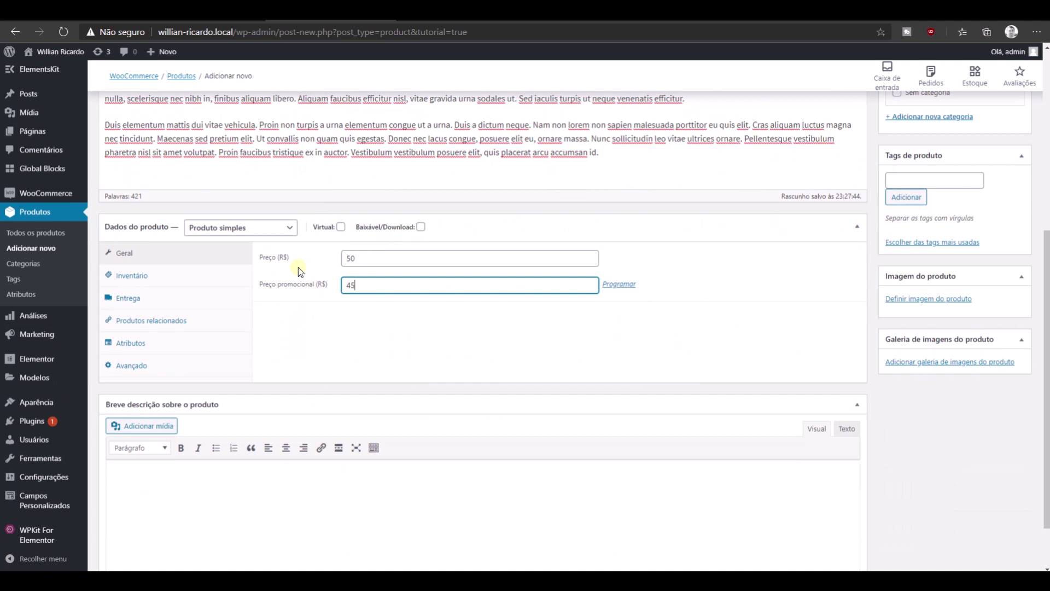
click(211, 295)
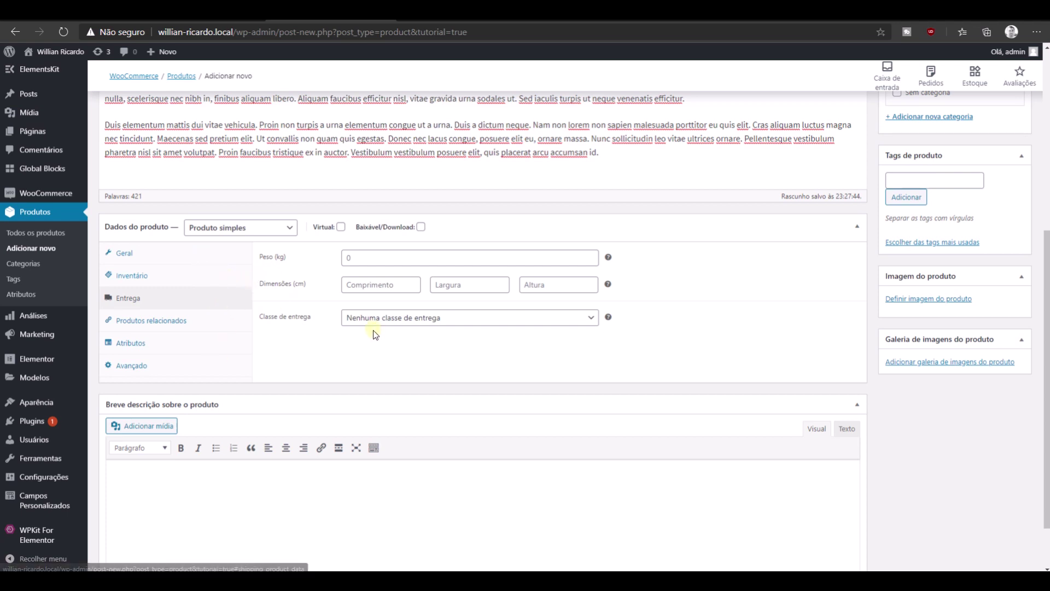
Paste the placeholder text into the short product description and delete everything except the first paragraph.
scroll(373, 330, down, 1)
click(316, 438)
key(ctrl+v)
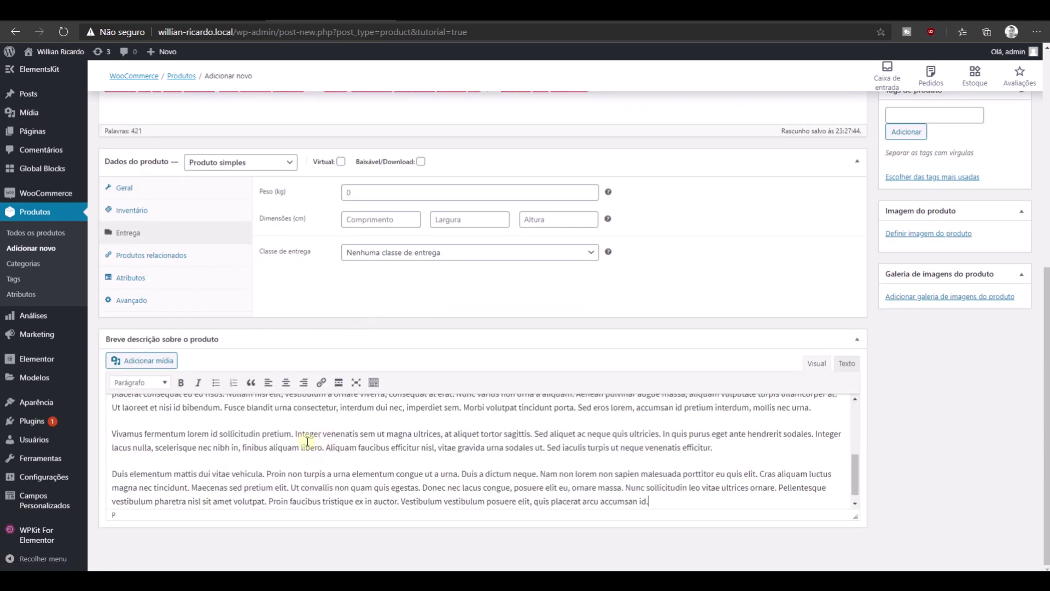
scroll(290, 441, down, 1)
click(665, 495)
drag(115, 422, 656, 493)
key(BackSpace)
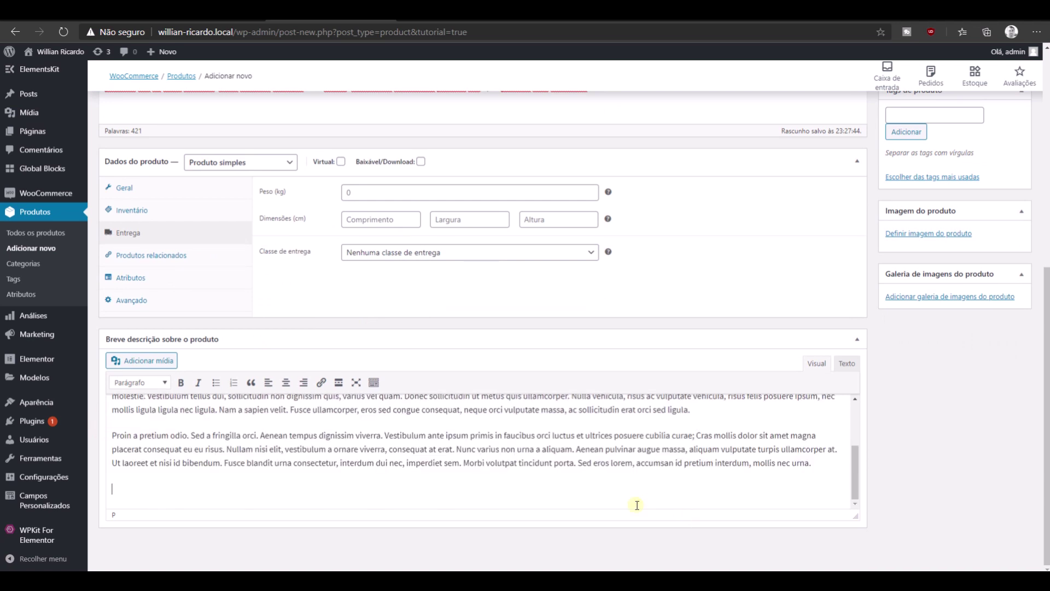
drag(810, 463, 105, 431)
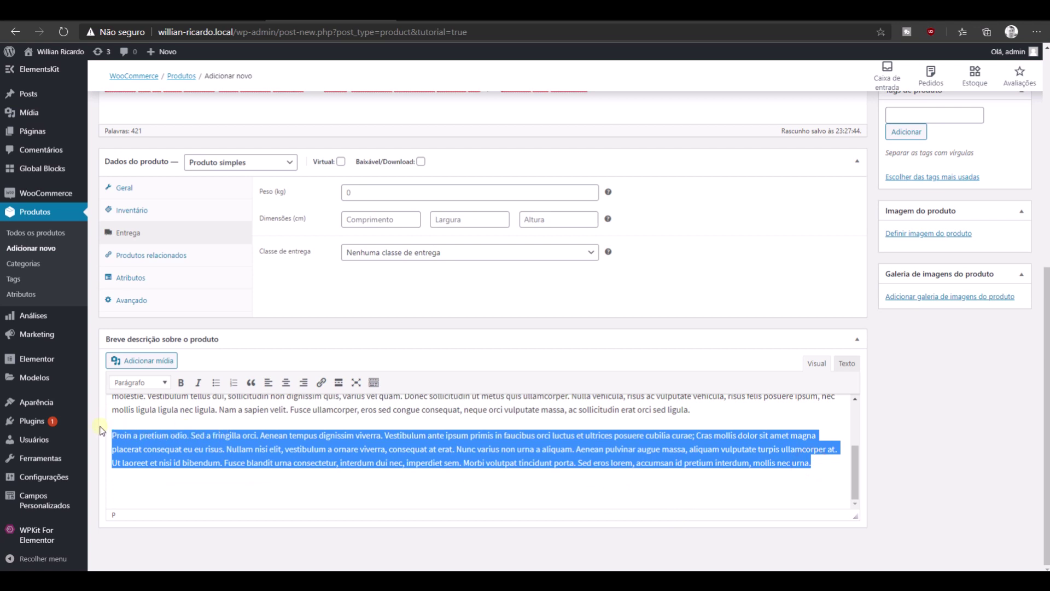
key(BackSpace)
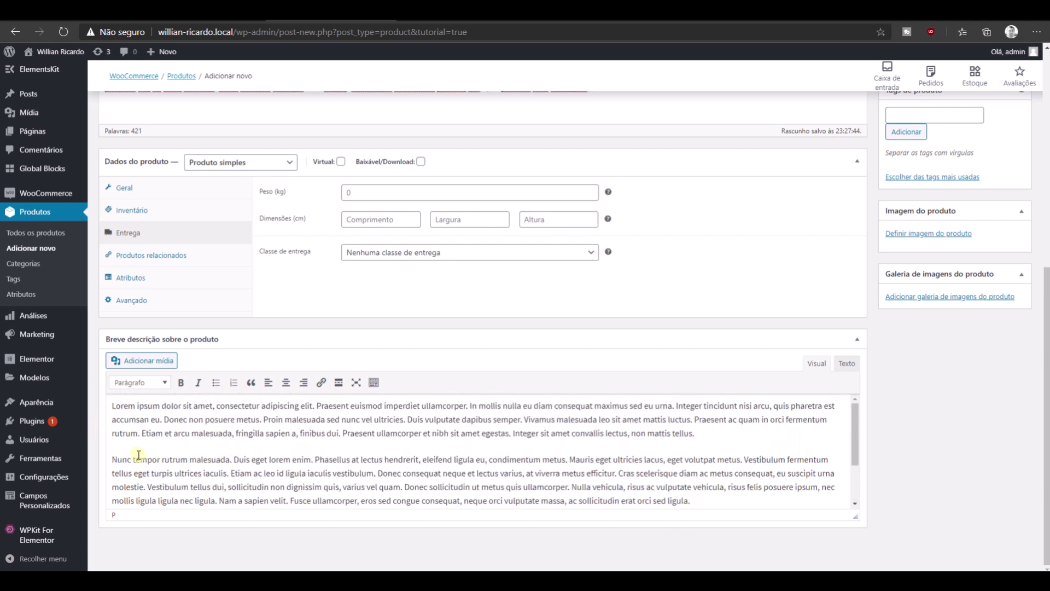
key(ctrl+a)
drag(703, 499, 115, 432)
key(BackSpace)
scroll(232, 466, up, 4)
scroll(253, 465, down, 4)
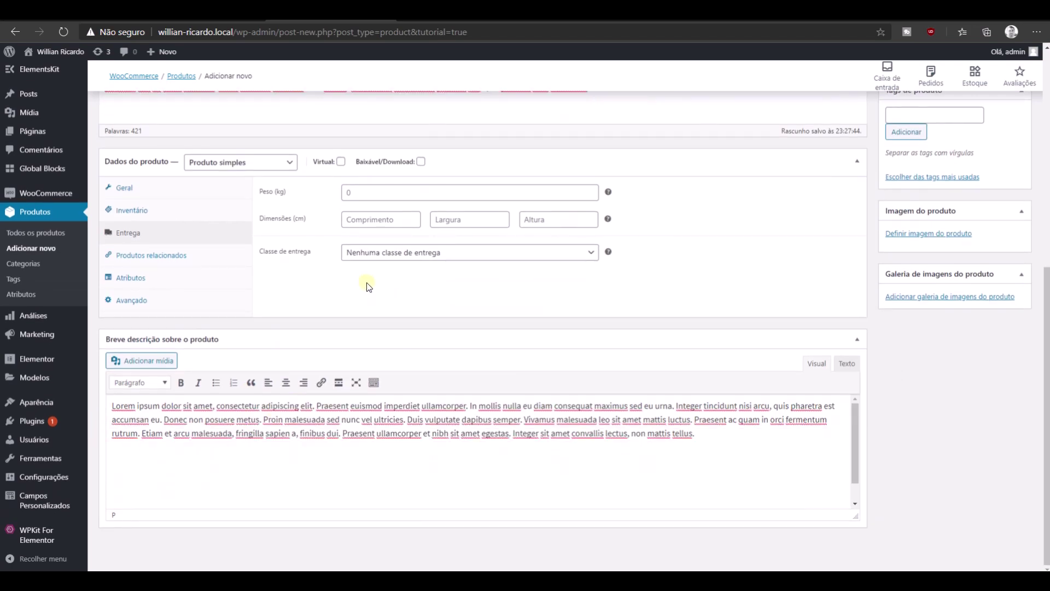
scroll(364, 286, up, 6)
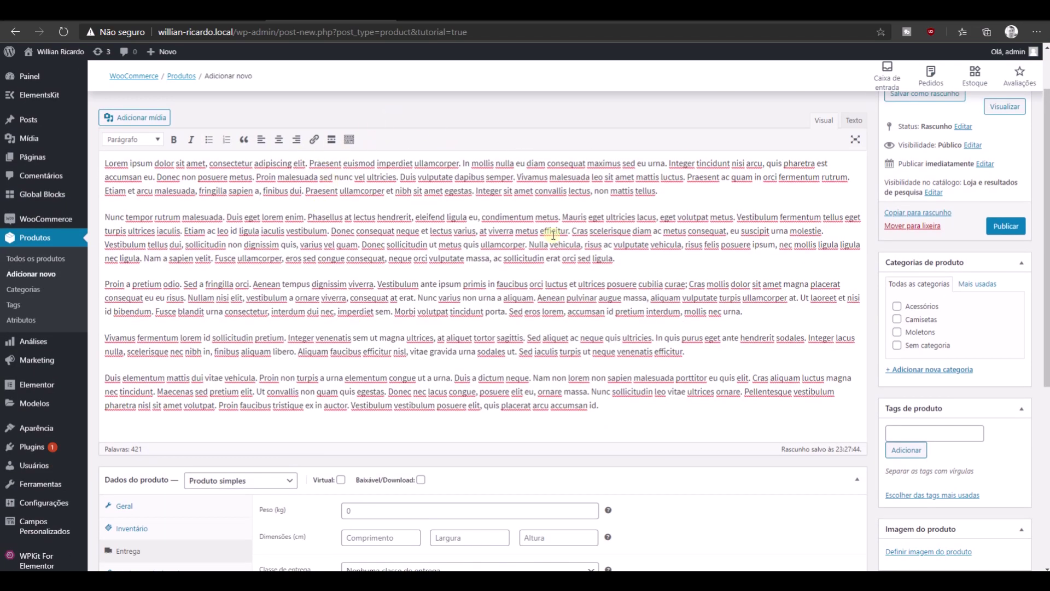
scroll(625, 493, down, 3)
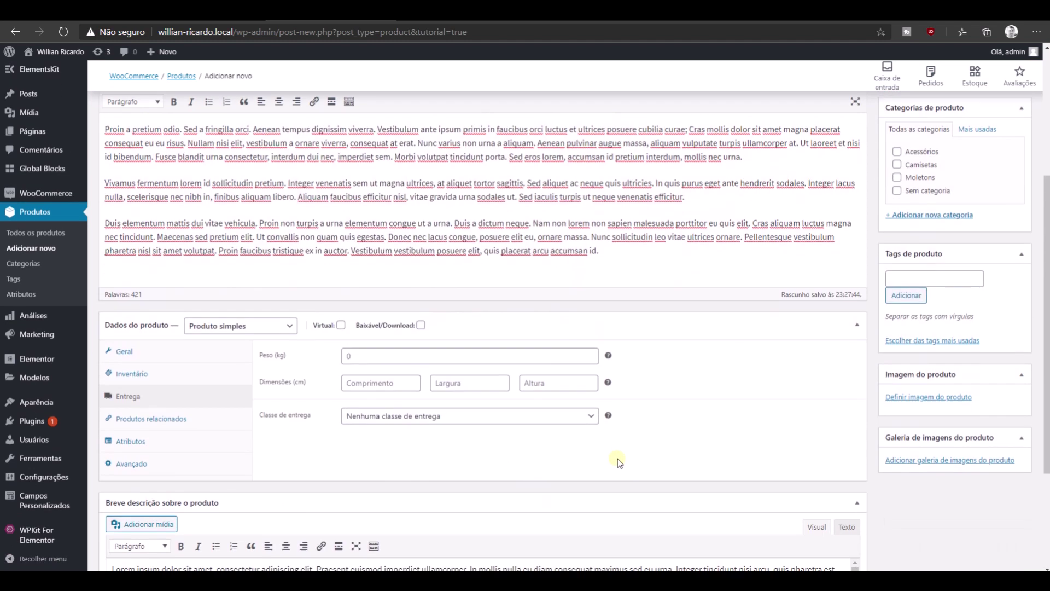
Set the white butterfly picture from the media library as the product image.
click(932, 394)
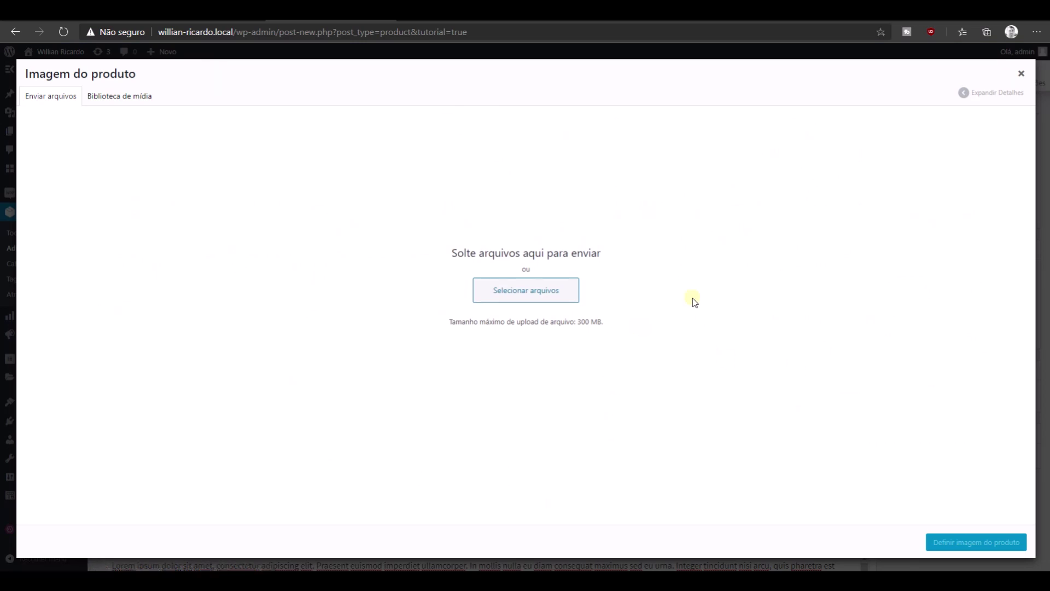
click(135, 99)
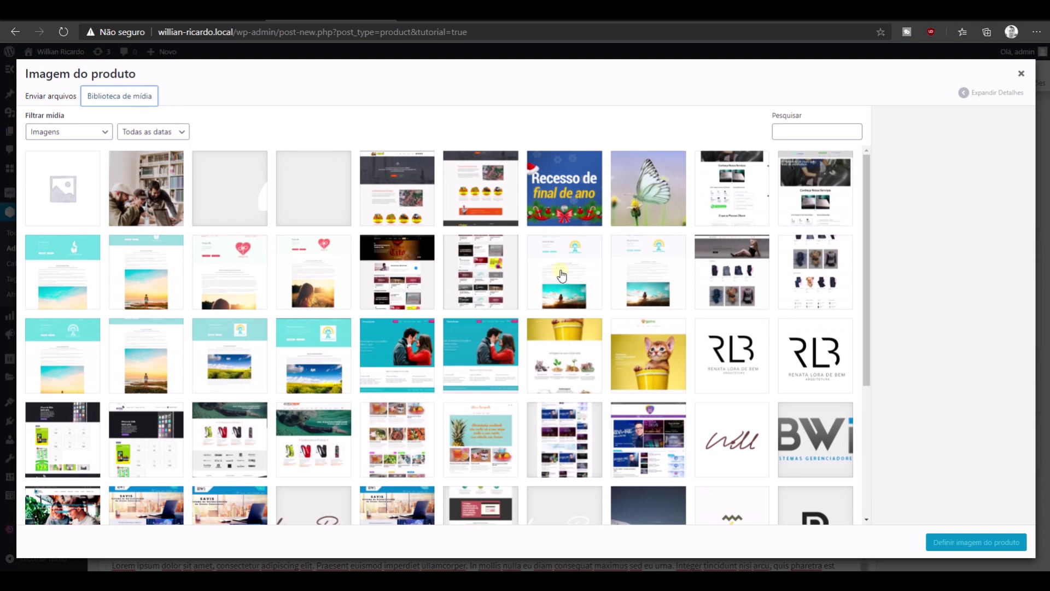
click(649, 207)
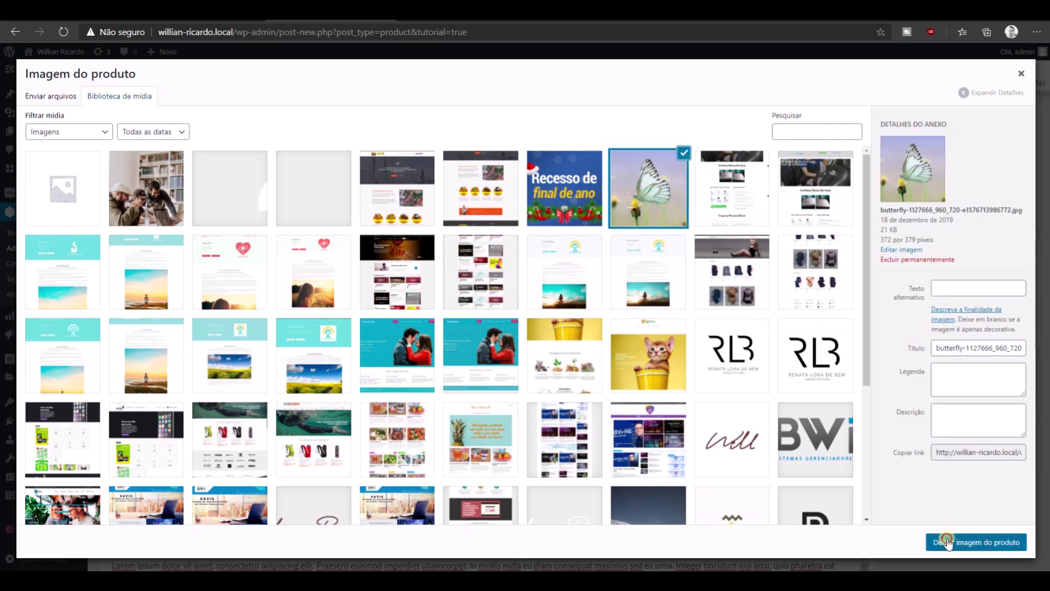
click(936, 540)
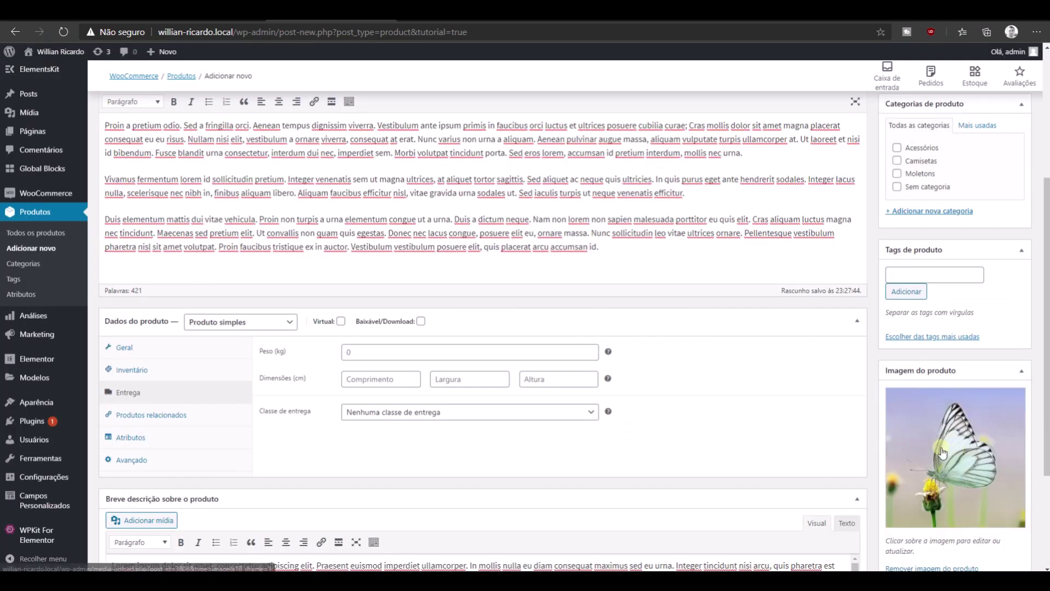
Add twelve consecutive gradient images from the media library, starting with landscape7.jpg, to the product gallery.
scroll(941, 452, down, 3)
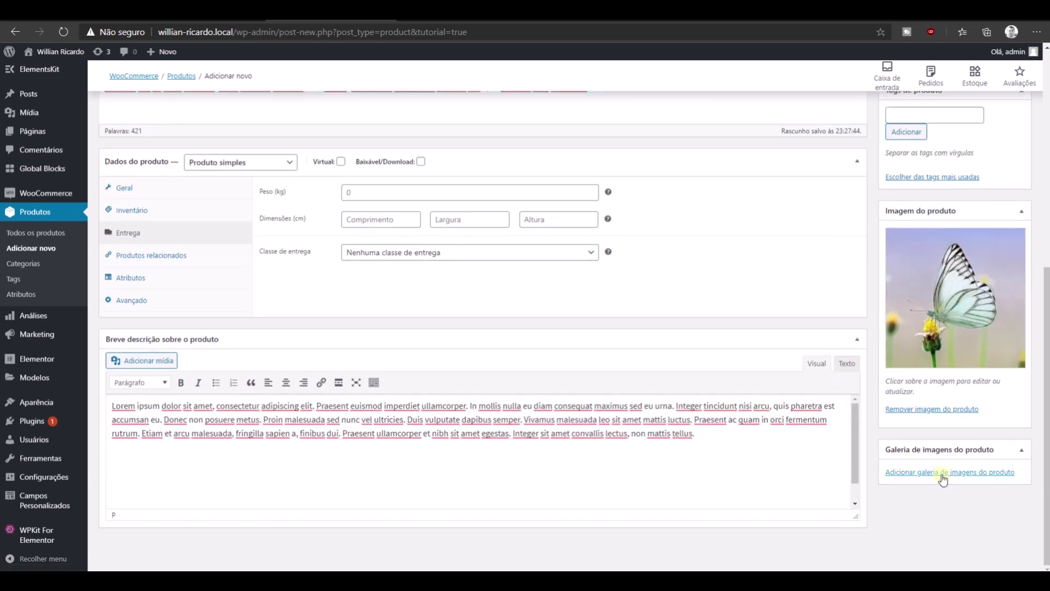
click(943, 480)
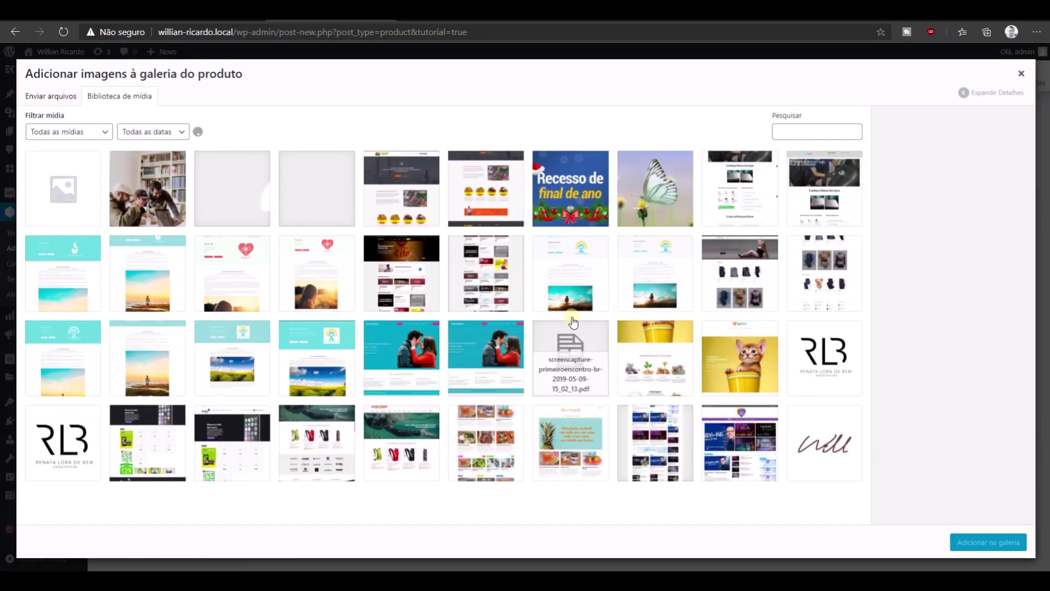
scroll(573, 321, down, 5)
click(569, 311)
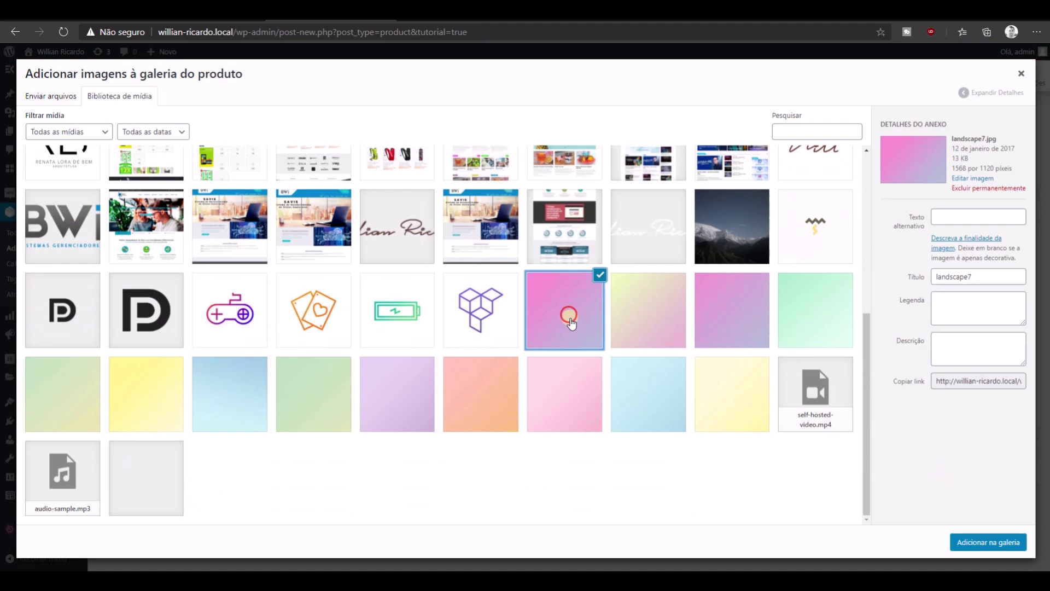
shift+click(660, 391)
click(988, 542)
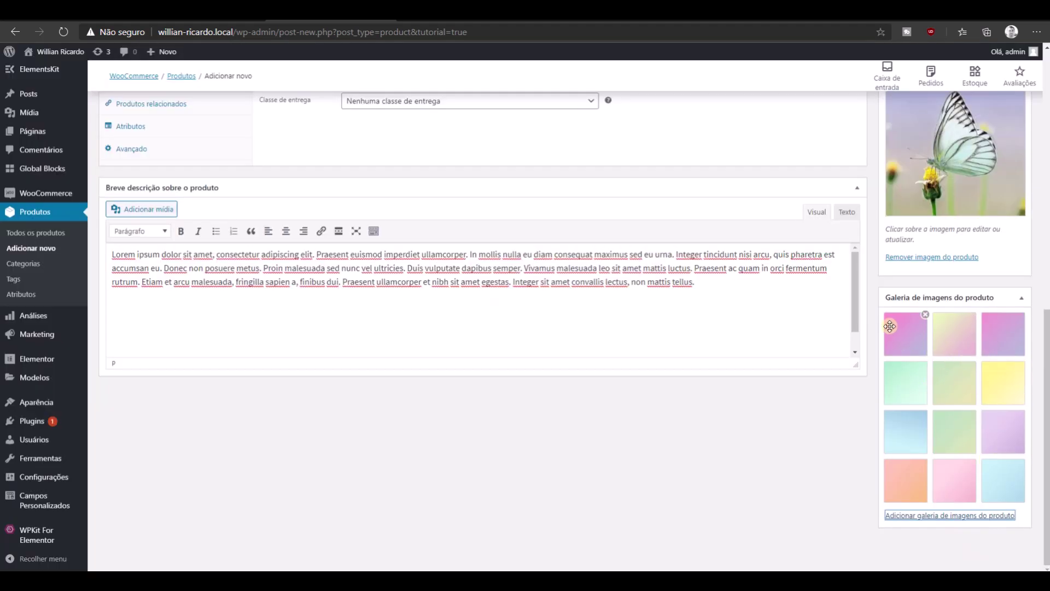
Toggle the Camisetas category on the product and look over the Produto custom fields tied to it.
scroll(435, 333, up, 7)
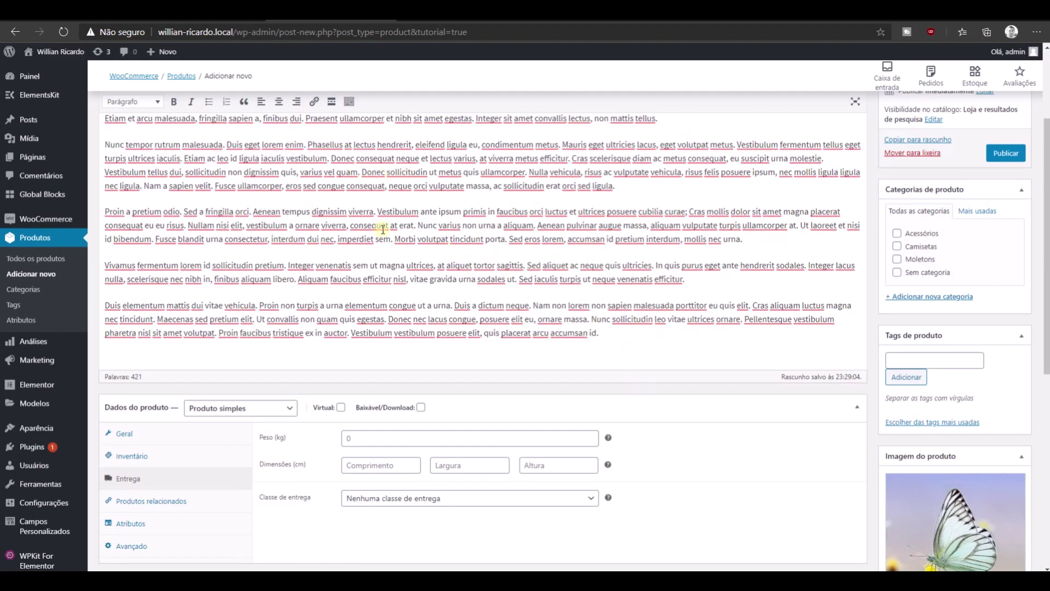
scroll(319, 212, up, 5)
scroll(433, 198, down, 9)
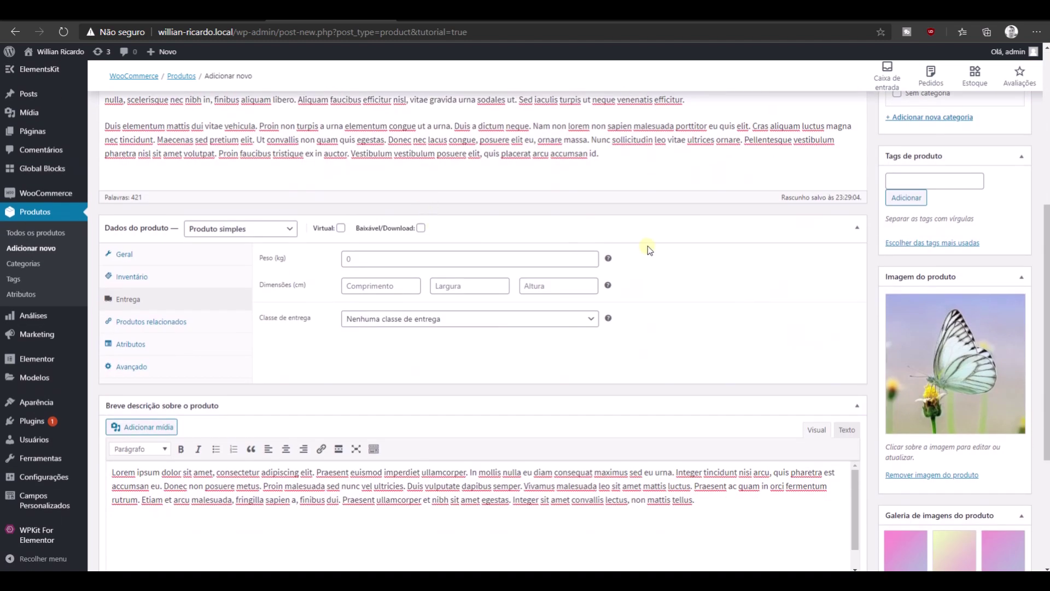
scroll(649, 250, up, 3)
click(908, 228)
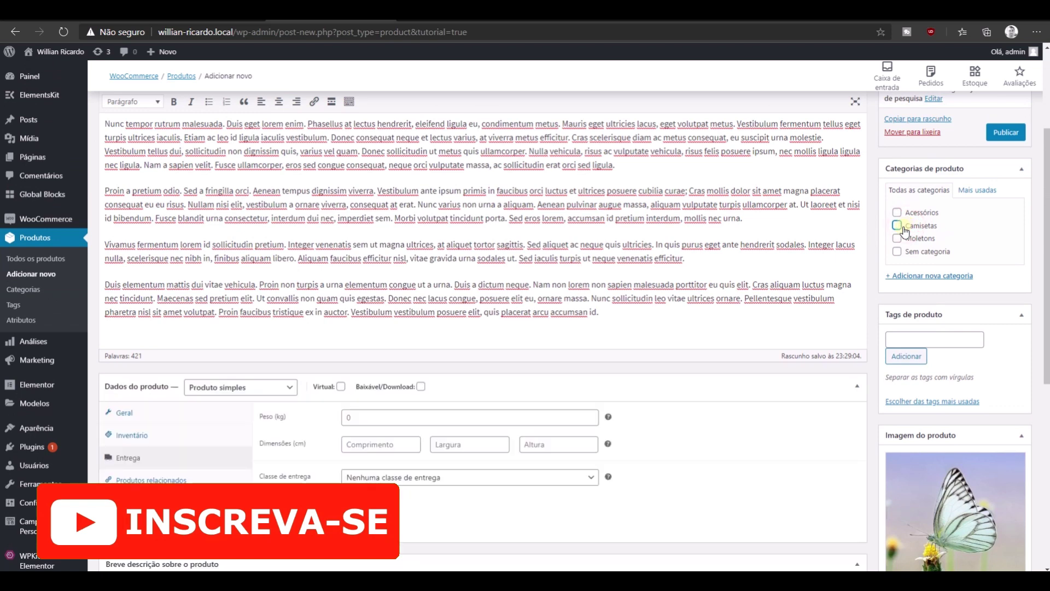
click(923, 229)
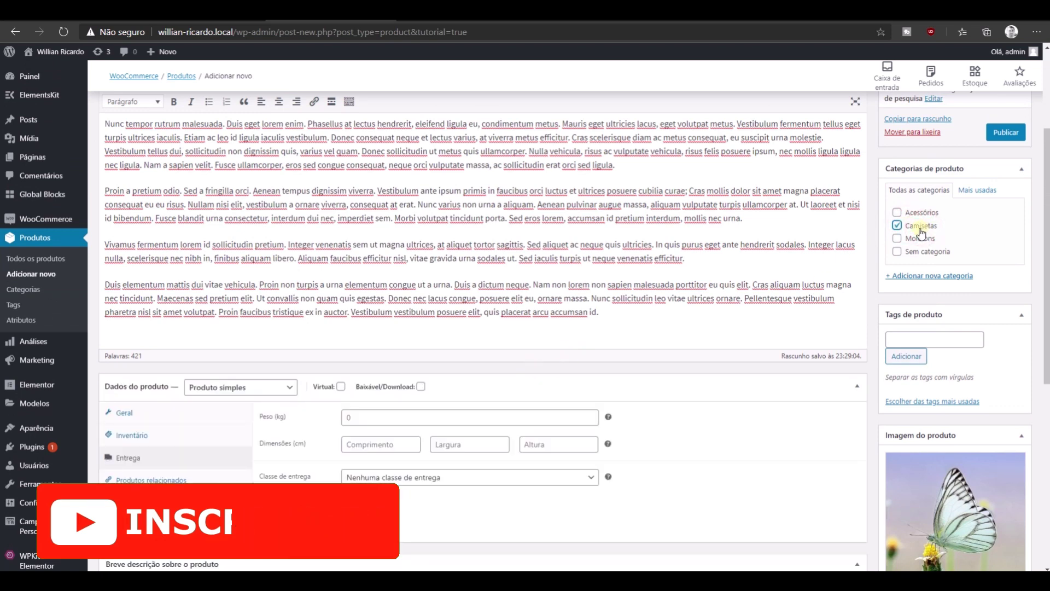
scroll(347, 382, down, 4)
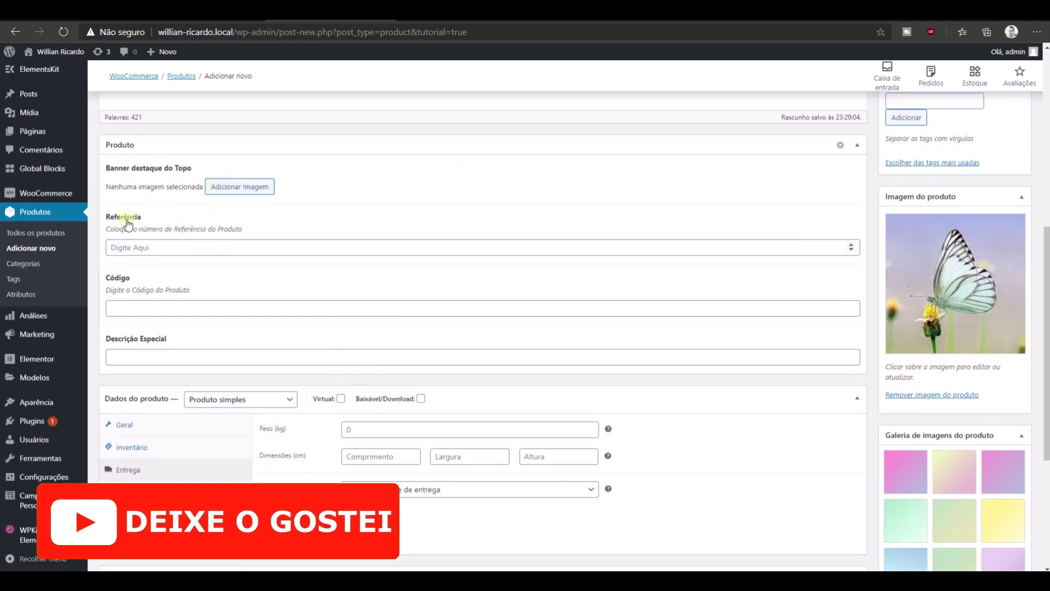
scroll(693, 271, up, 4)
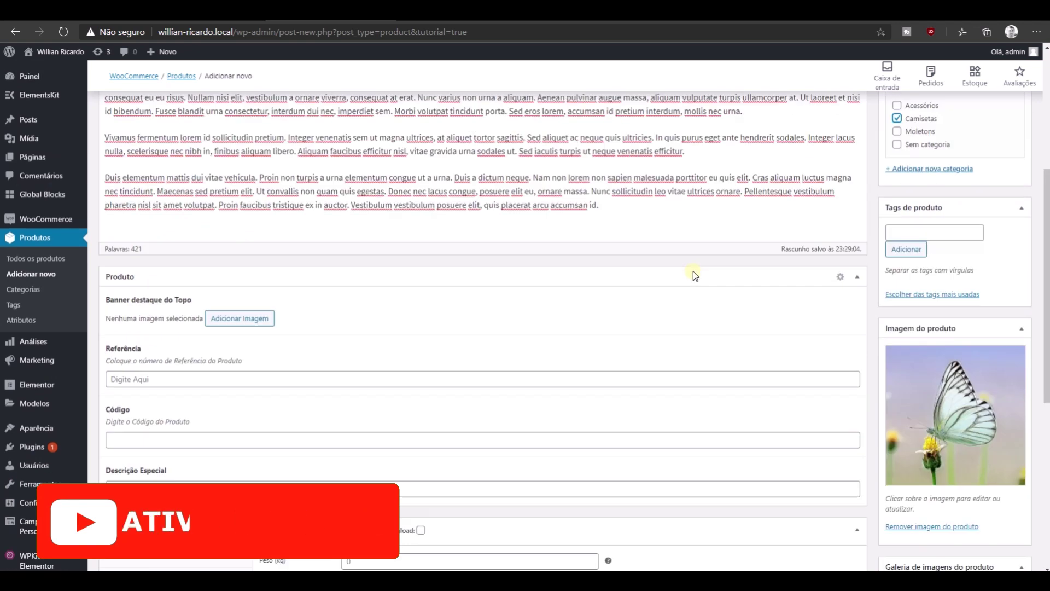
Enter "Camisetas" as a product tag.
click(916, 339)
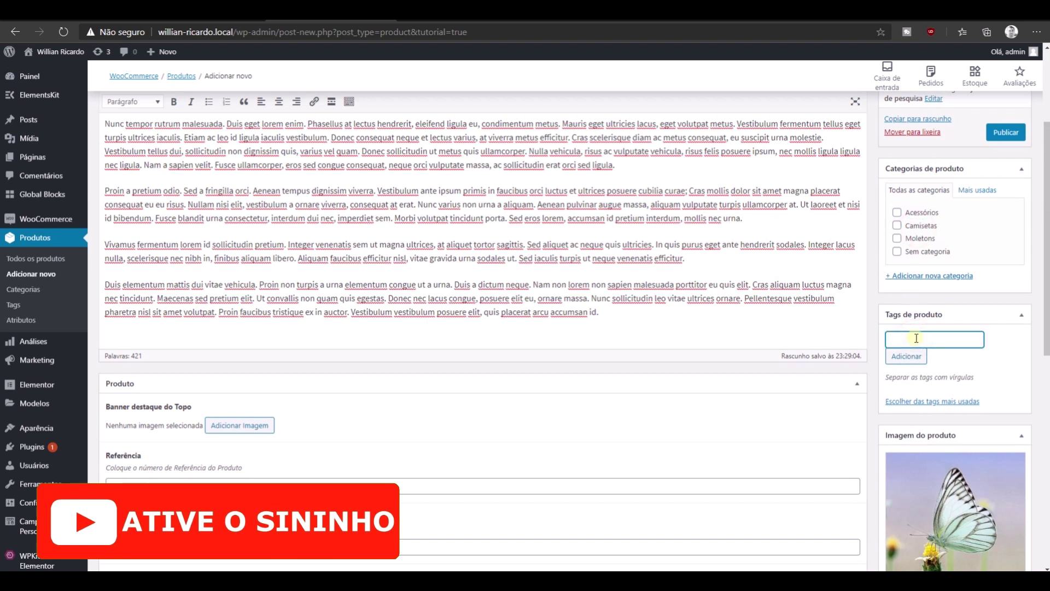
text(Camisetas)
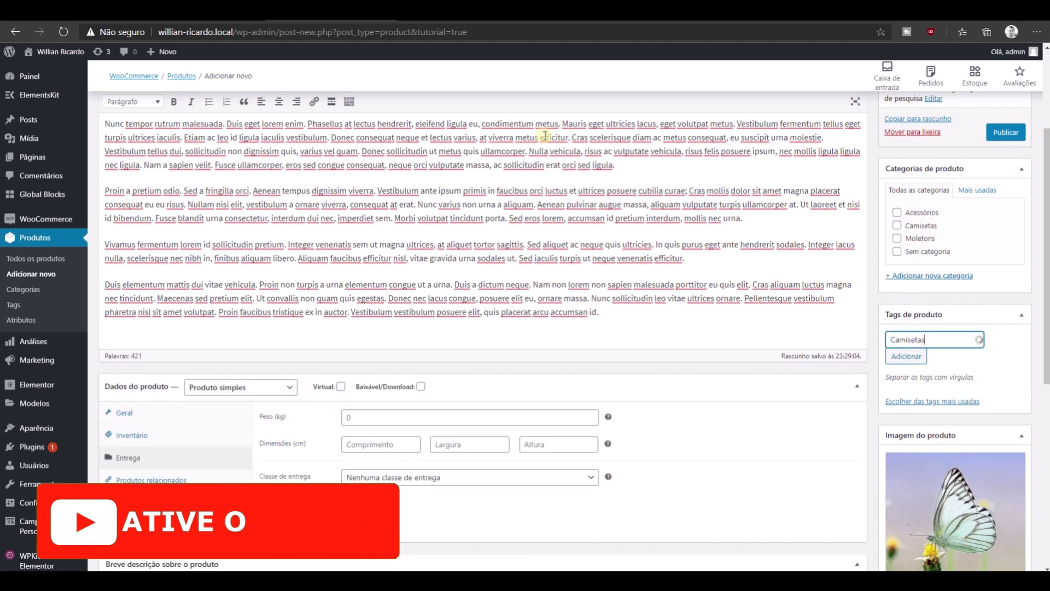
key(Tab)
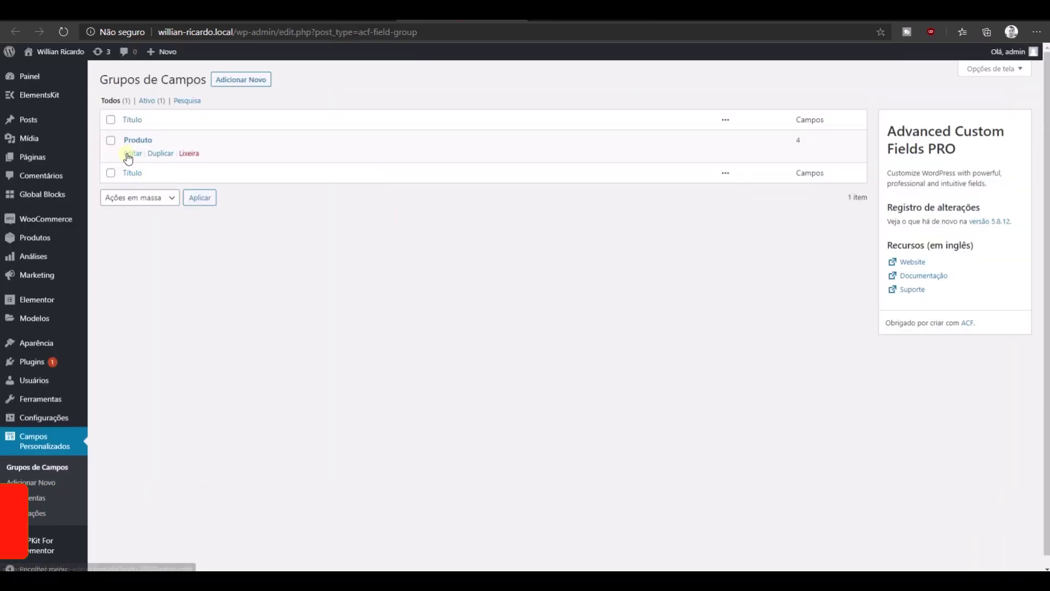
Open the Produto field group for editing and add a second, alternative location rule group.
click(129, 156)
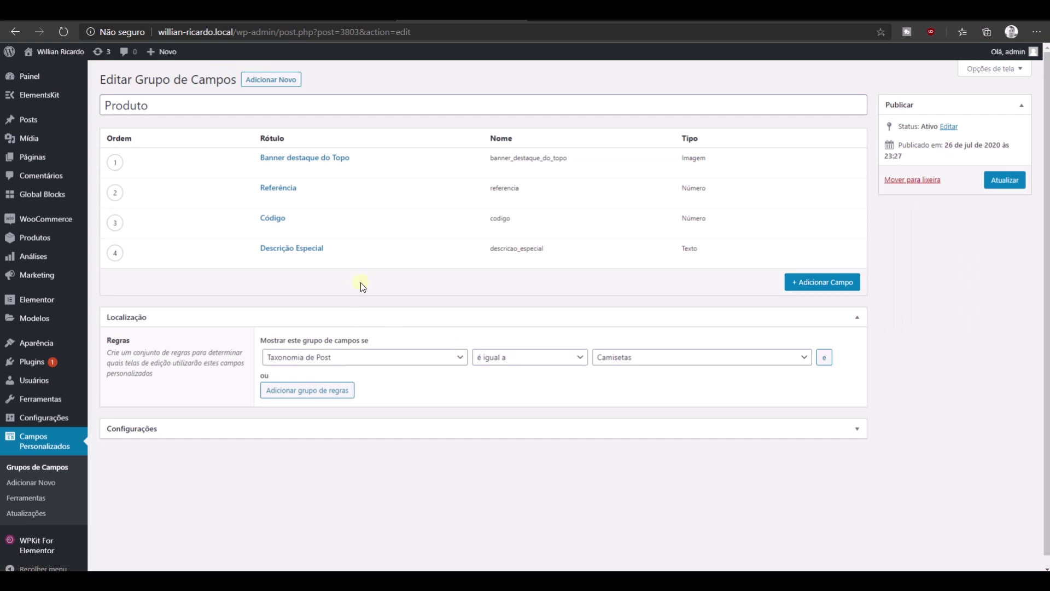
click(317, 391)
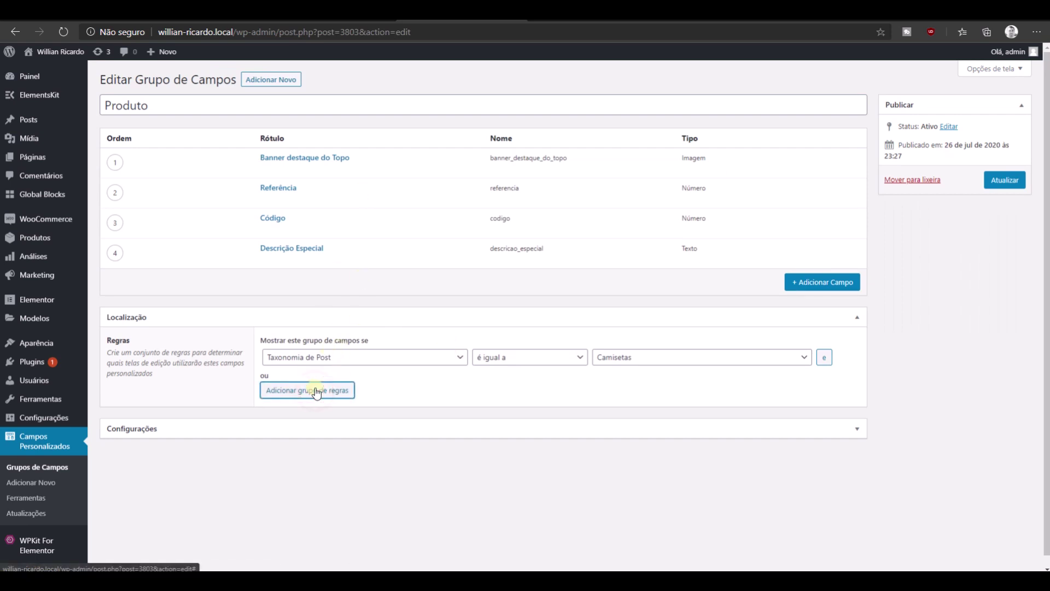
click(333, 392)
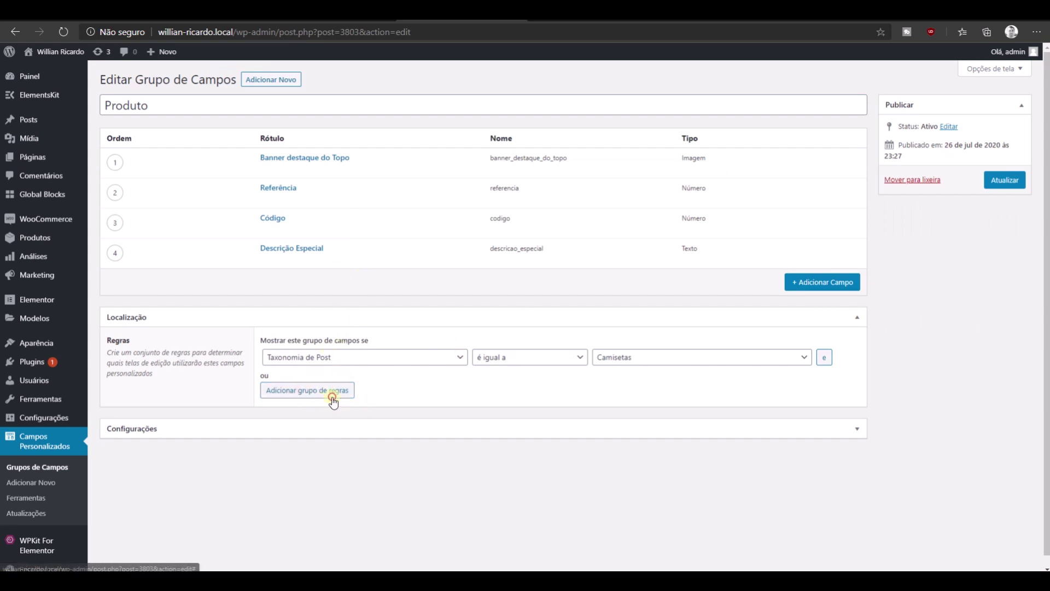
click(345, 400)
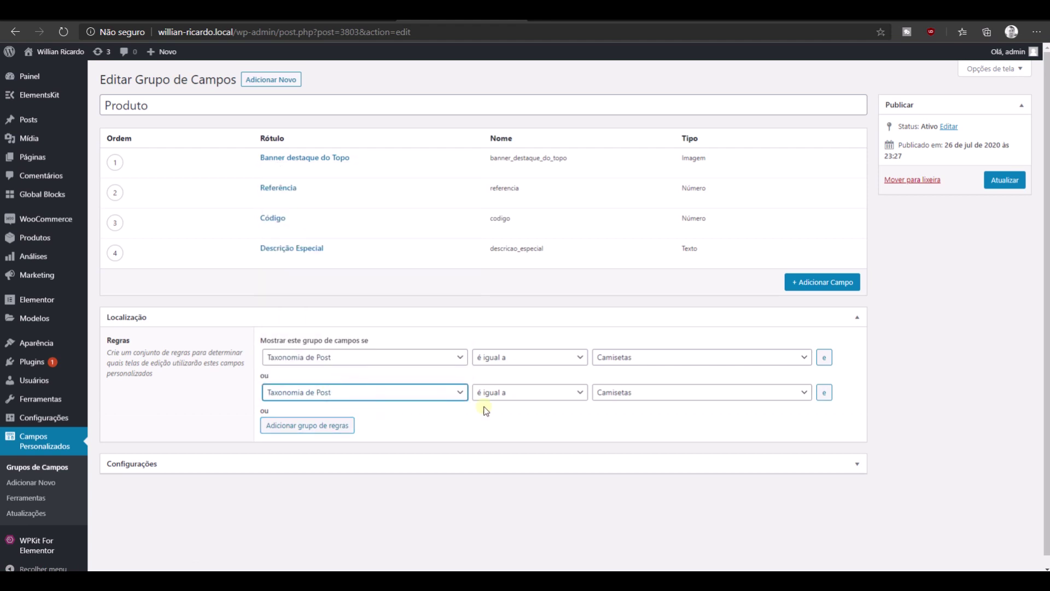
Look through the taxonomy terms available for the second location rule, checking for a product tag group.
click(627, 398)
click(660, 404)
click(713, 401)
scroll(674, 327, down, 1)
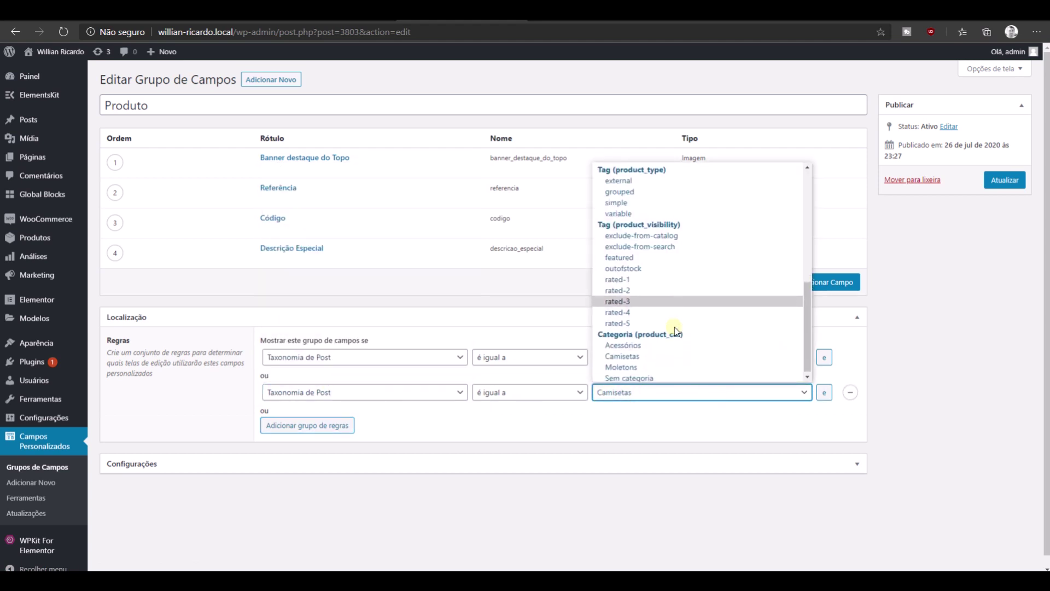
scroll(674, 327, up, 2)
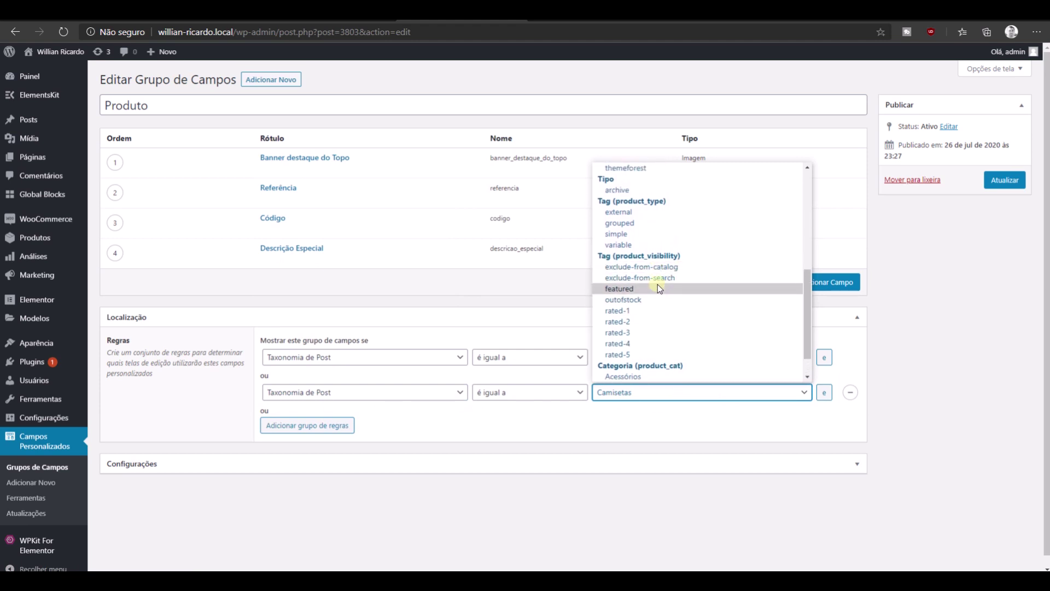
click(590, 442)
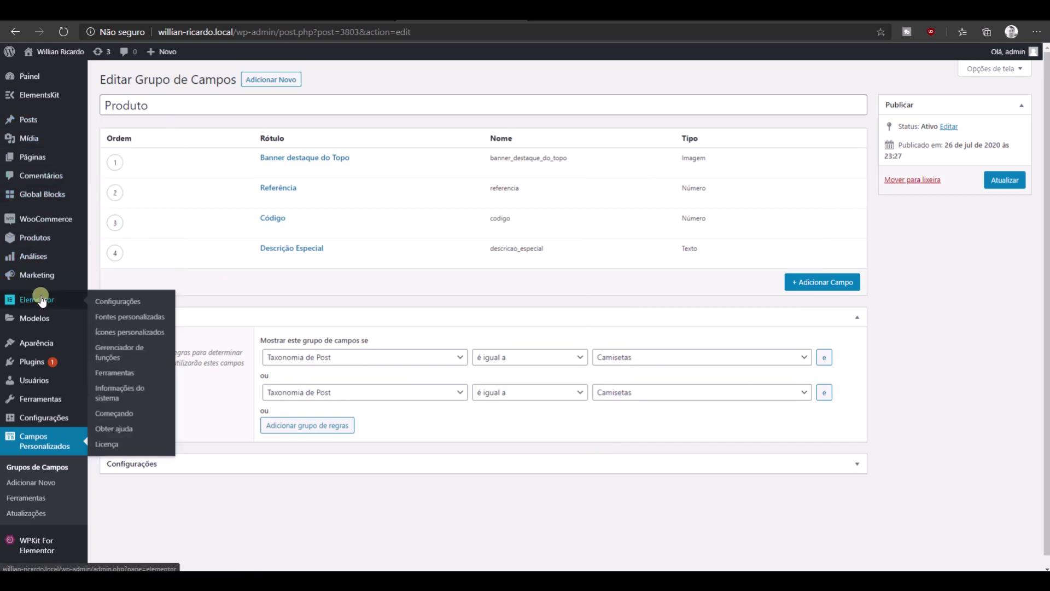
Create a new WooCommerce product tag named "Camisetas".
mouse_move(42, 243)
click(103, 285)
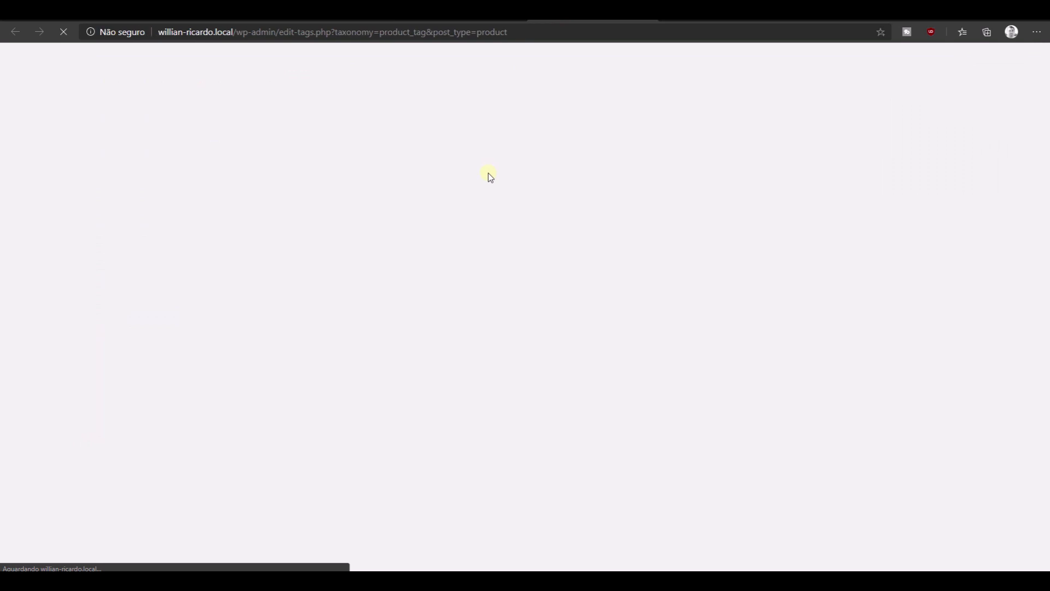
text(Ca)
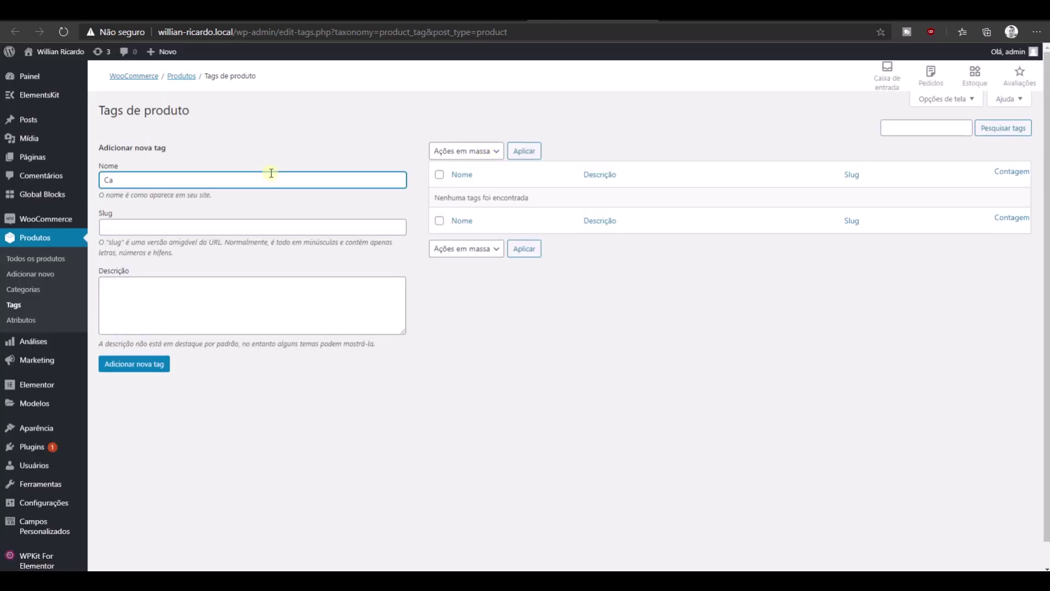
key(ctrl+a)
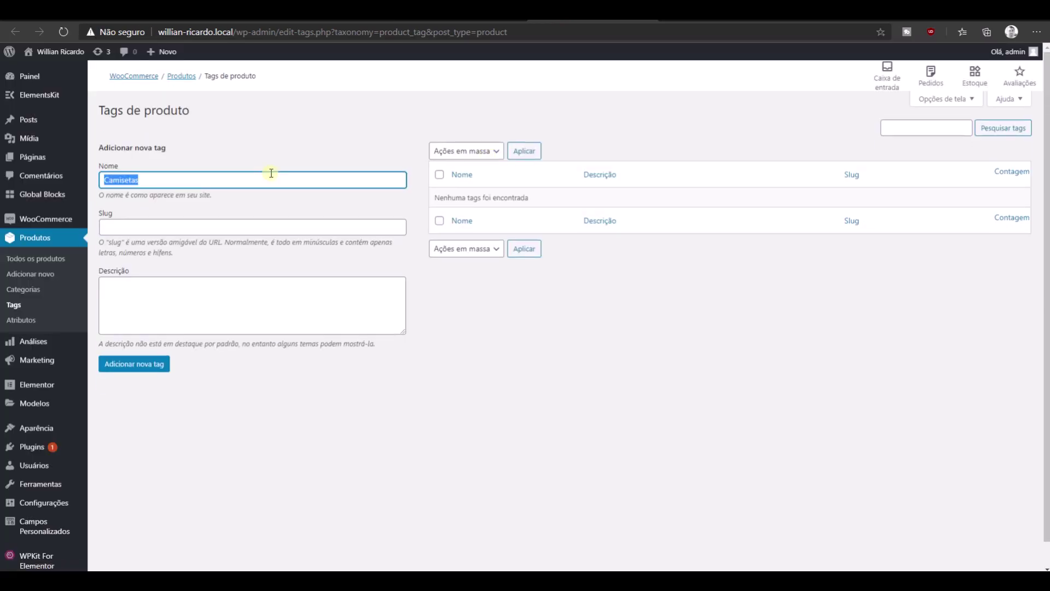
click(156, 371)
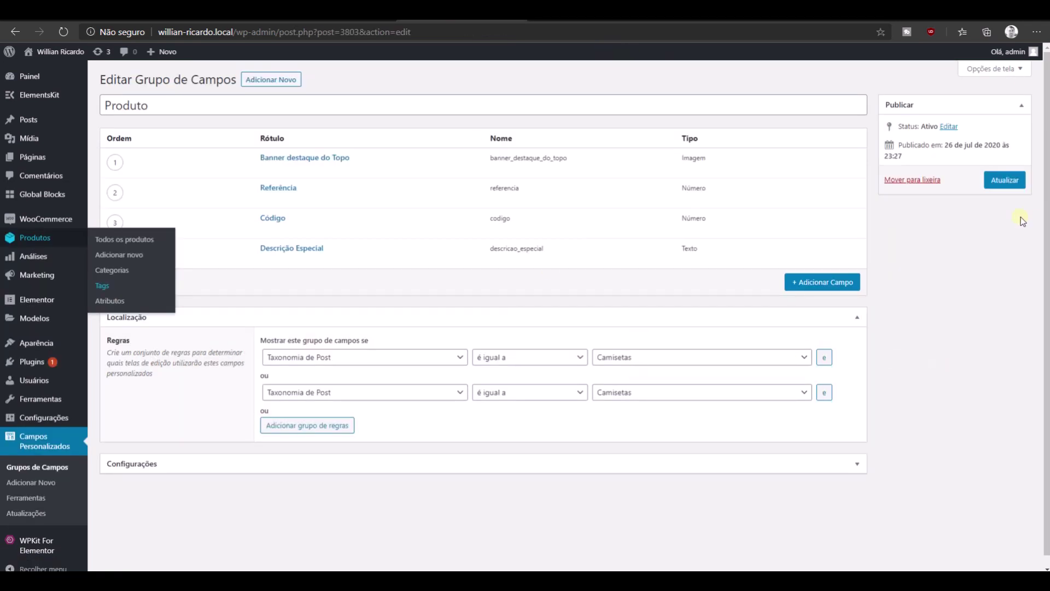
Set the Produto group's second location rule to the Camisetas term under Tag (product_tag) and update the field group.
click(1004, 180)
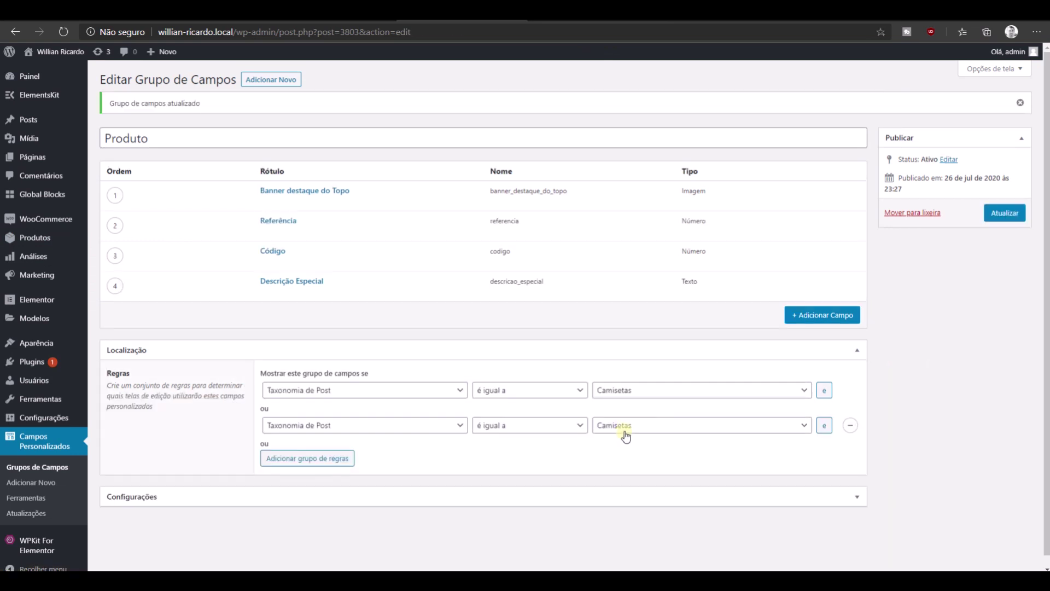
click(626, 430)
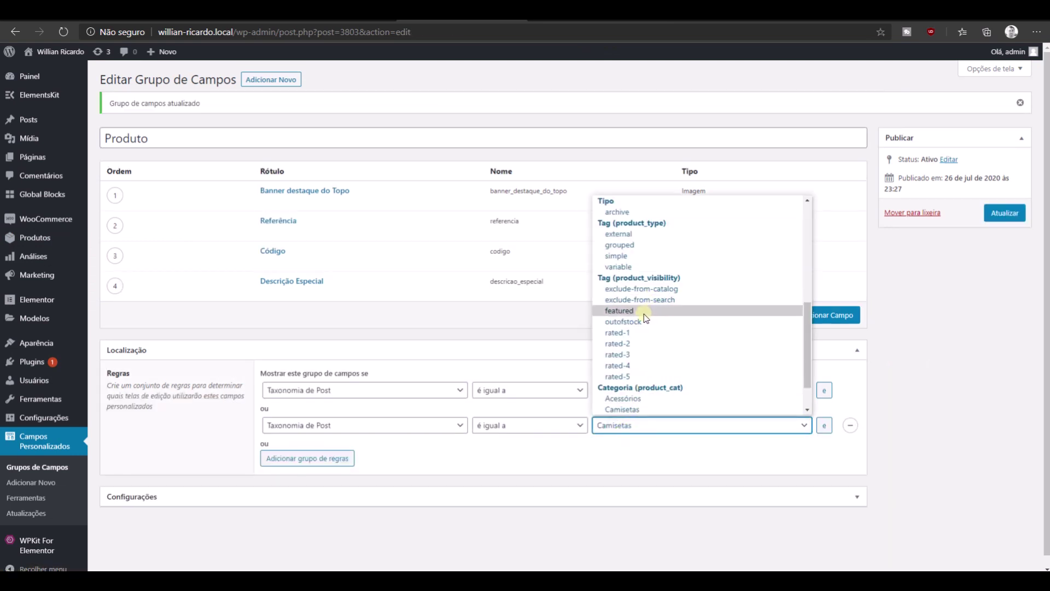
scroll(643, 309, up, 2)
scroll(644, 305, down, 3)
scroll(644, 304, down, 1)
click(620, 408)
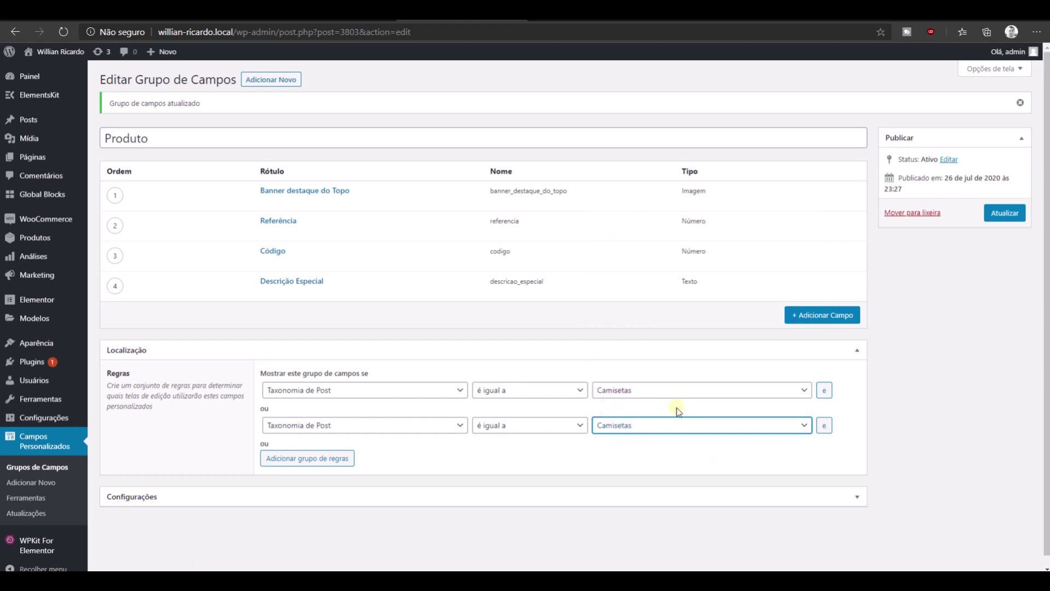
click(1012, 213)
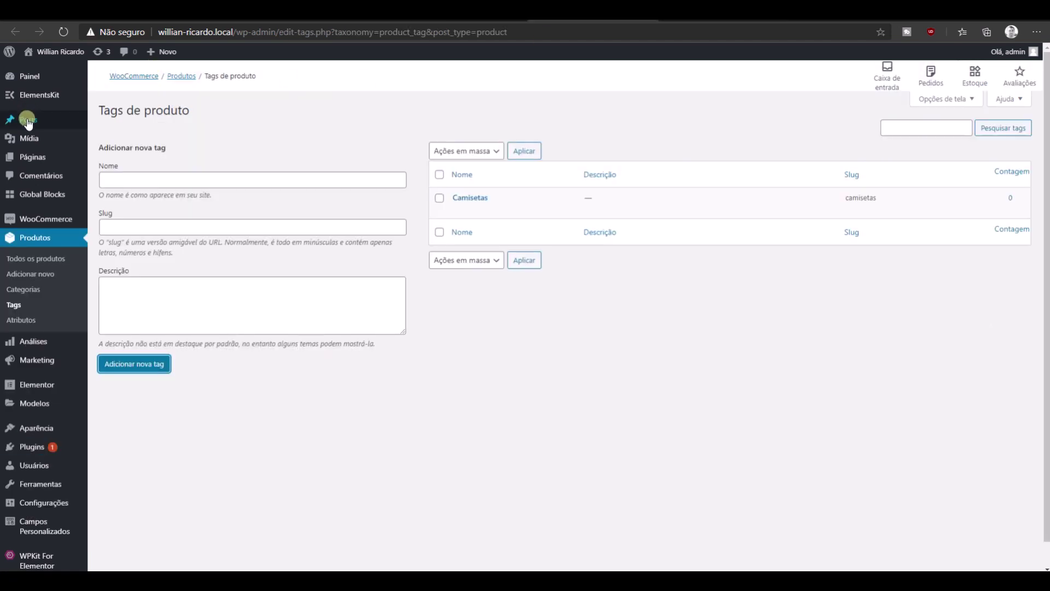
Create a new blog post tag named "Camisetas".
mouse_move(28, 122)
click(110, 170)
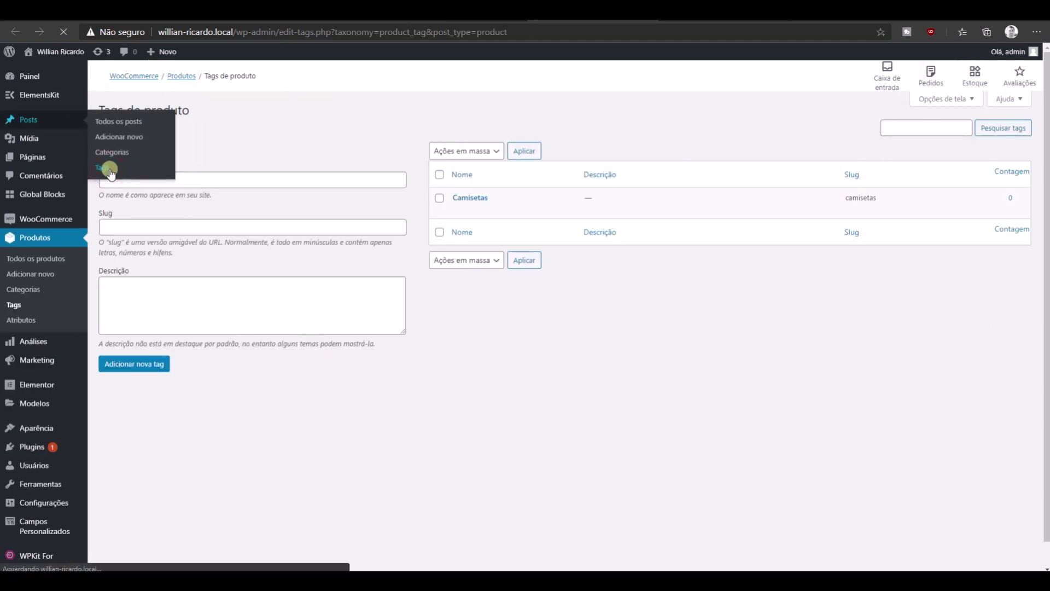
text(Camisetas)
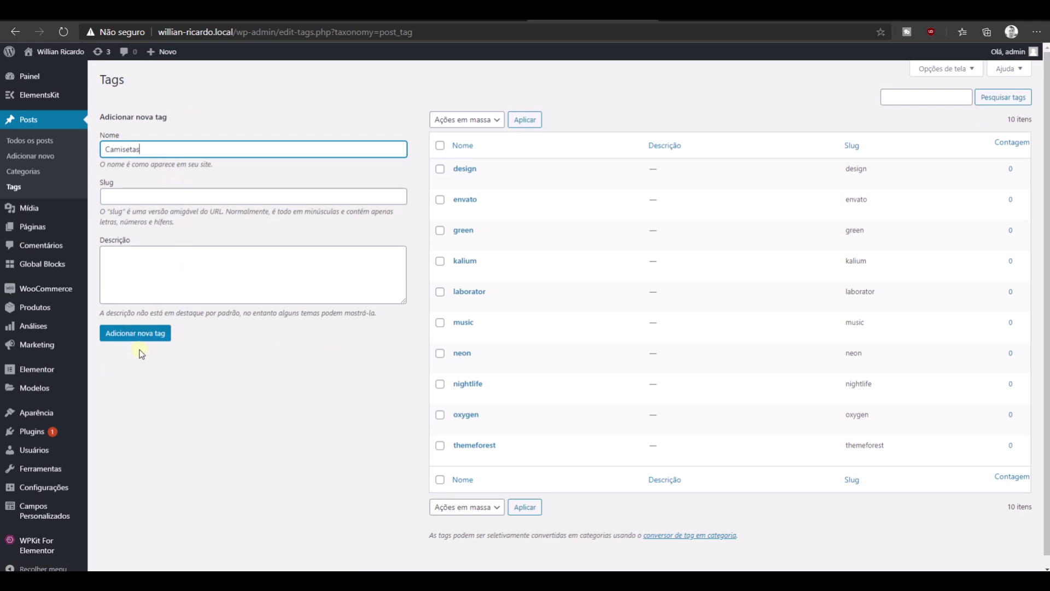
click(142, 340)
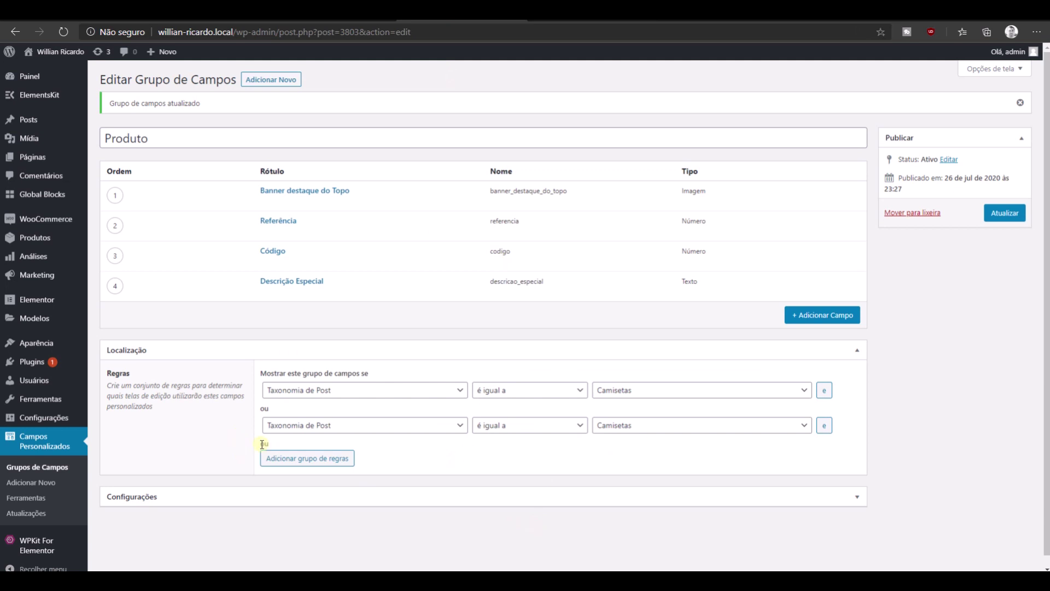
Reload the Produto field group, add a third location rule for the Camisetas term under Tag (post_tag), and update the group.
key(F5)
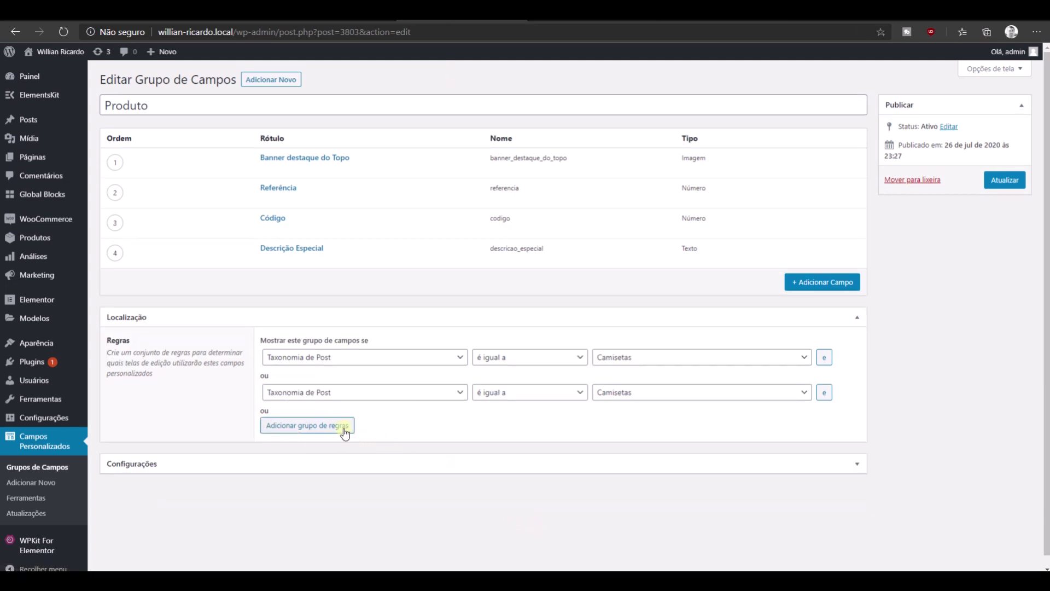
click(342, 426)
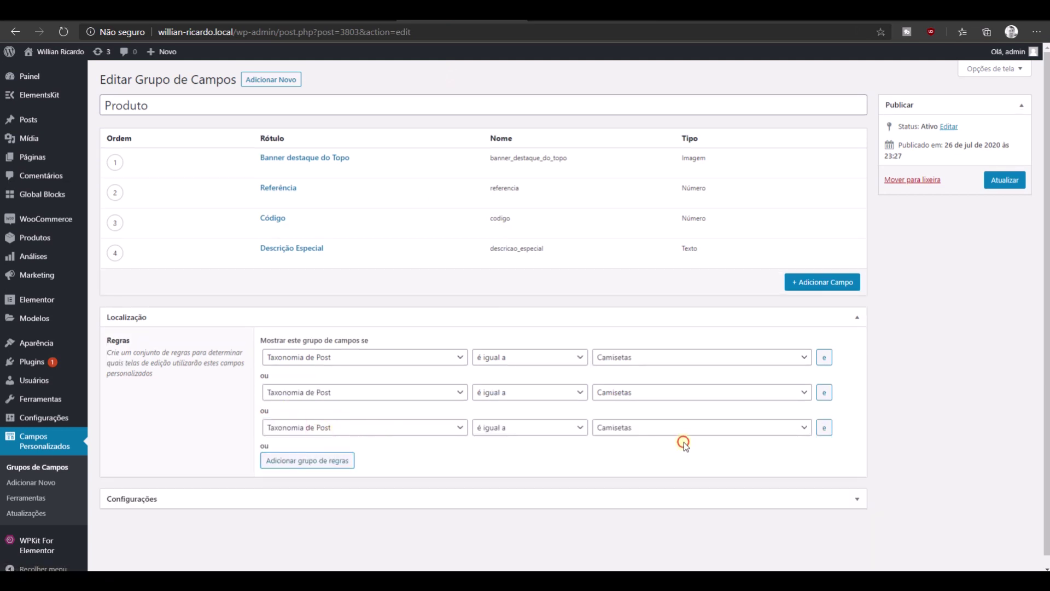
click(687, 428)
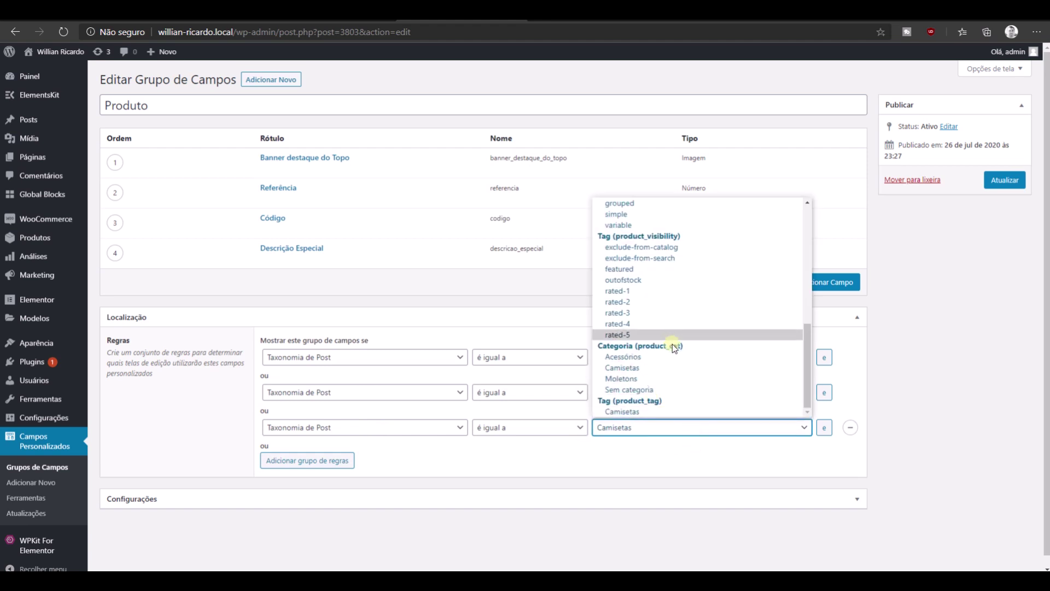
scroll(681, 292, up, 3)
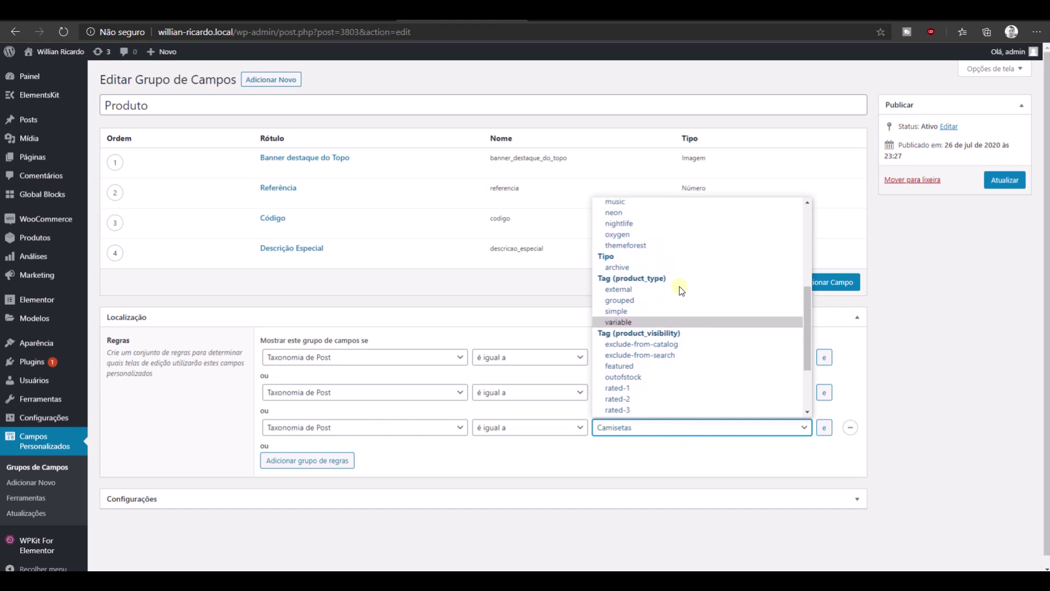
scroll(664, 306, down, 3)
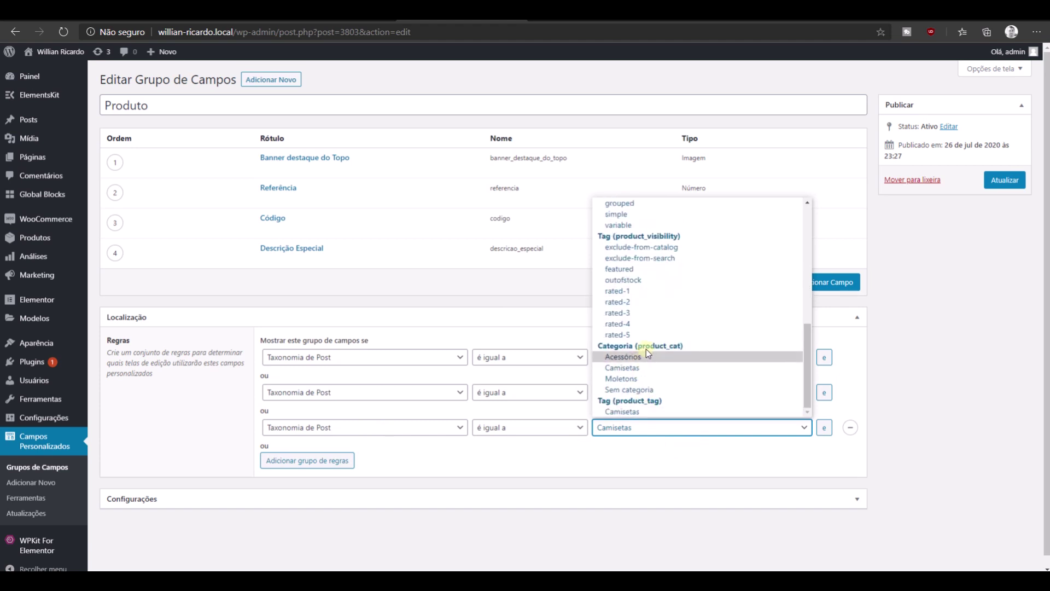
scroll(645, 349, up, 6)
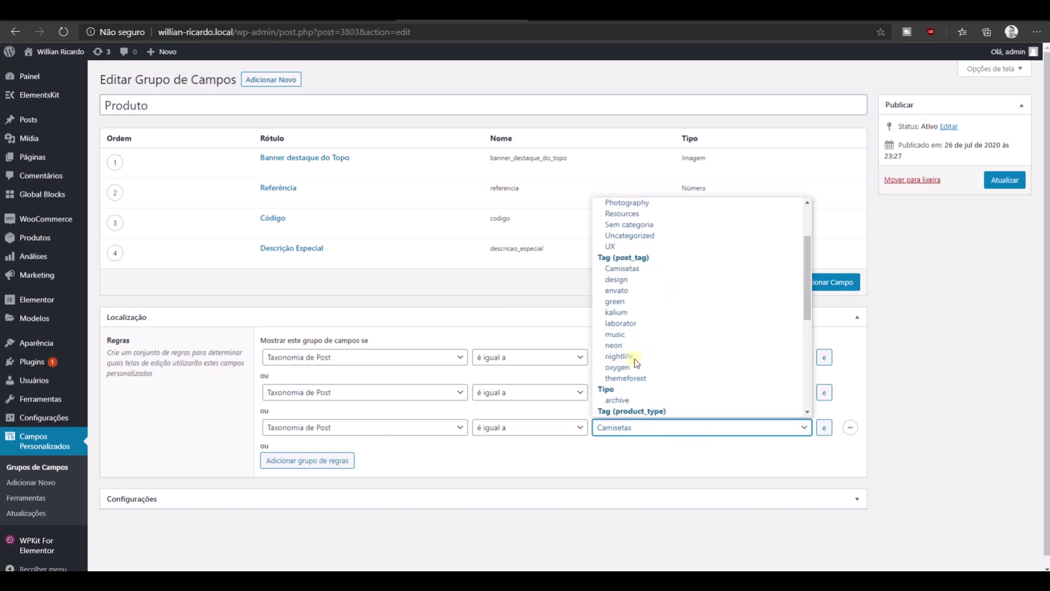
click(625, 269)
click(997, 180)
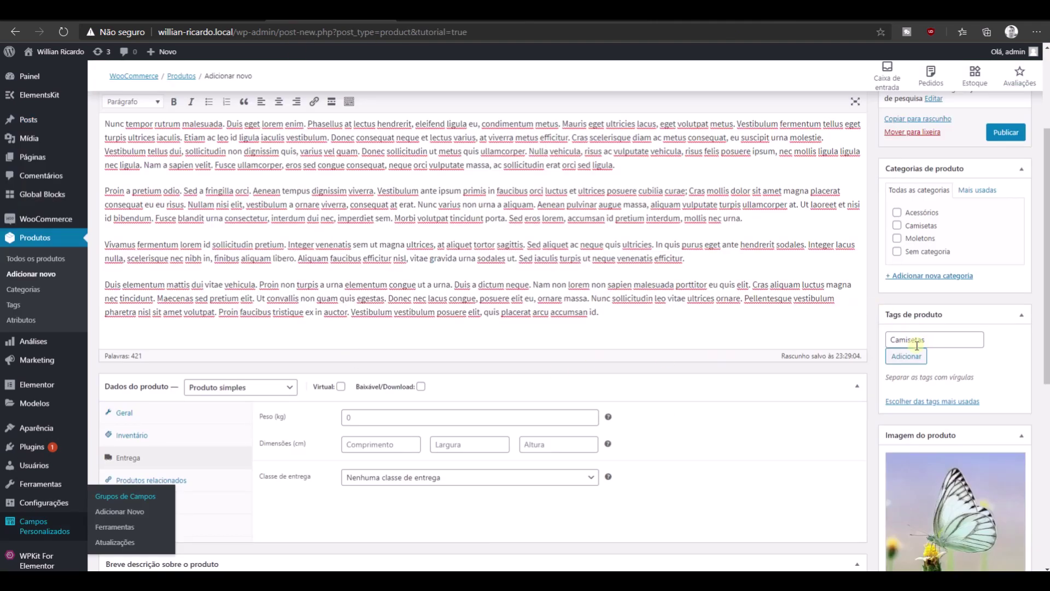
Publish the product with the Camisetas tag and assign it only to the Camisetas category.
click(1005, 132)
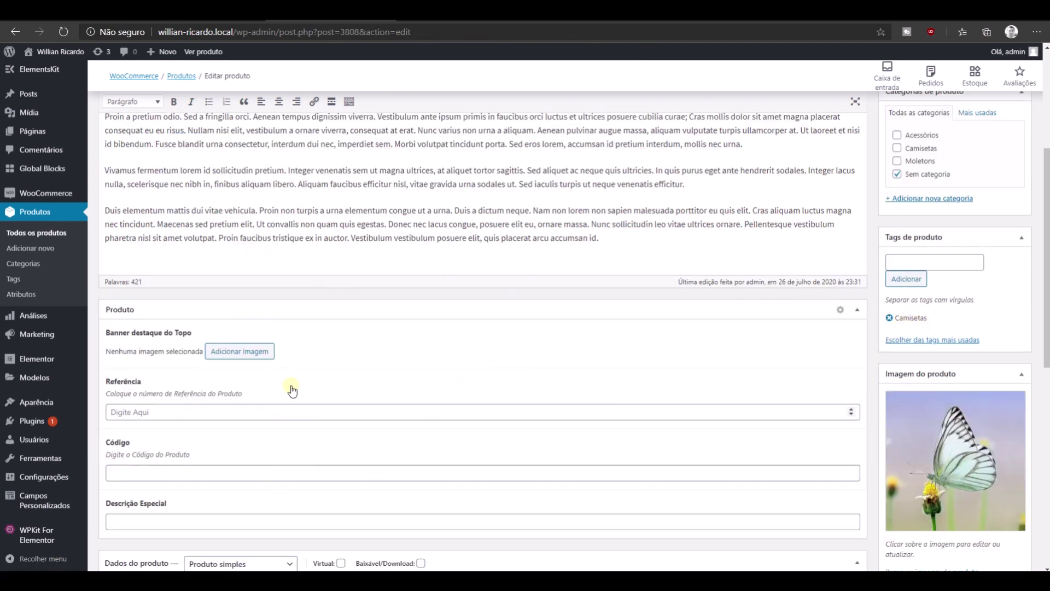
click(896, 175)
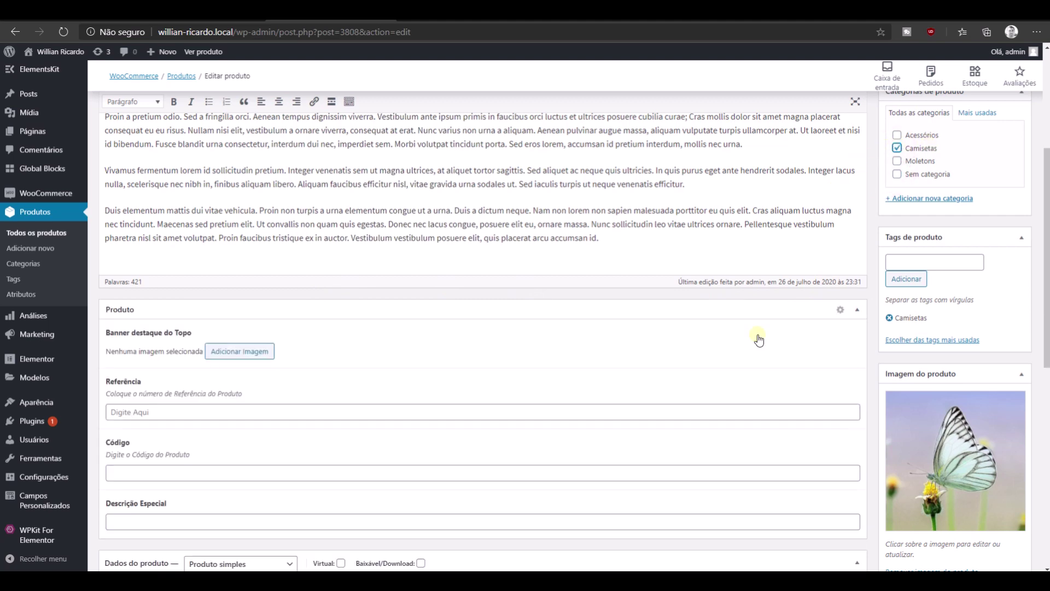
Set the picture of the woman with glasses on a red background as the Banner destaque do Topo image.
scroll(314, 242, down, 2)
click(254, 269)
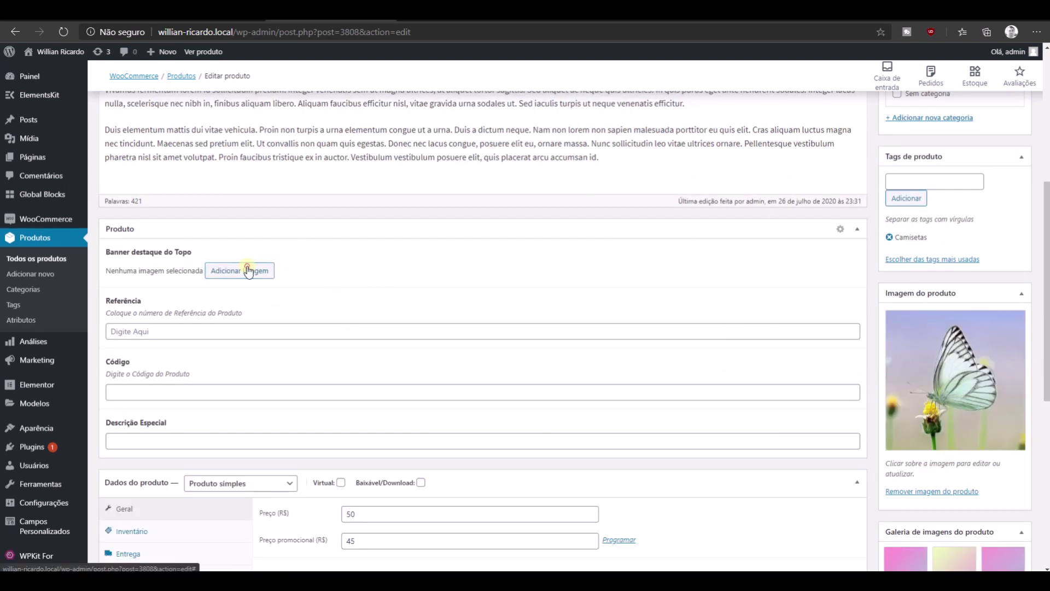
click(63, 189)
click(985, 543)
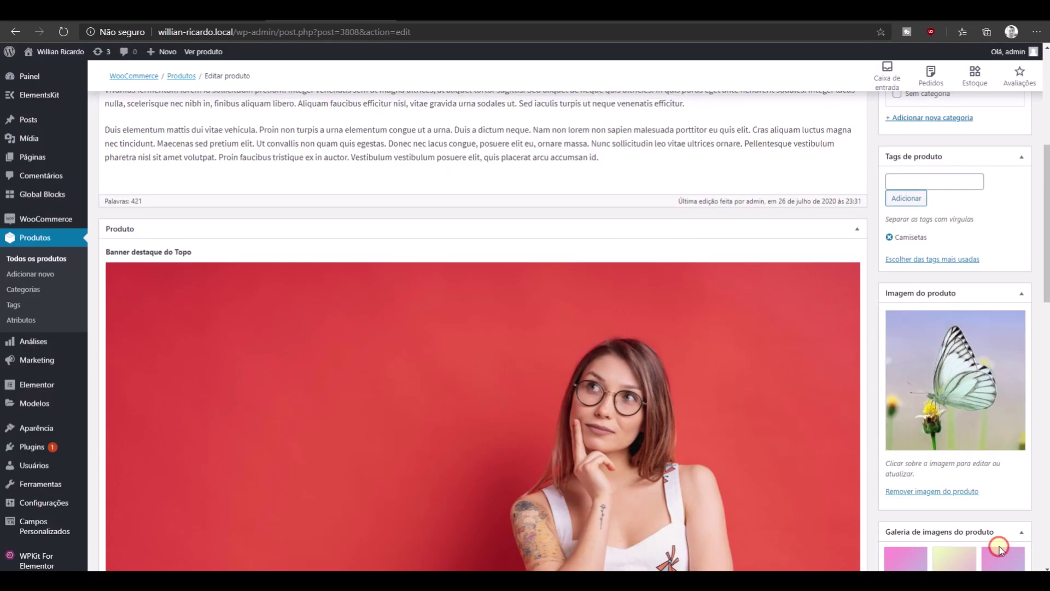
Look over the banner image preview and the Referência, Código and Descrição Especial fields below it.
scroll(625, 388, down, 5)
scroll(636, 397, up, 3)
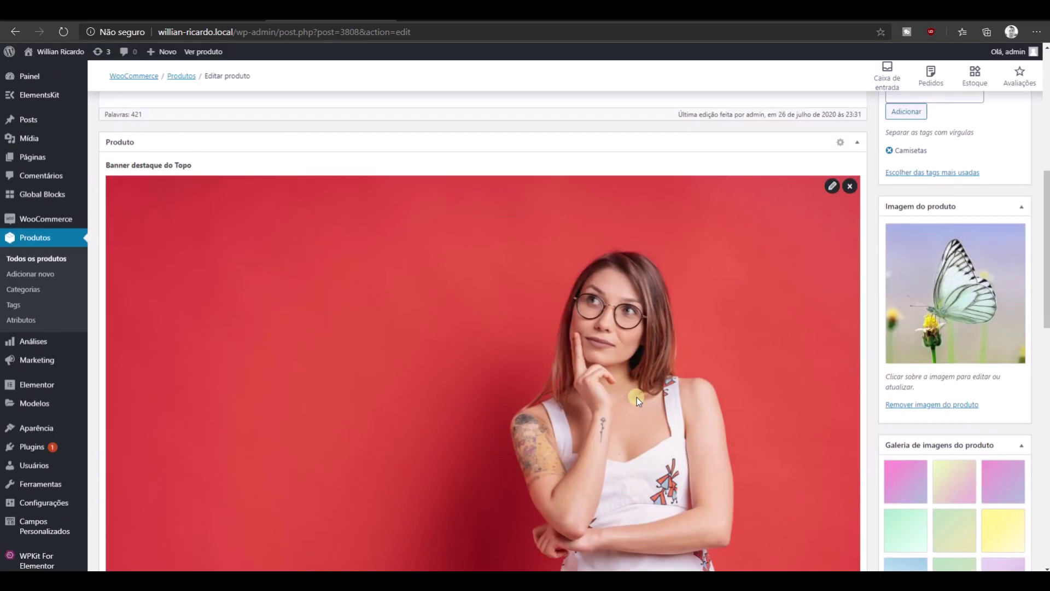
scroll(794, 425, down, 4)
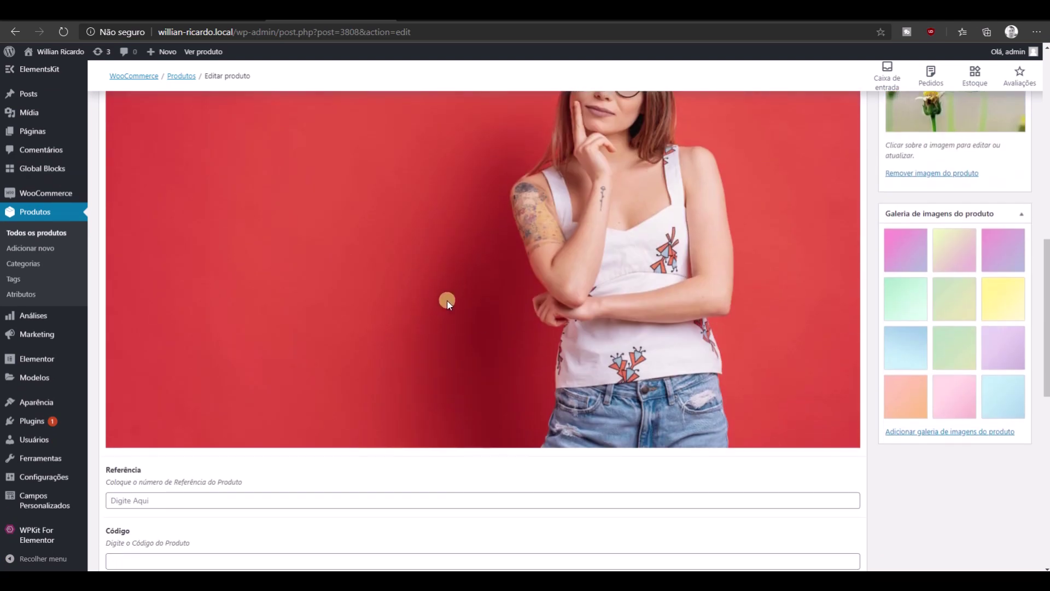
scroll(297, 270, up, 4)
scroll(297, 270, down, 5)
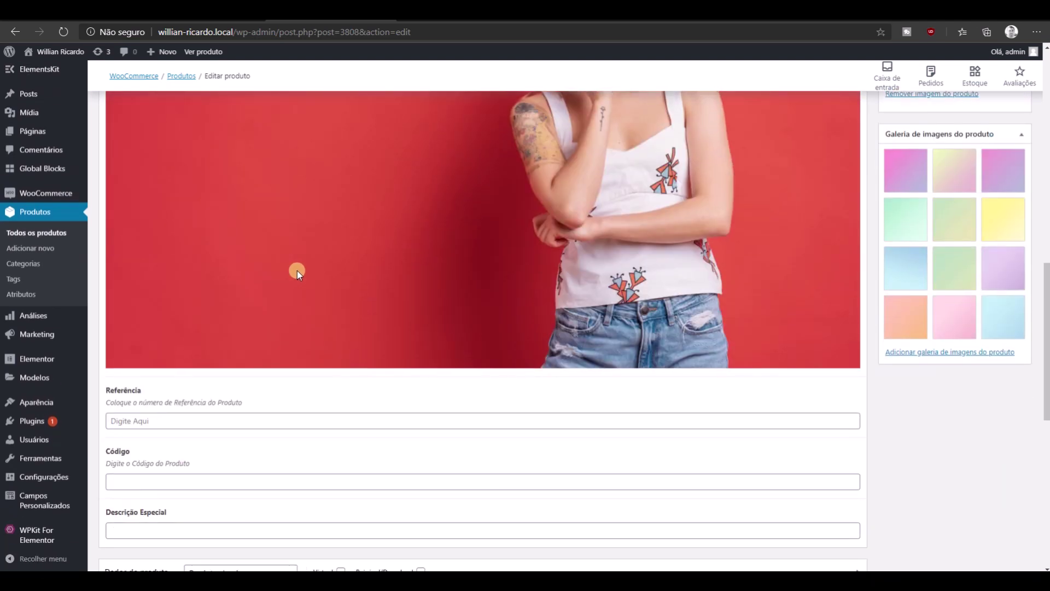
scroll(291, 280, up, 7)
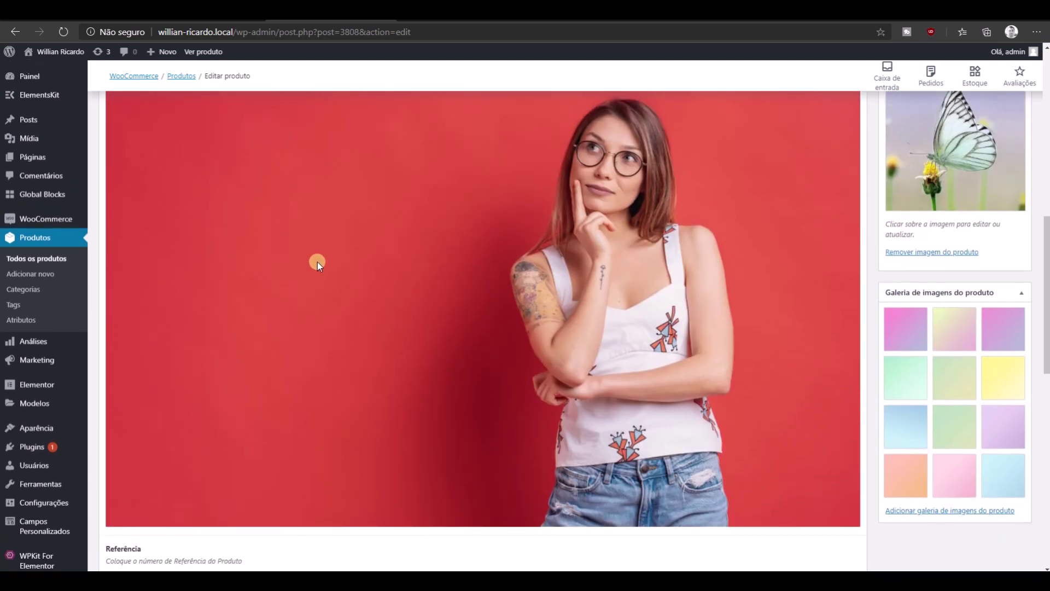
Enter 0001 as the product's Referência.
scroll(320, 254, down, 3)
scroll(316, 253, down, 4)
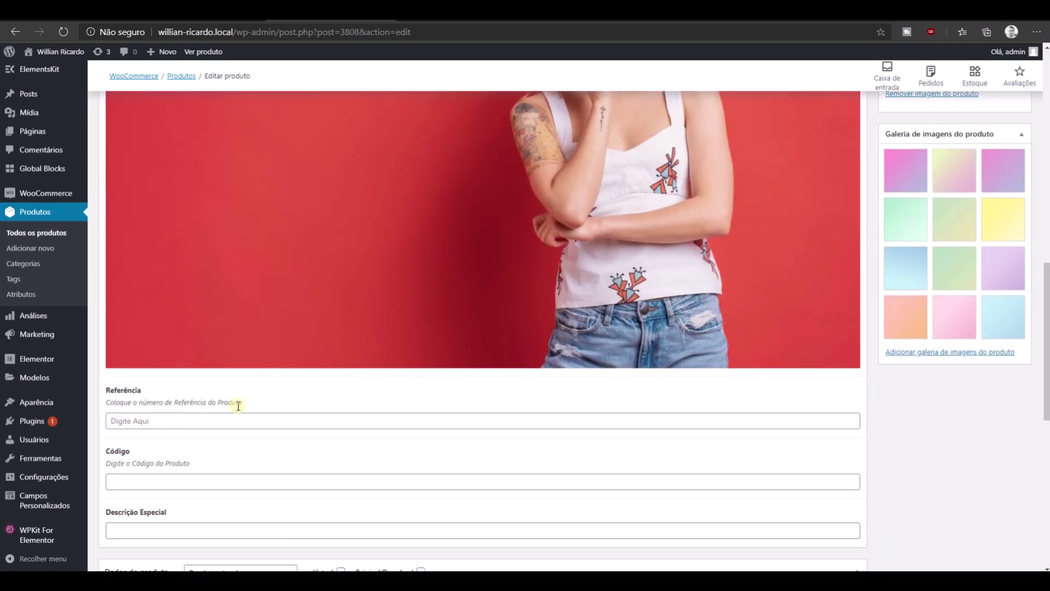
click(204, 421)
text(0001)
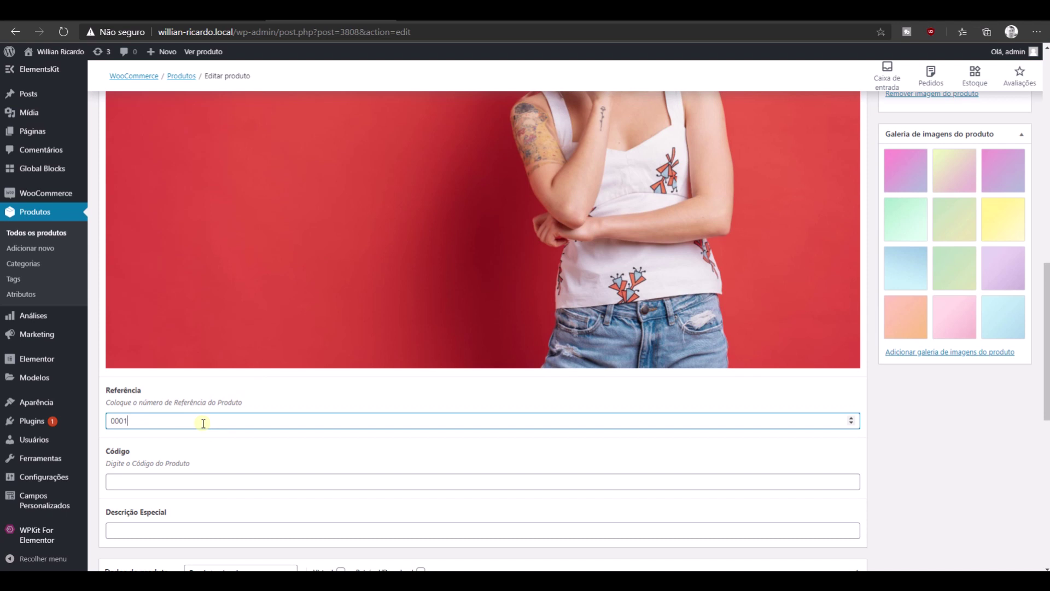
Fill in the product's Código with 5555 and its Descrição Especial with "Esse produto é bem legal".
key(Tab)
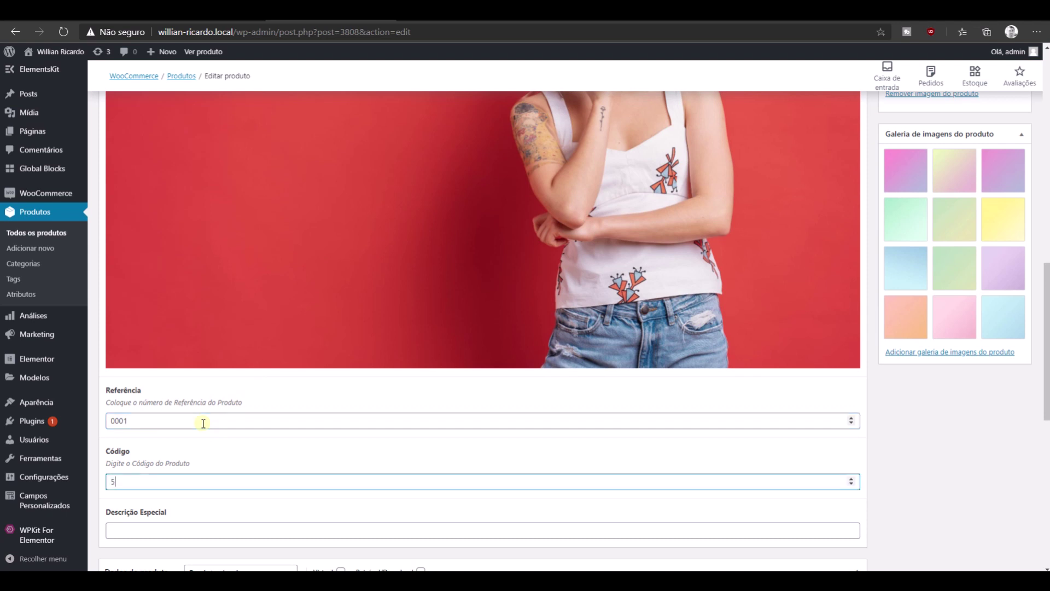
key(Tab)
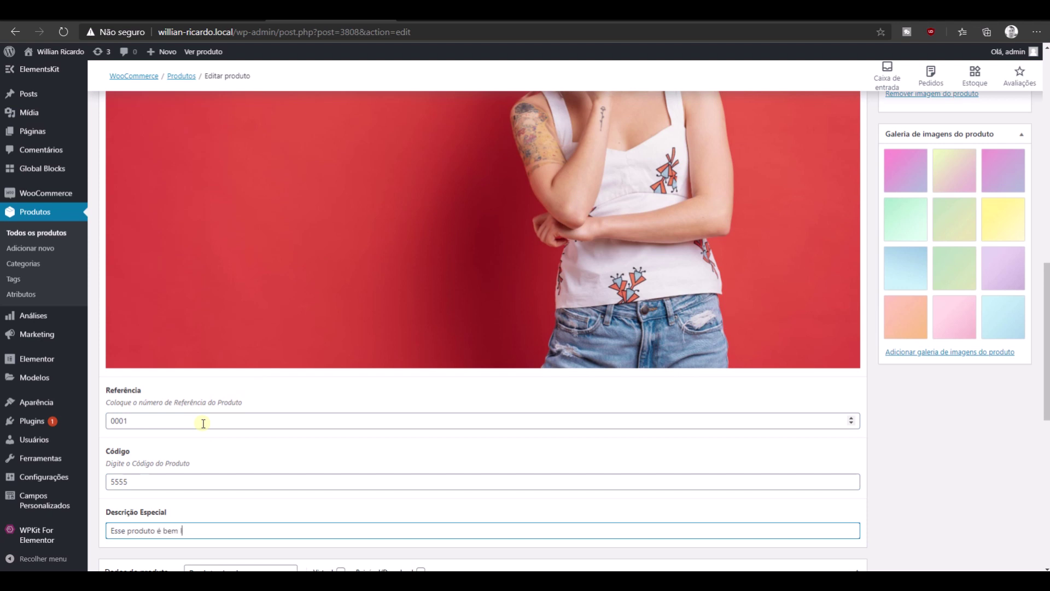
key(BackSpace)
key(BackSpace)
Update the product to save its custom field values.
scroll(362, 472, down, 5)
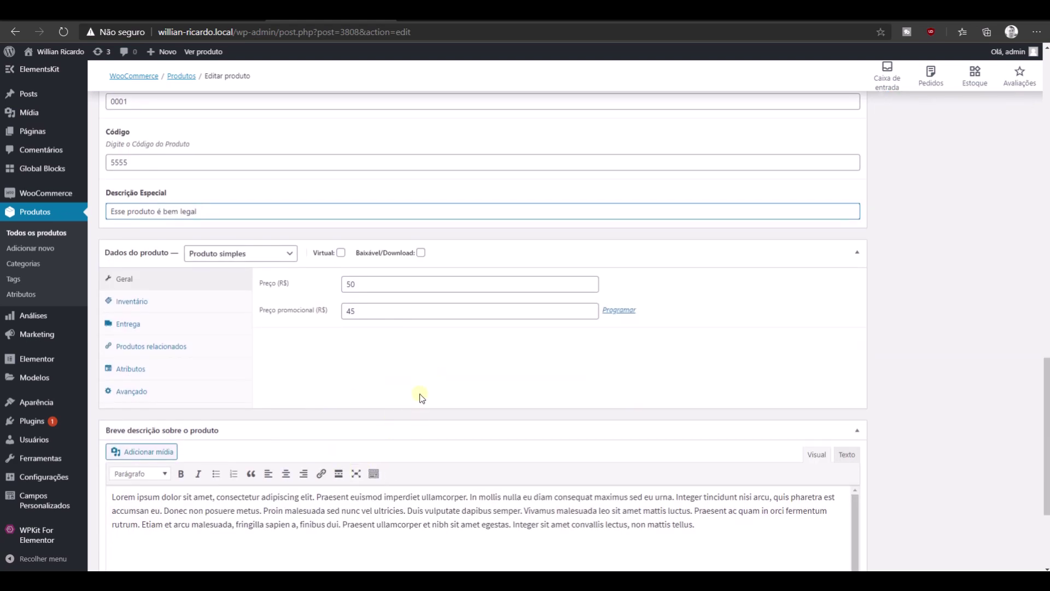
scroll(777, 340, up, 15)
click(1001, 133)
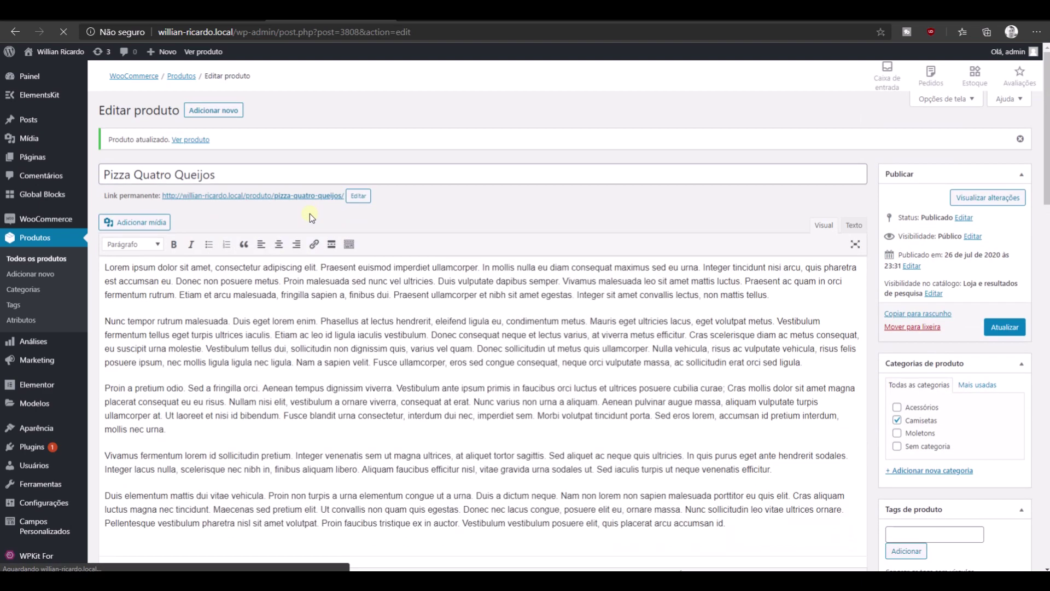
Open the product's public page in a new browser tab and check its regular and promotional prices.
middle_click(305, 196)
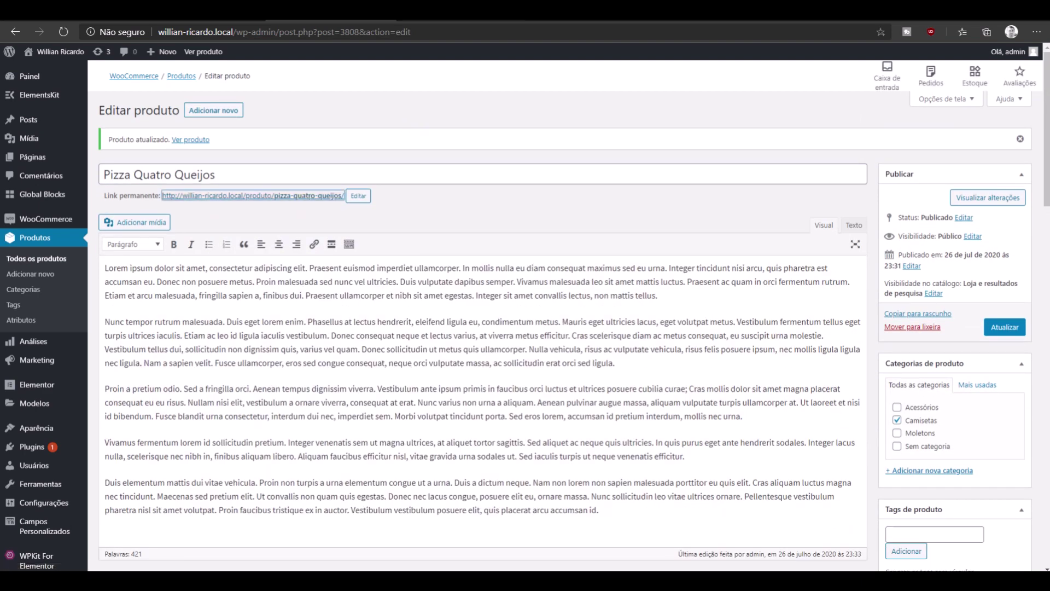
click(462, 16)
scroll(482, 266, down, 3)
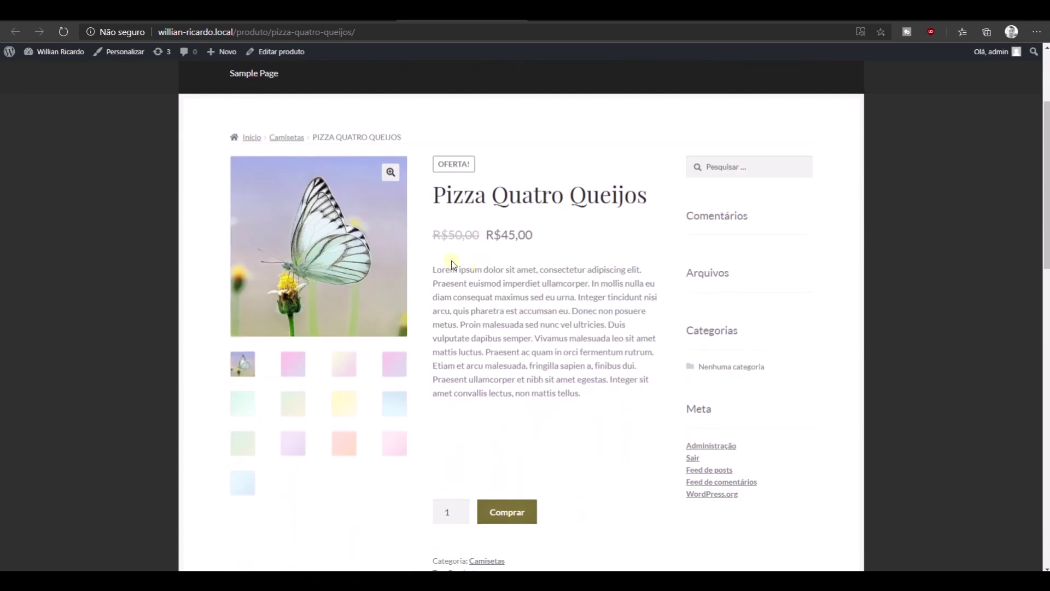
drag(433, 237, 503, 235)
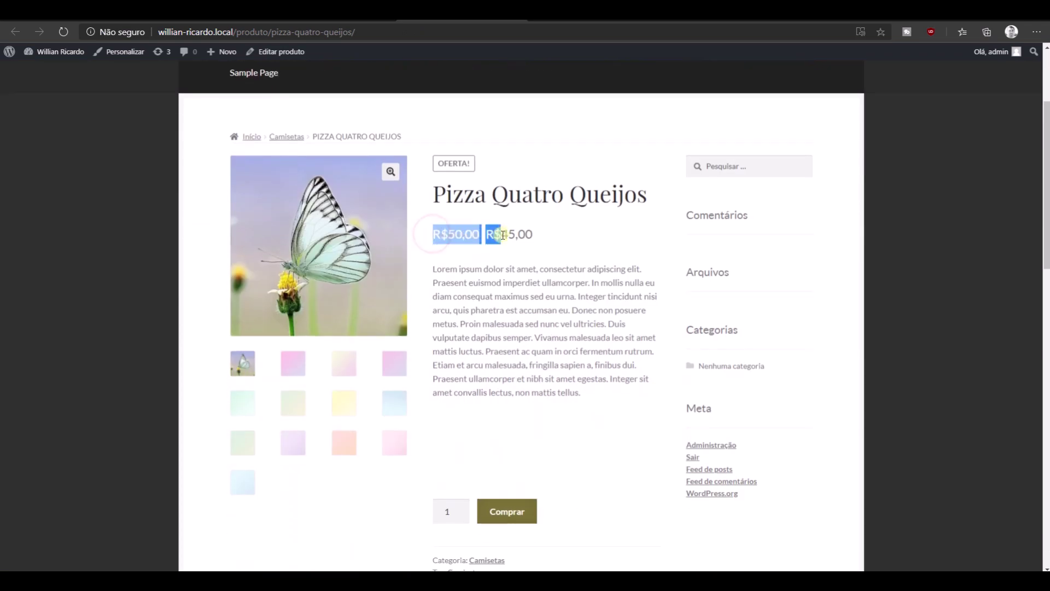
click(539, 238)
Preview several gallery images of the product on its public page.
scroll(508, 241, down, 2)
click(293, 274)
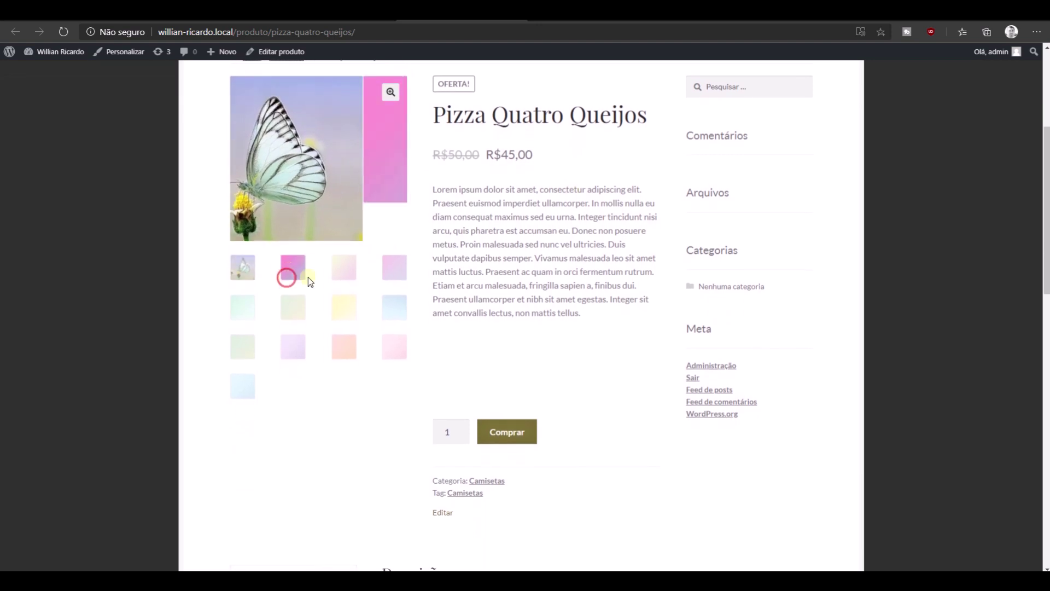
click(339, 244)
click(384, 235)
click(394, 267)
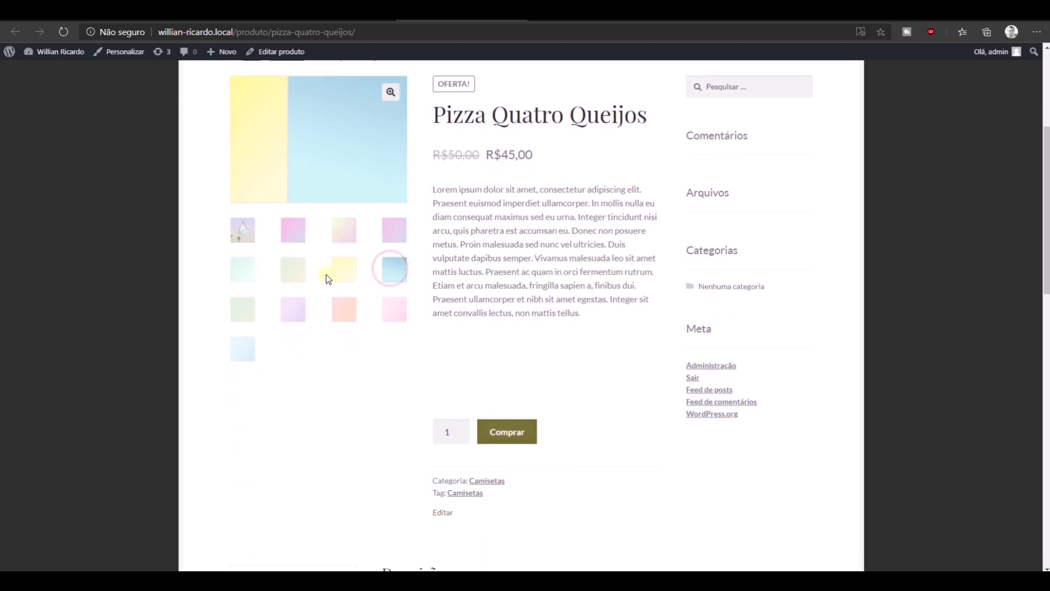
click(298, 304)
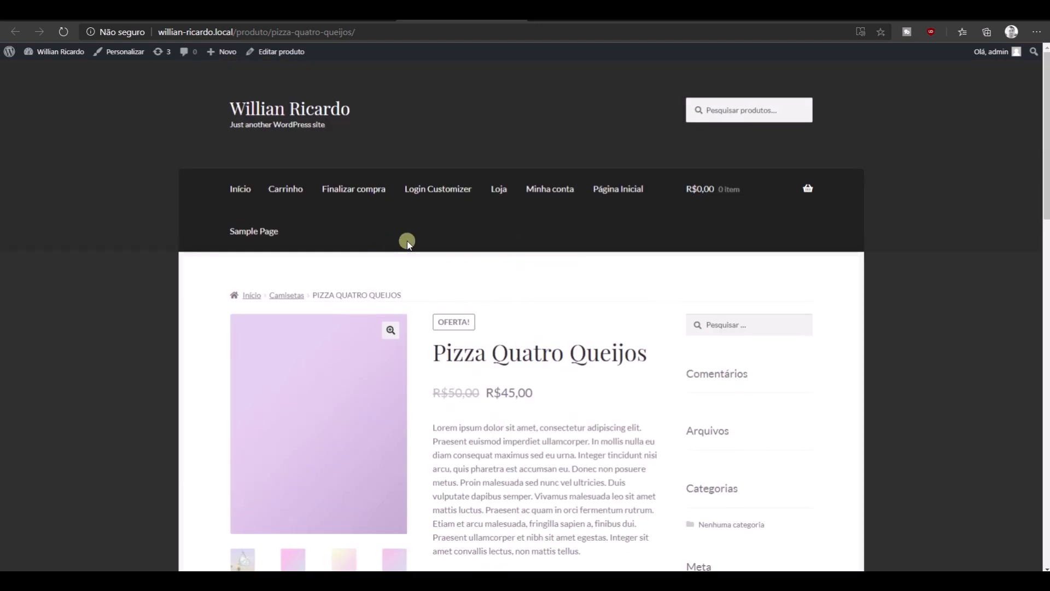
Look through the Descrição and Avaliações sections of the public product page.
scroll(435, 264, down, 4)
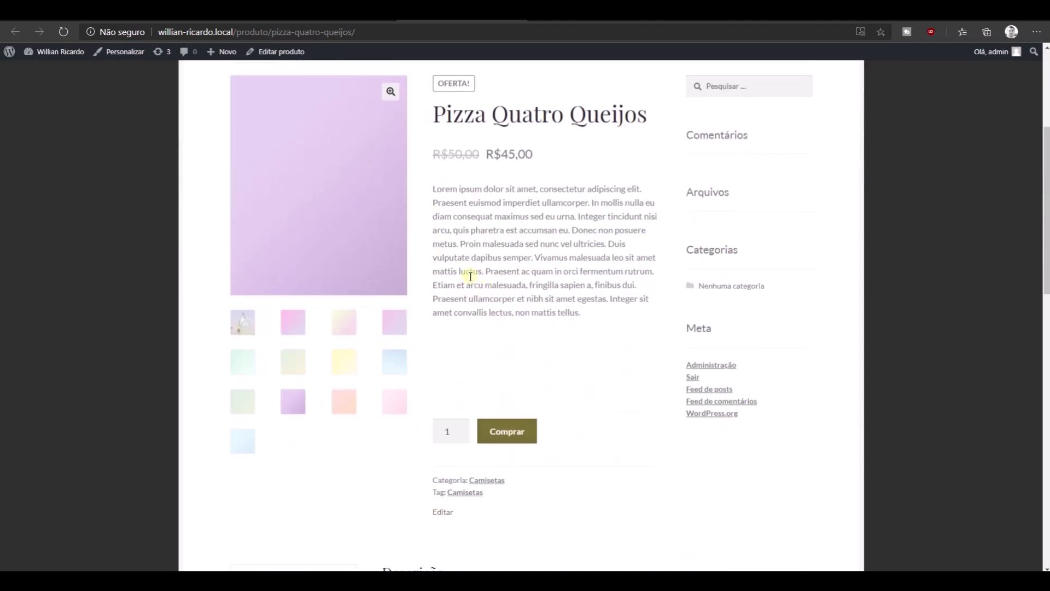
scroll(555, 324, down, 7)
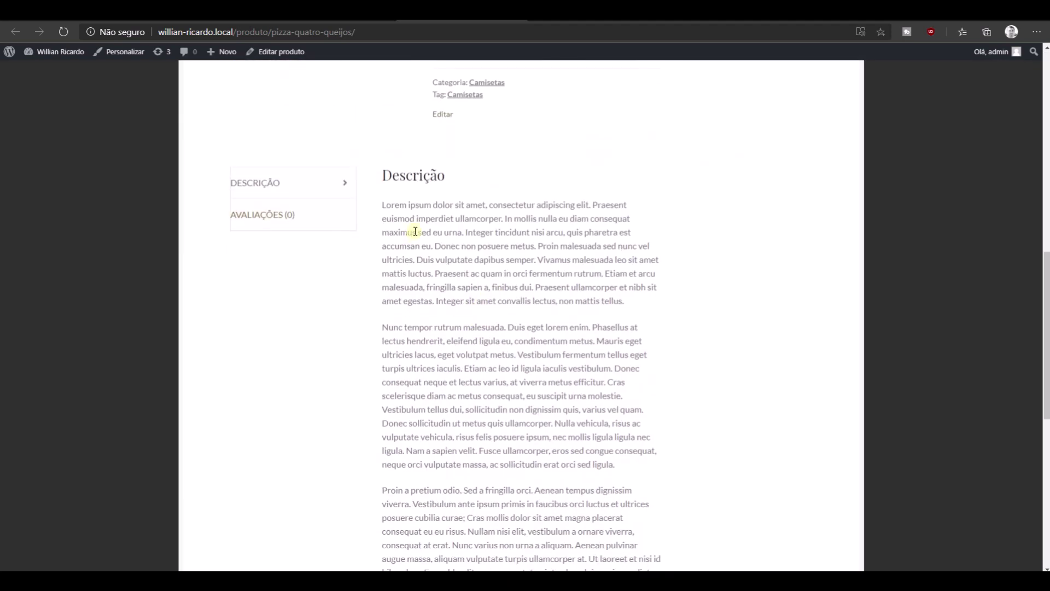
scroll(400, 206, down, 7)
scroll(401, 205, up, 10)
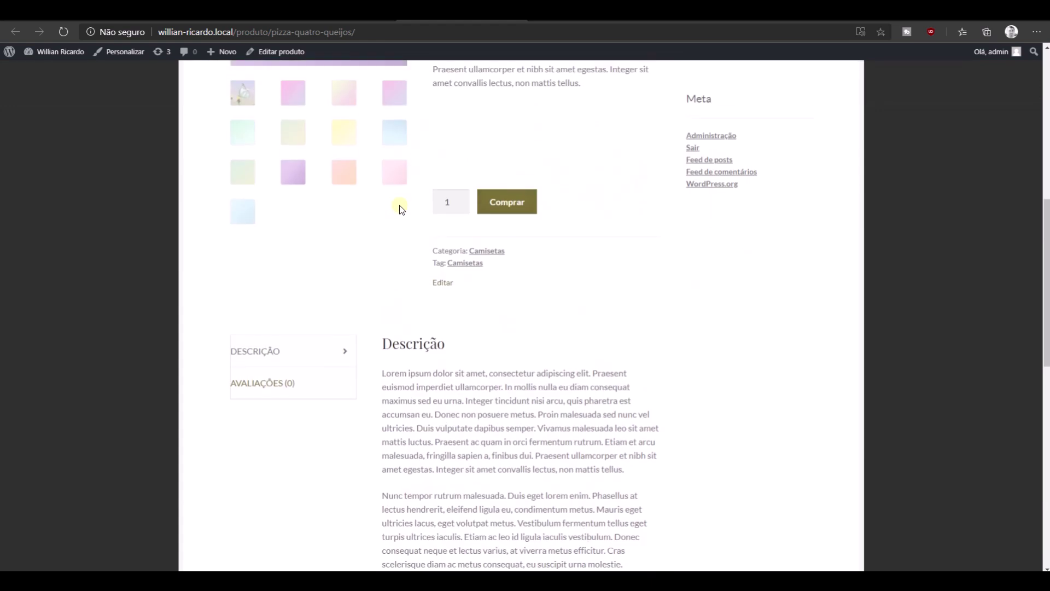
click(292, 354)
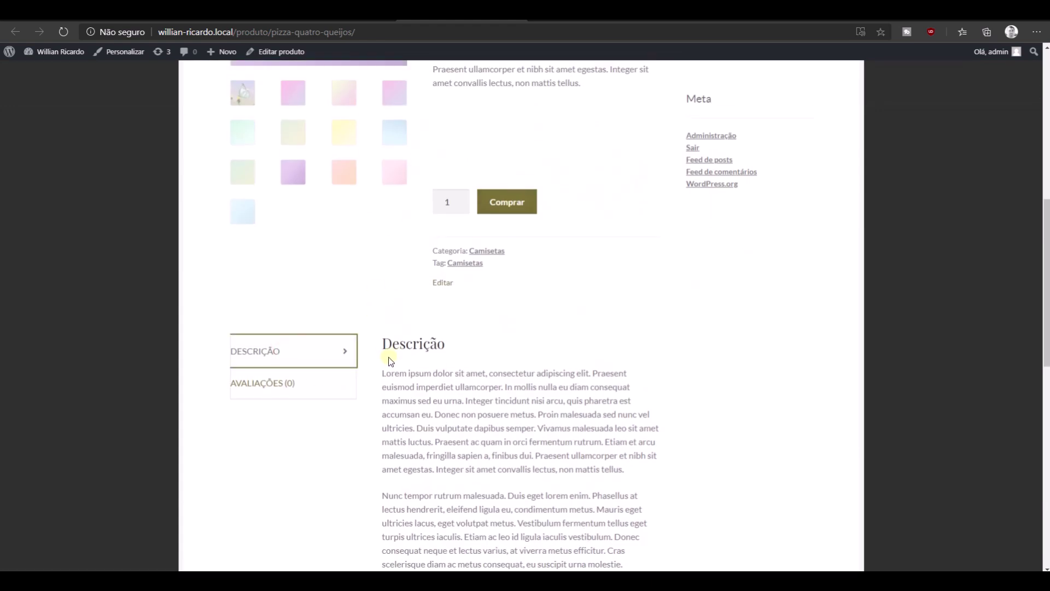
click(302, 384)
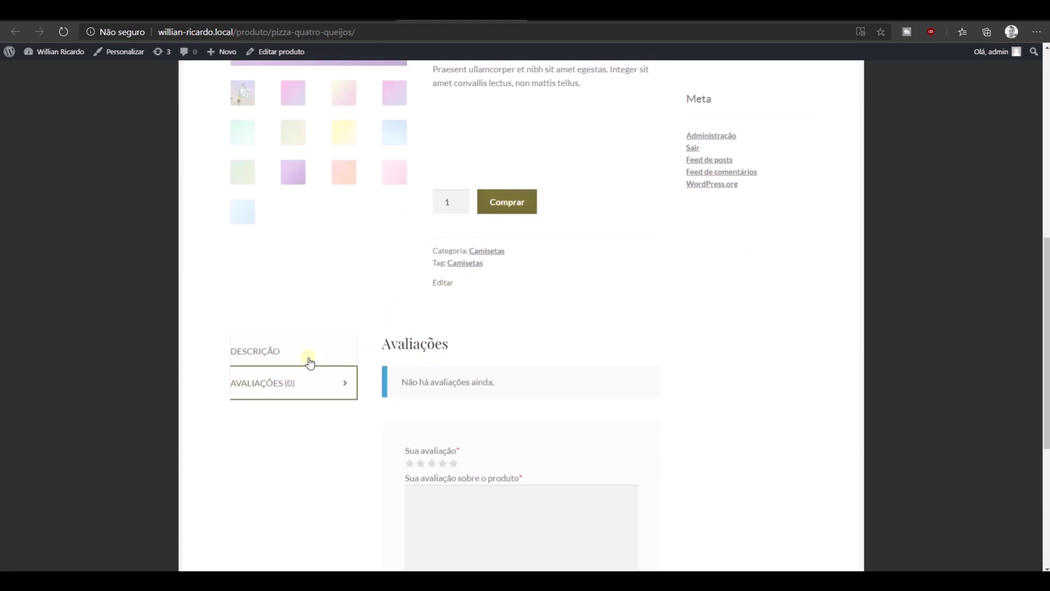
click(279, 358)
scroll(428, 369, down, 10)
scroll(428, 369, up, 6)
scroll(428, 369, up, 8)
Check the product's short description and the review form under Avaliações.
scroll(428, 368, down, 4)
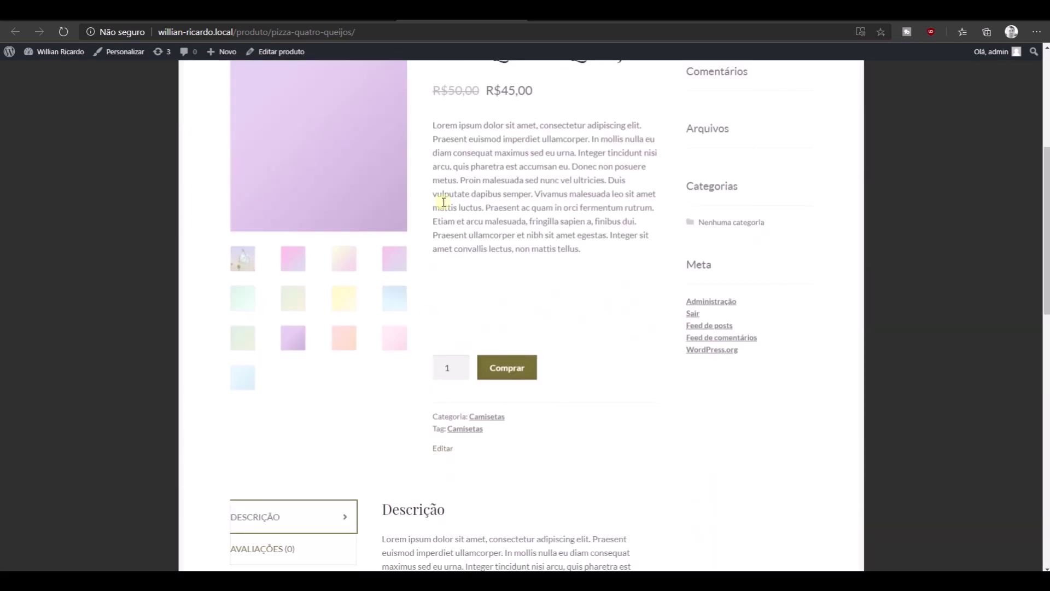
drag(434, 126, 575, 216)
click(585, 191)
scroll(399, 356, down, 4)
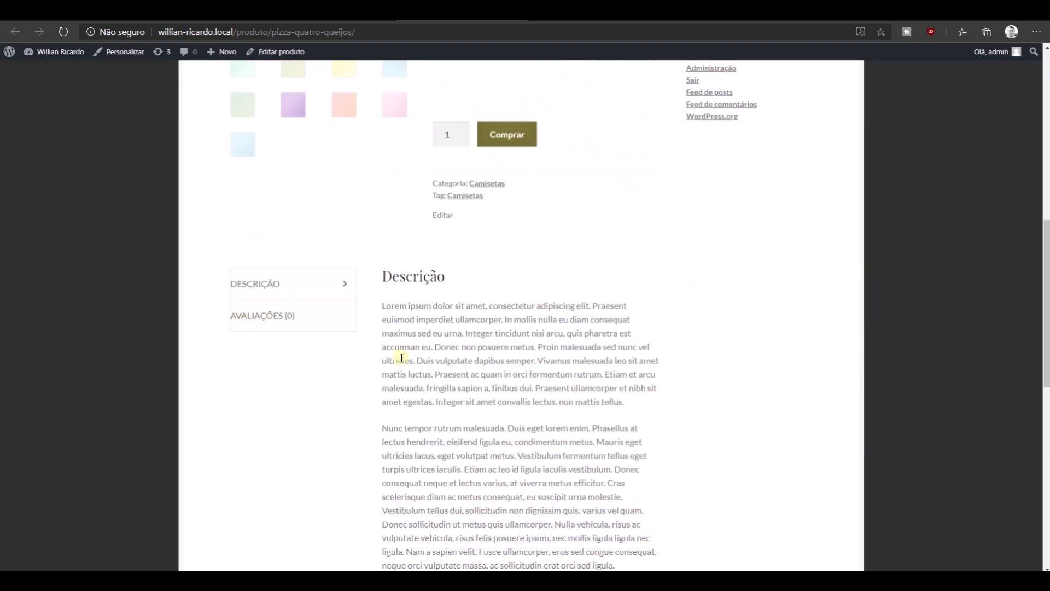
click(280, 317)
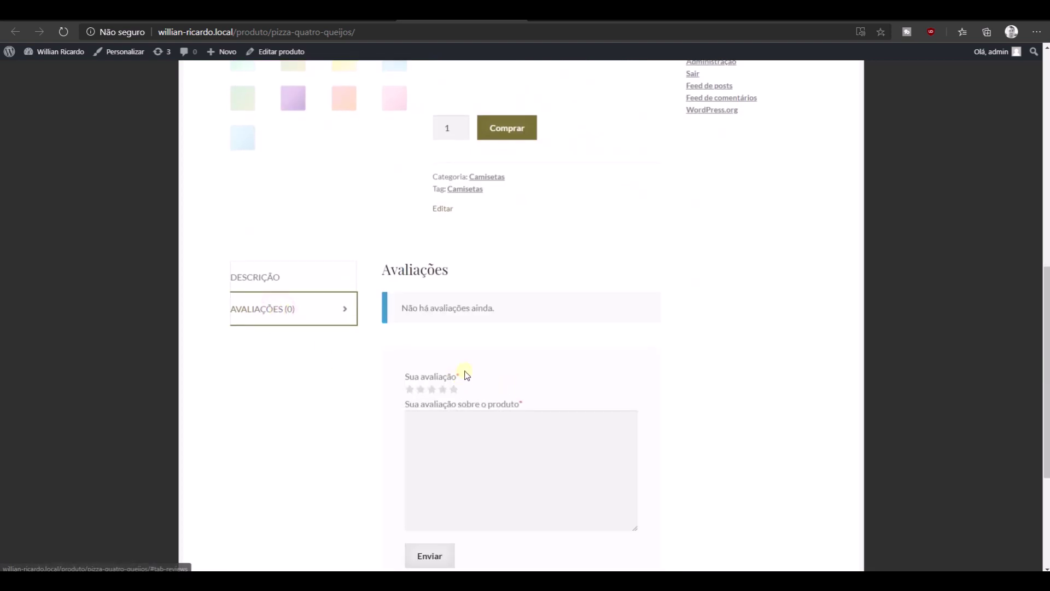
scroll(476, 372, down, 3)
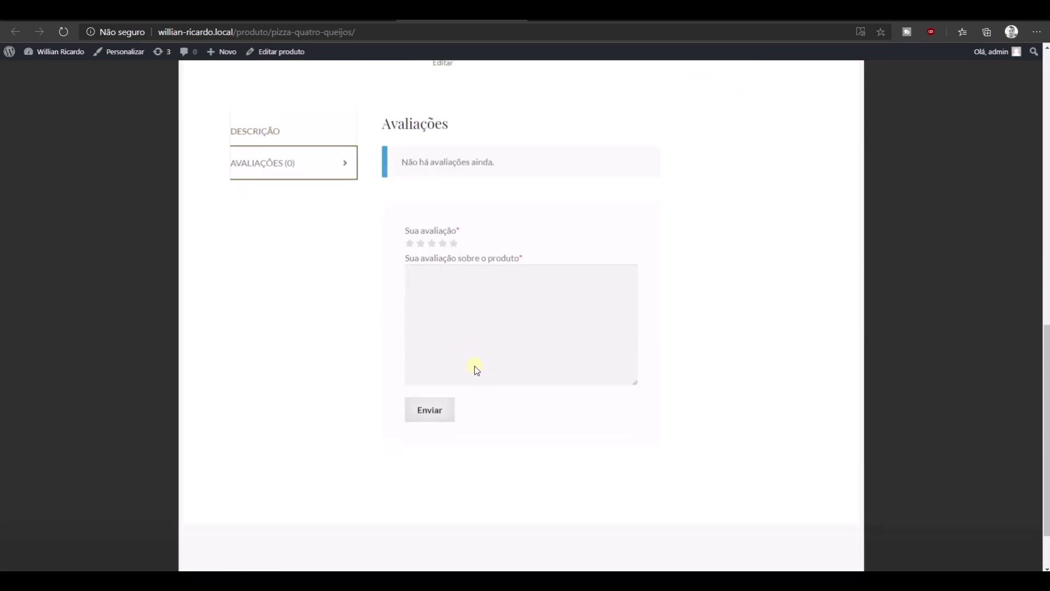
scroll(569, 302, up, 5)
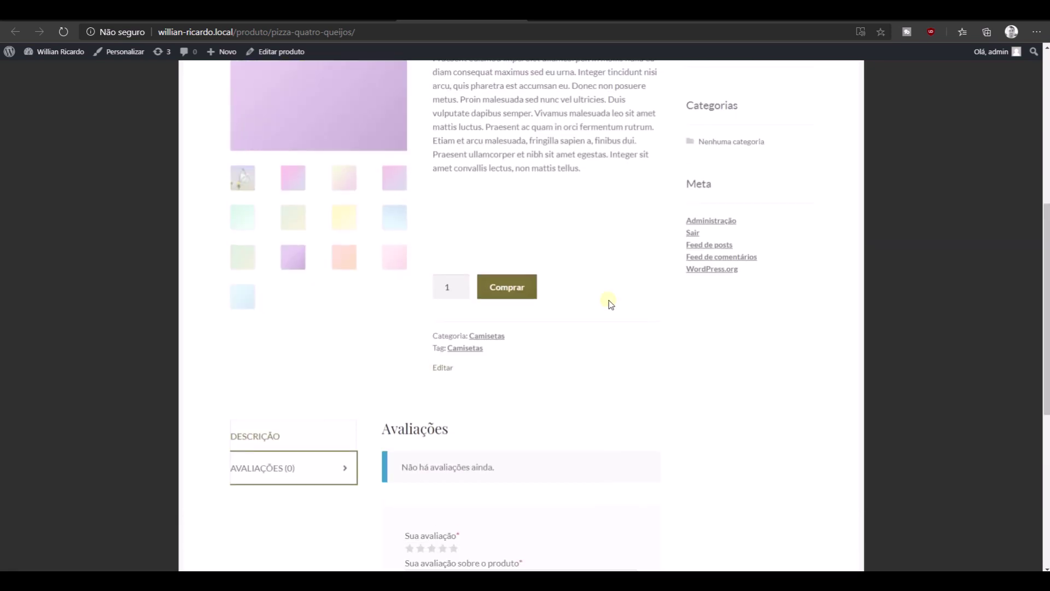
scroll(610, 304, up, 4)
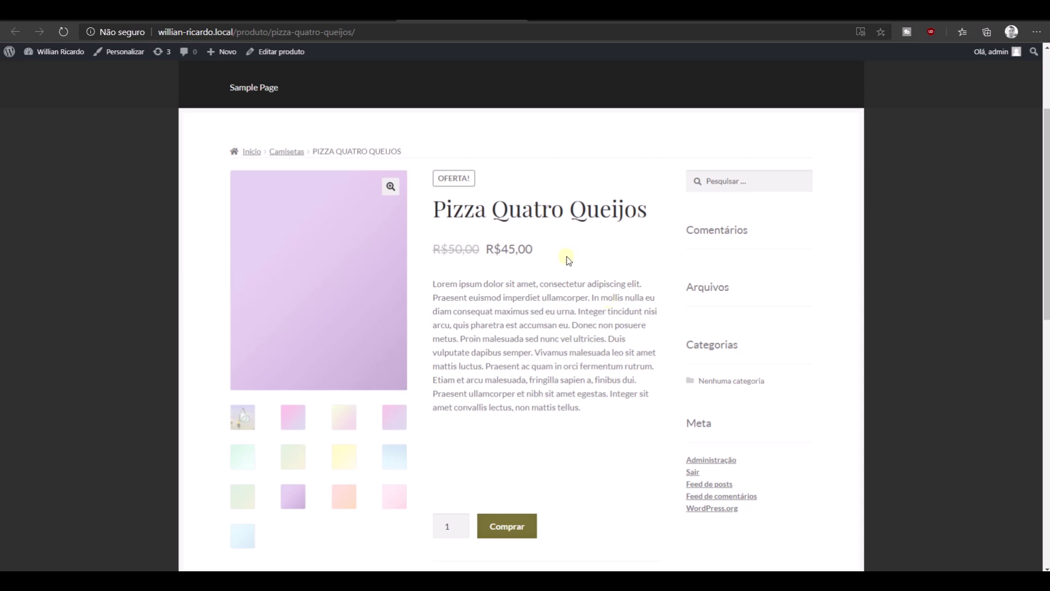
Open the Camisetas category archive from the product page and look over its product listing.
click(295, 153)
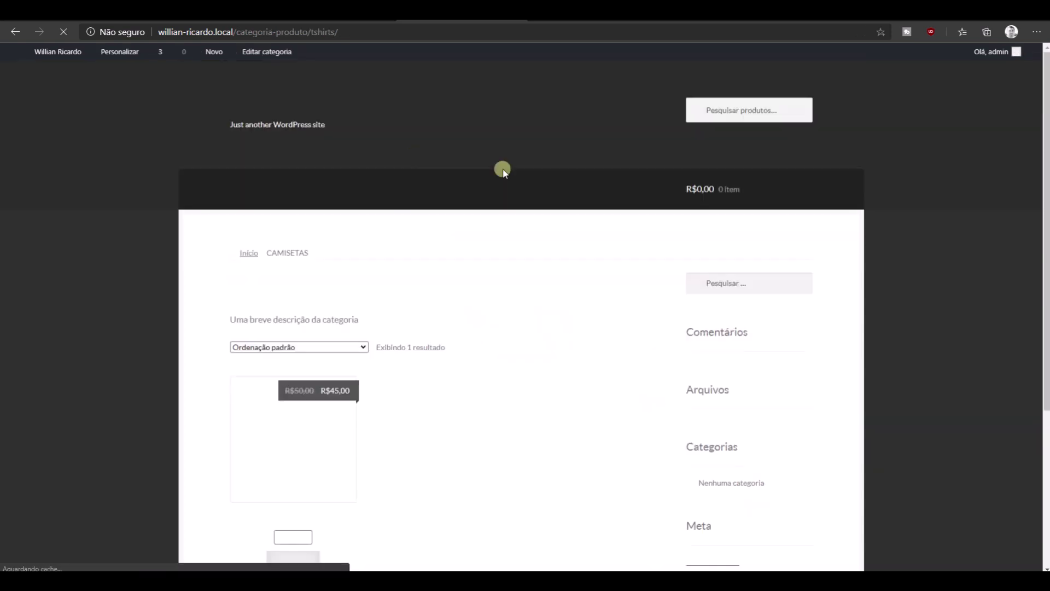
scroll(492, 273, down, 3)
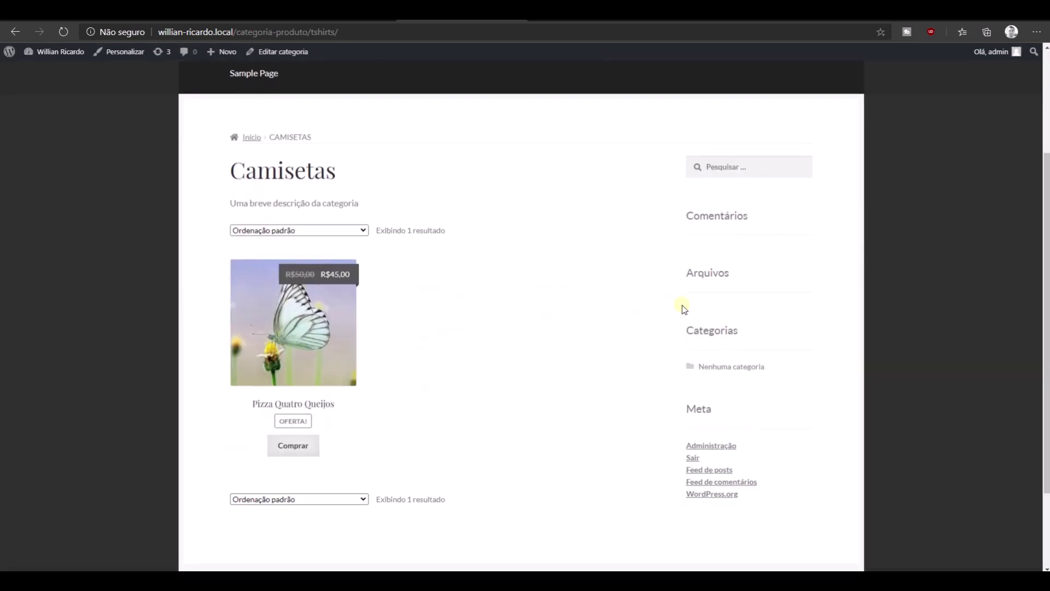
scroll(613, 344, down, 2)
scroll(431, 206, up, 5)
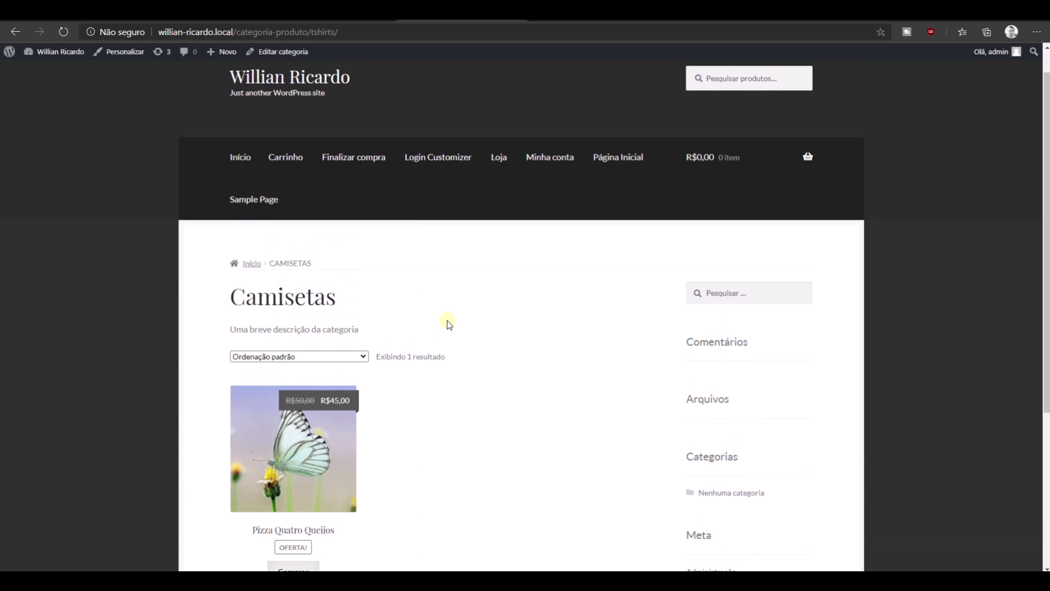
scroll(448, 321, down, 2)
scroll(441, 309, up, 2)
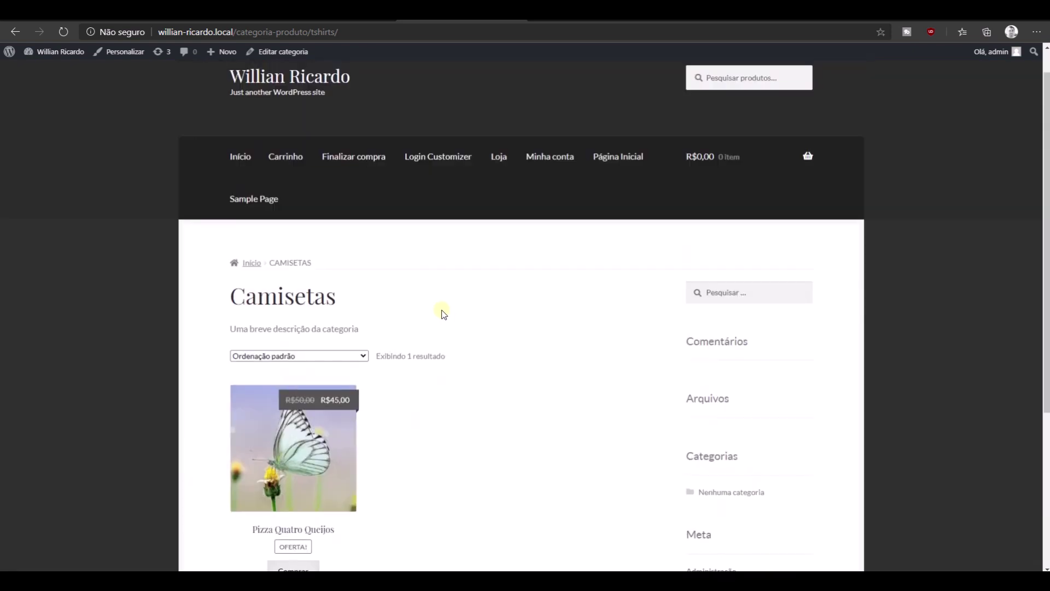
scroll(460, 281, down, 1)
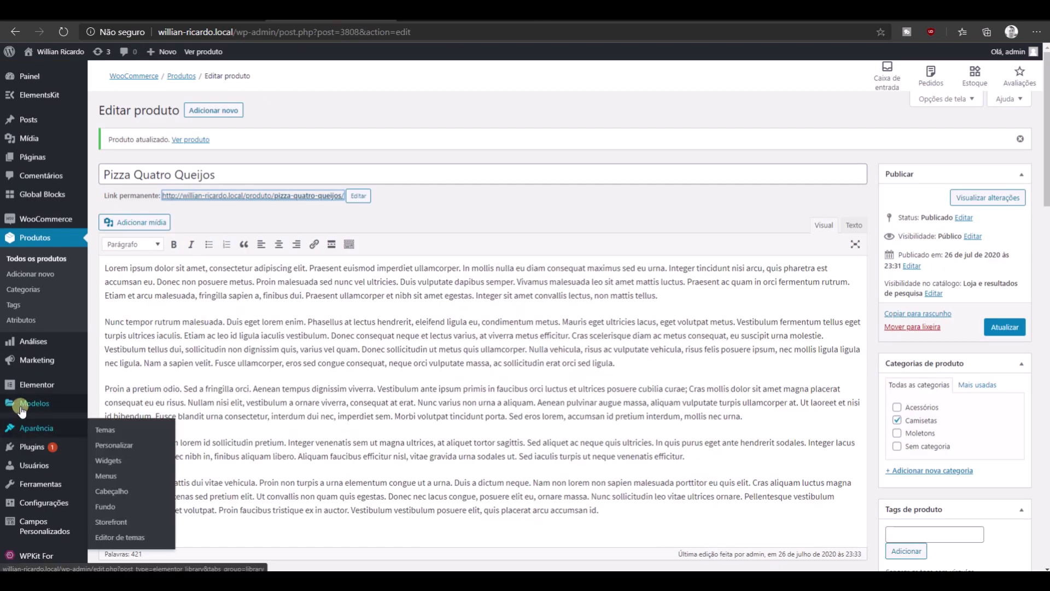
Create a Produto individual template named "Produto Single" in the Elementor theme builder.
mouse_move(22, 409)
click(123, 436)
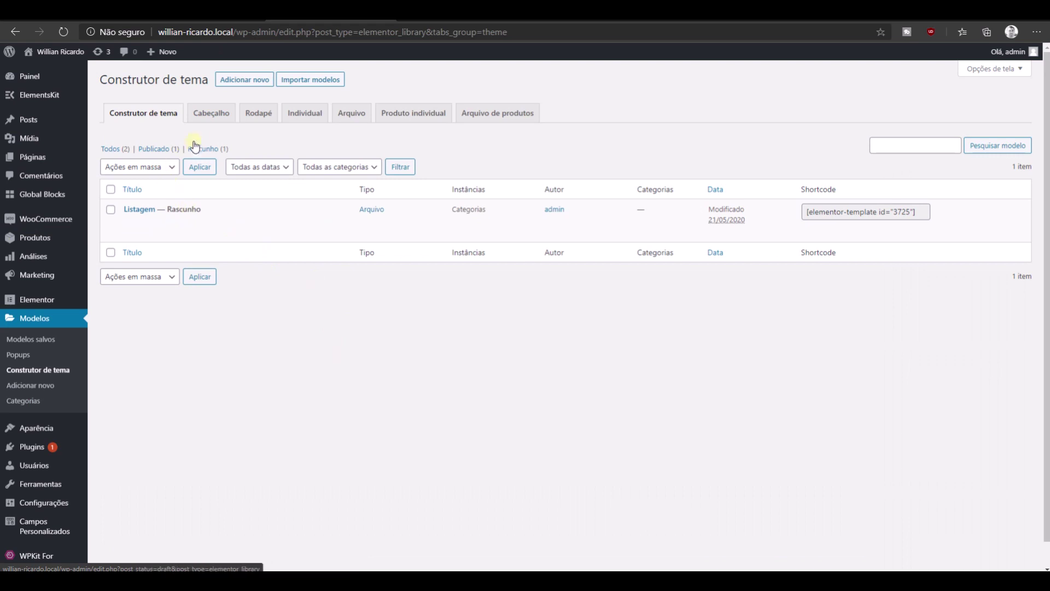
click(247, 81)
click(624, 309)
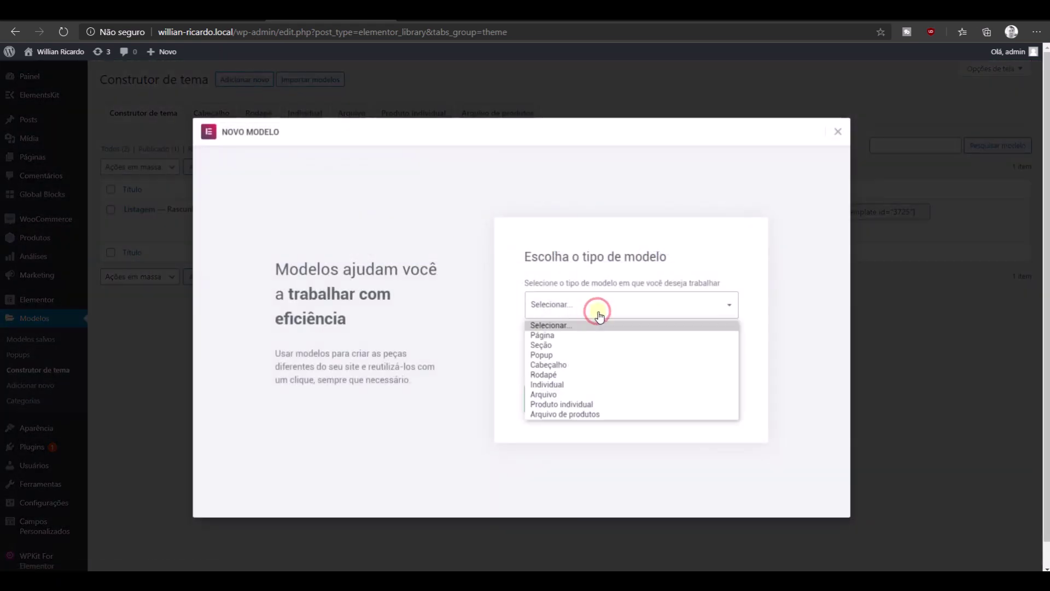
click(562, 405)
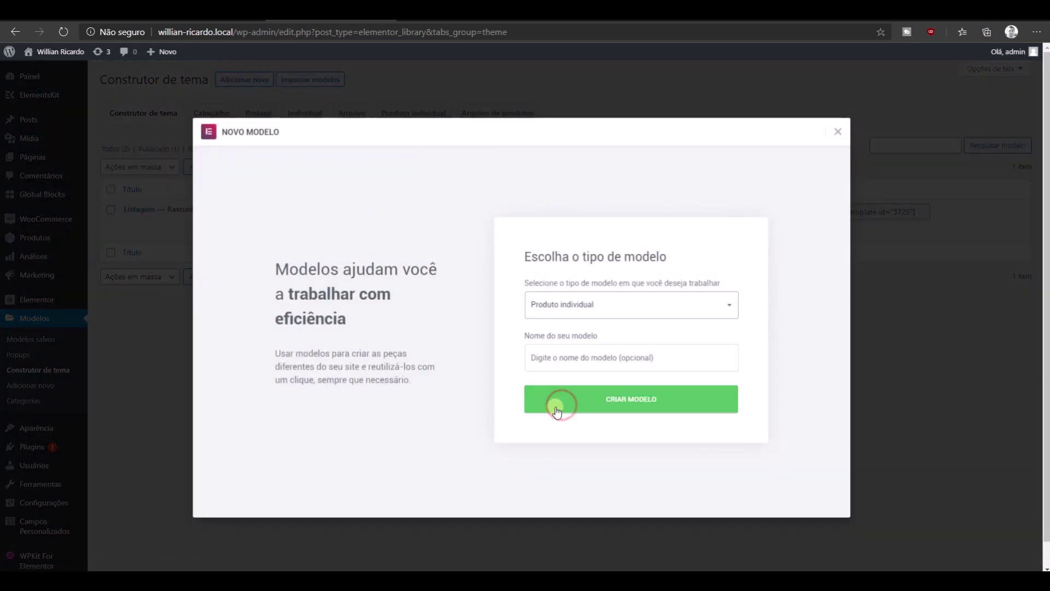
click(555, 357)
text(Produto Single)
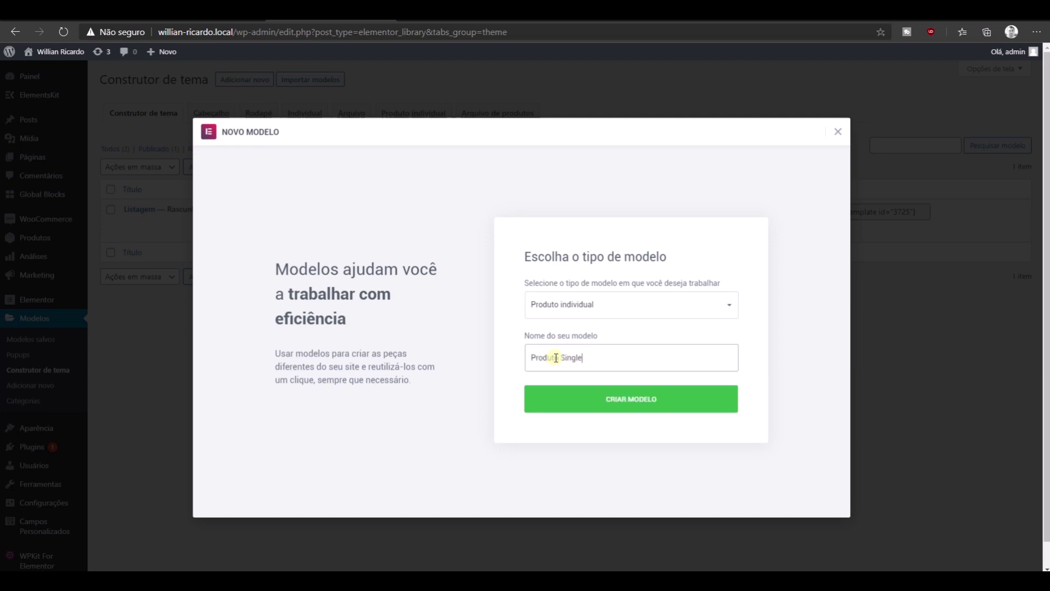
click(626, 408)
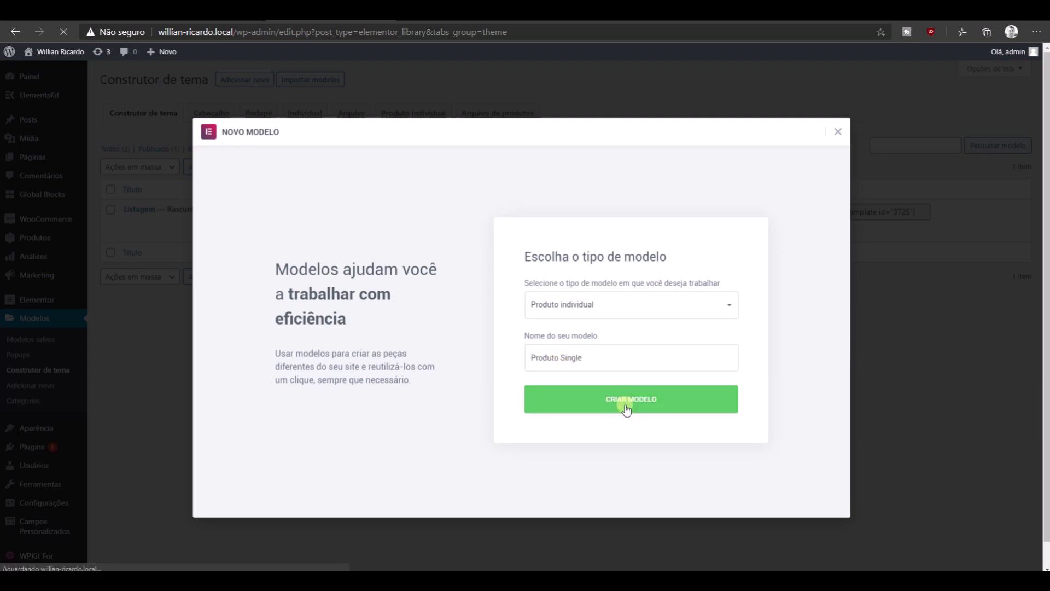
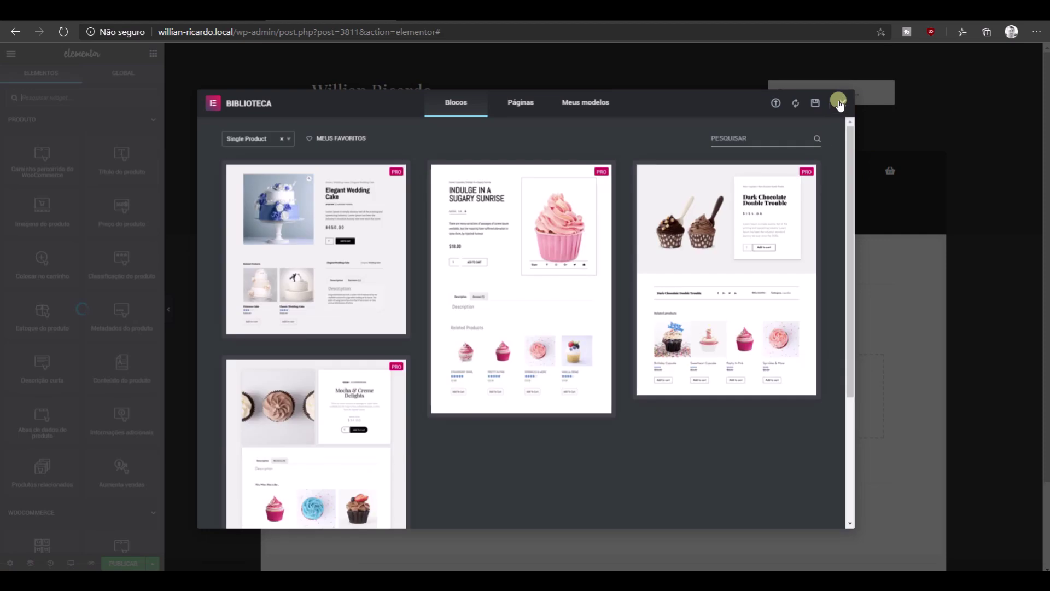
Dismiss the template library and add a two-column inner section to the blank product template.
click(842, 103)
scroll(497, 285, down, 2)
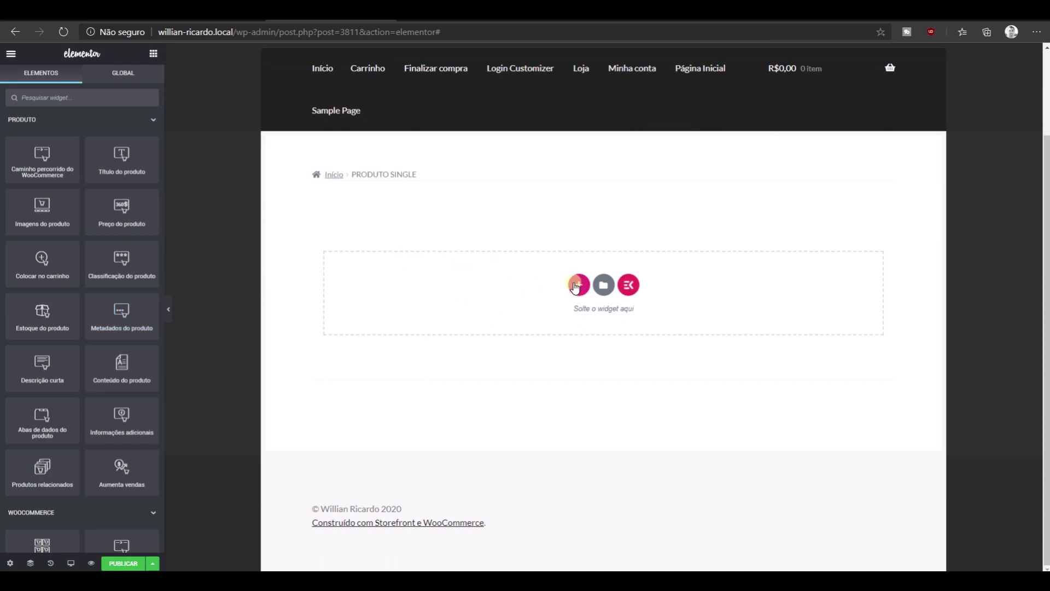
mouse_move(108, 167)
mouse_down()
mouse_move(457, 227)
mouse_move(457, 270)
mouse_move(117, 148)
mouse_up()
scroll(110, 215, down, 3)
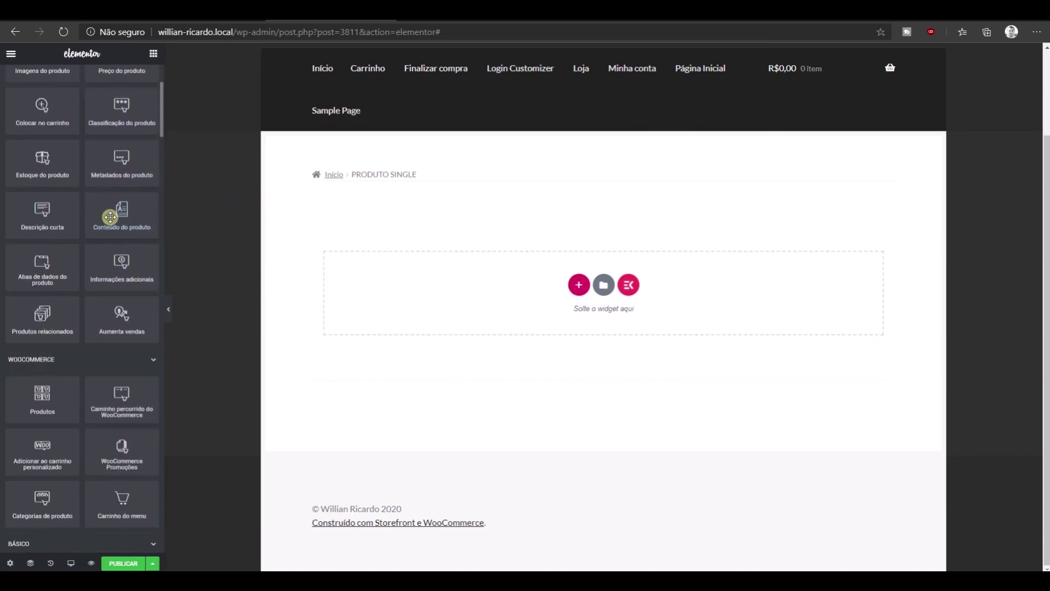
scroll(107, 222, down, 4)
scroll(98, 262, down, 1)
drag(39, 331, 568, 296)
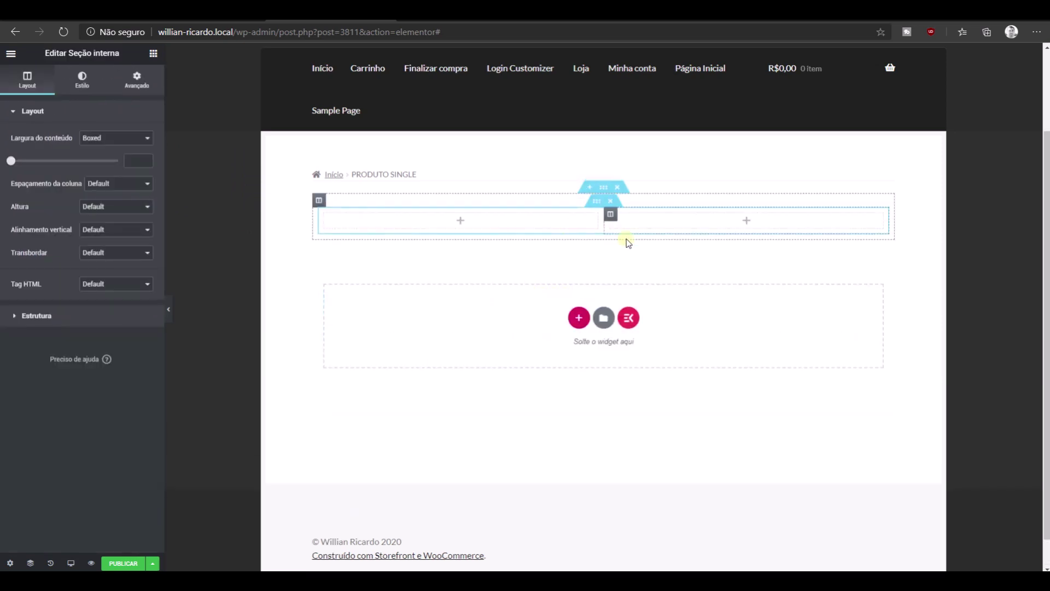
Add the Título do produto widget to the first column and place the Imagens do produto widget beneath it.
click(153, 53)
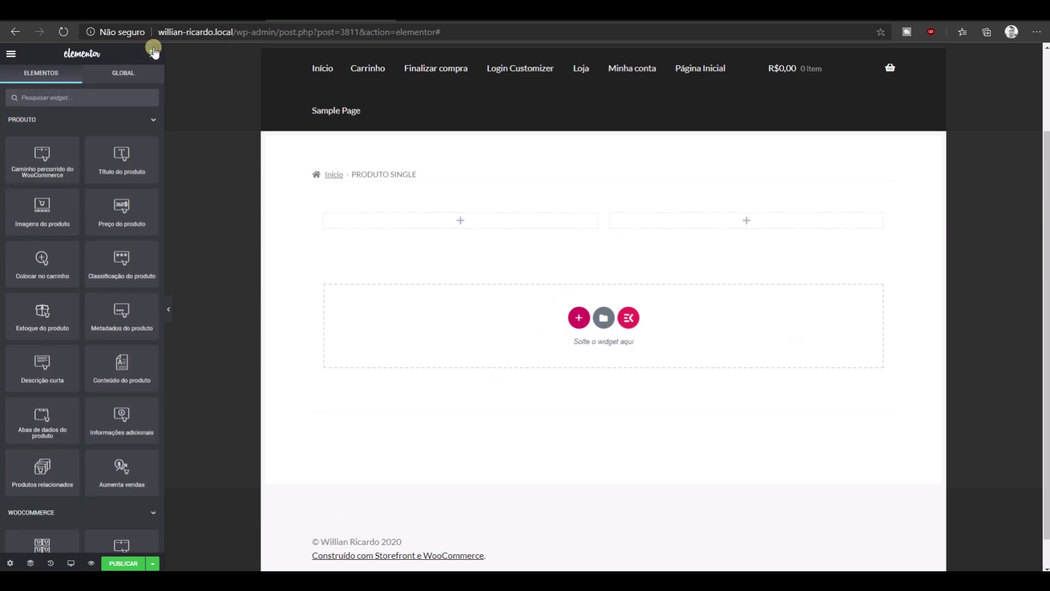
drag(121, 156, 421, 219)
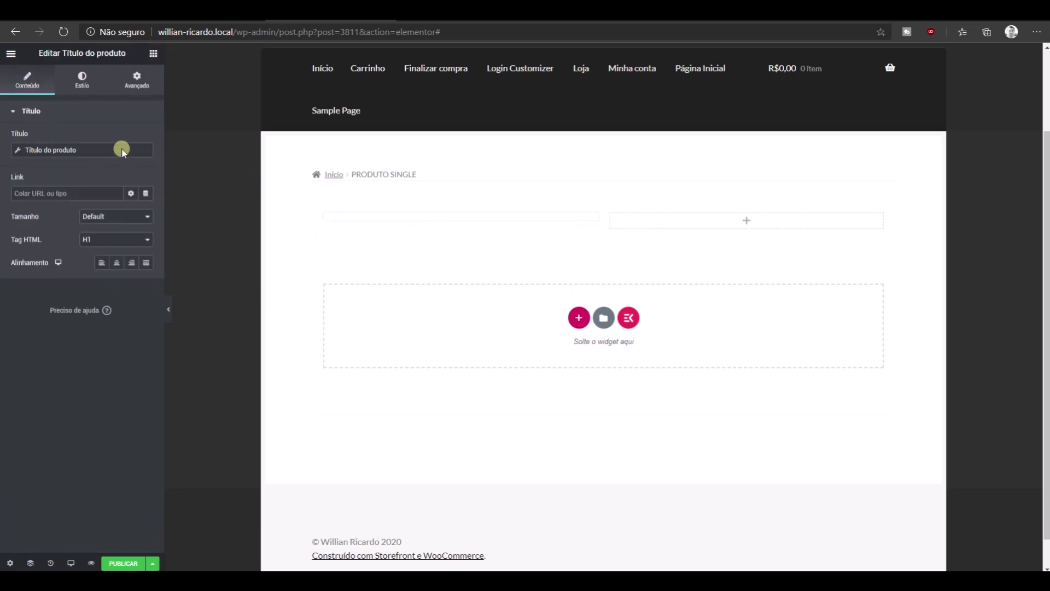
click(154, 53)
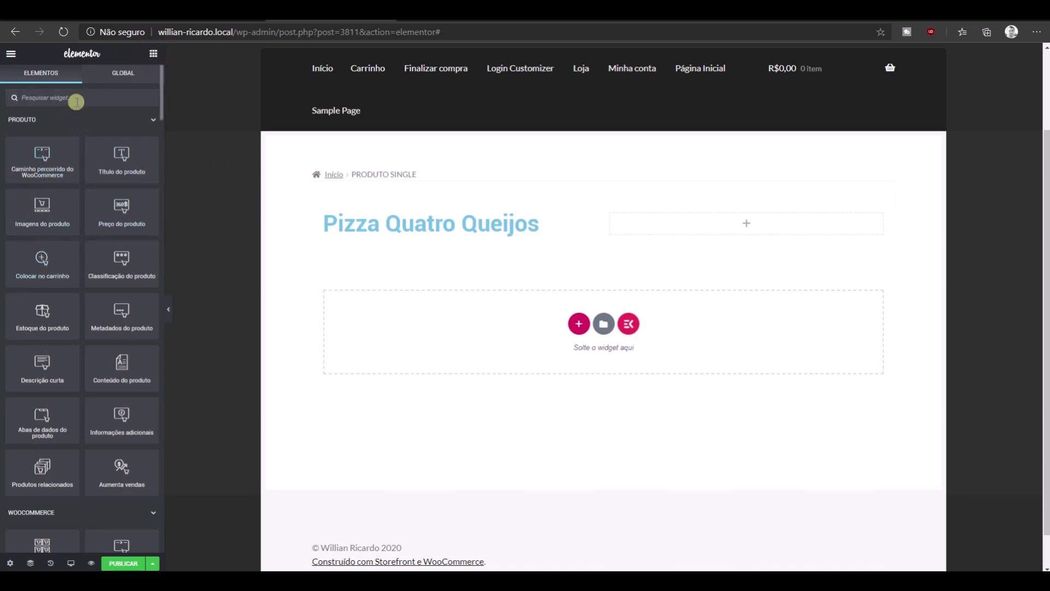
text(ima)
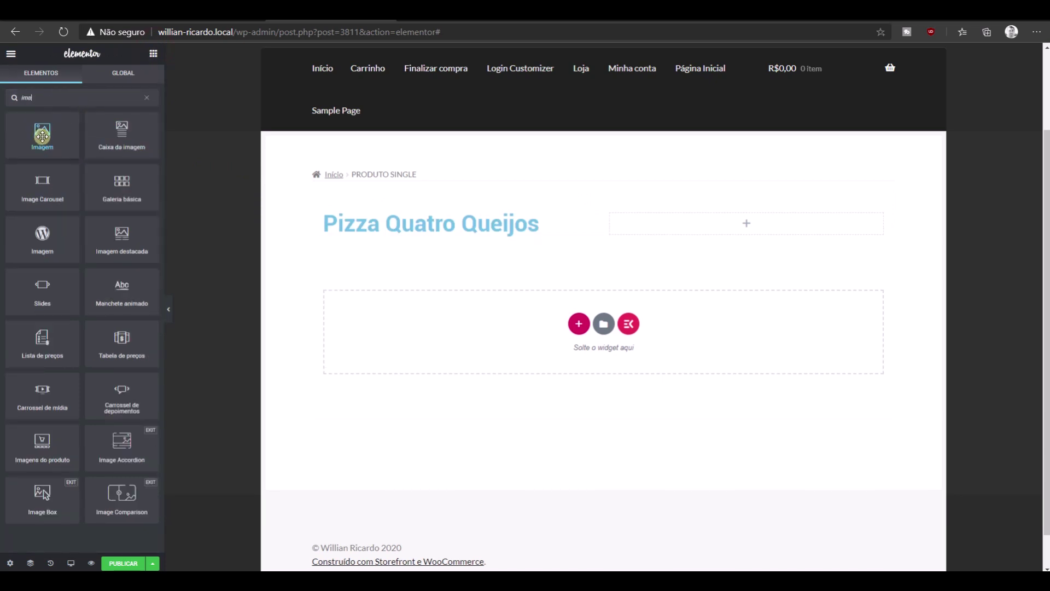
drag(36, 437, 409, 227)
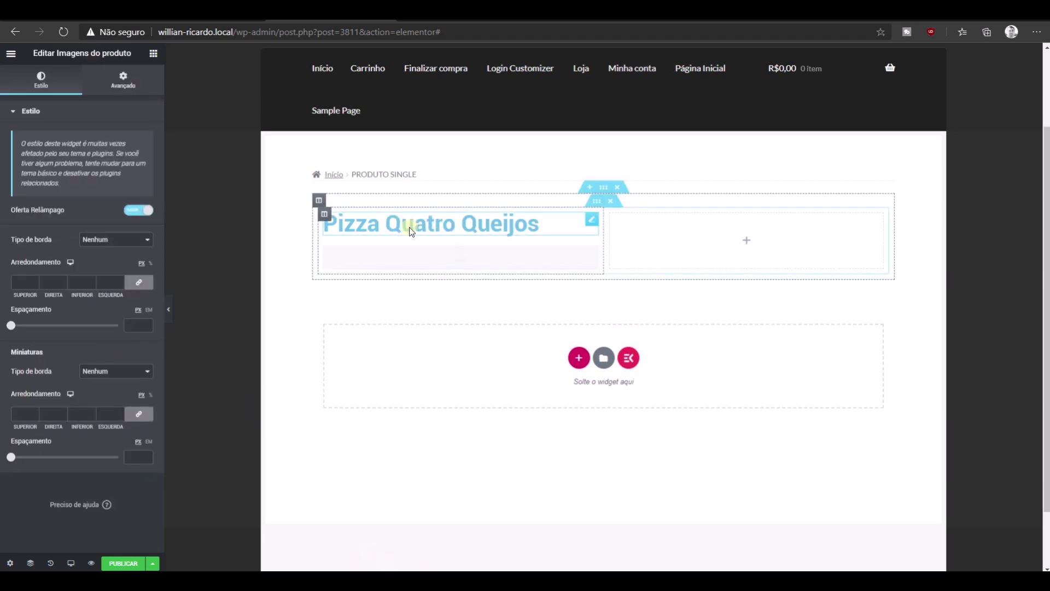
scroll(455, 414, down, 3)
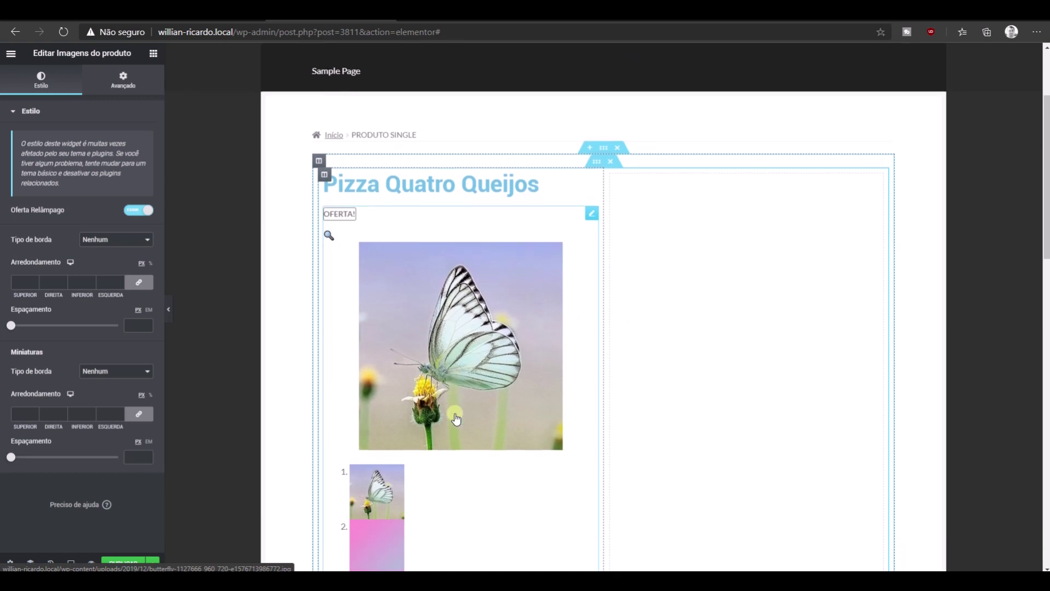
scroll(458, 370, up, 4)
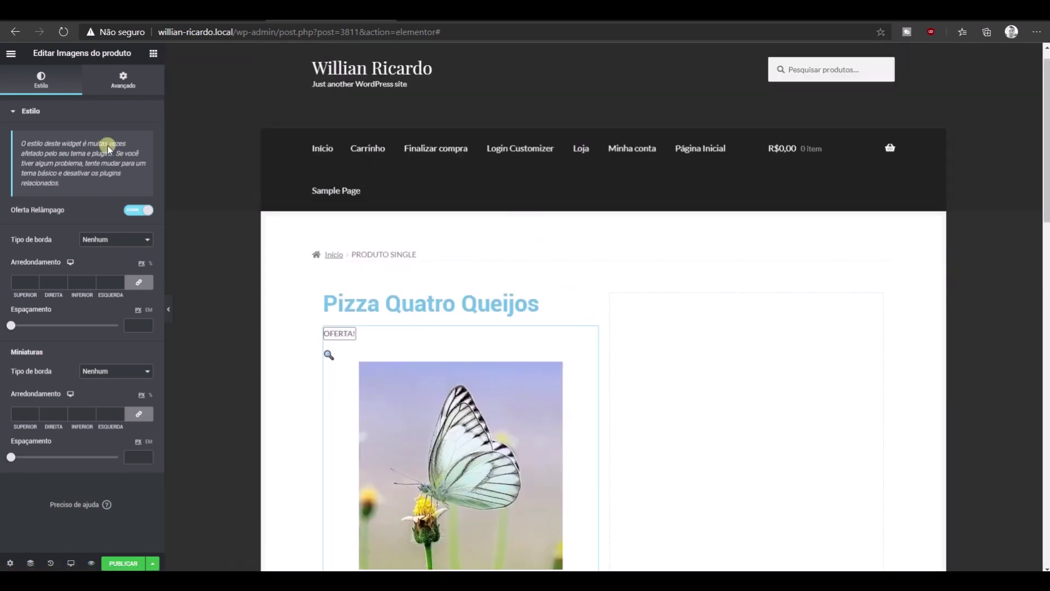
Add the Preço do produto widget to the second column with the Colocar no carrinho widget below it.
click(158, 55)
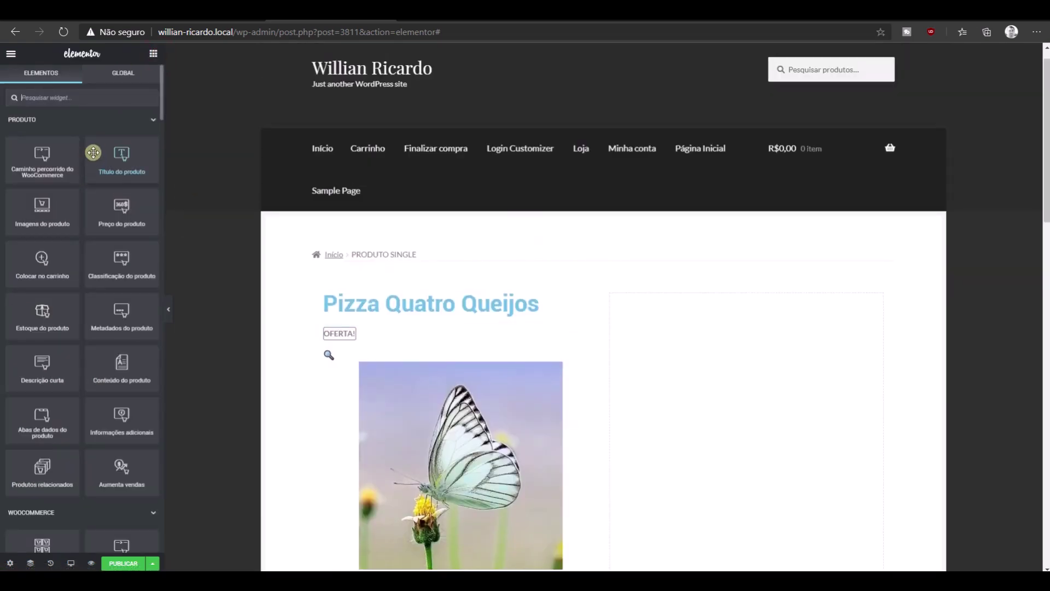
drag(110, 207, 622, 339)
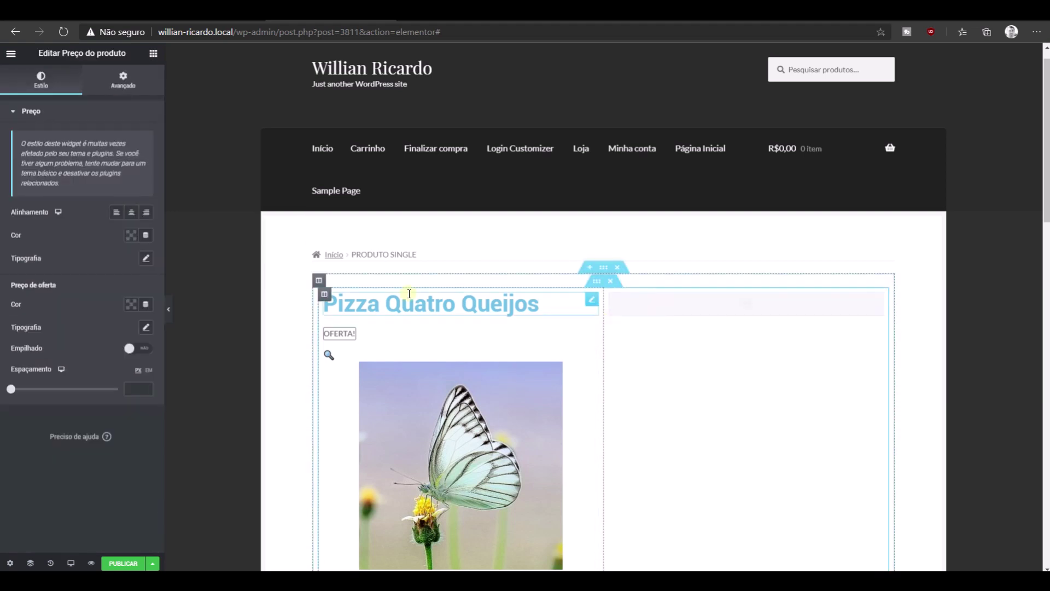
click(154, 53)
drag(43, 260, 701, 313)
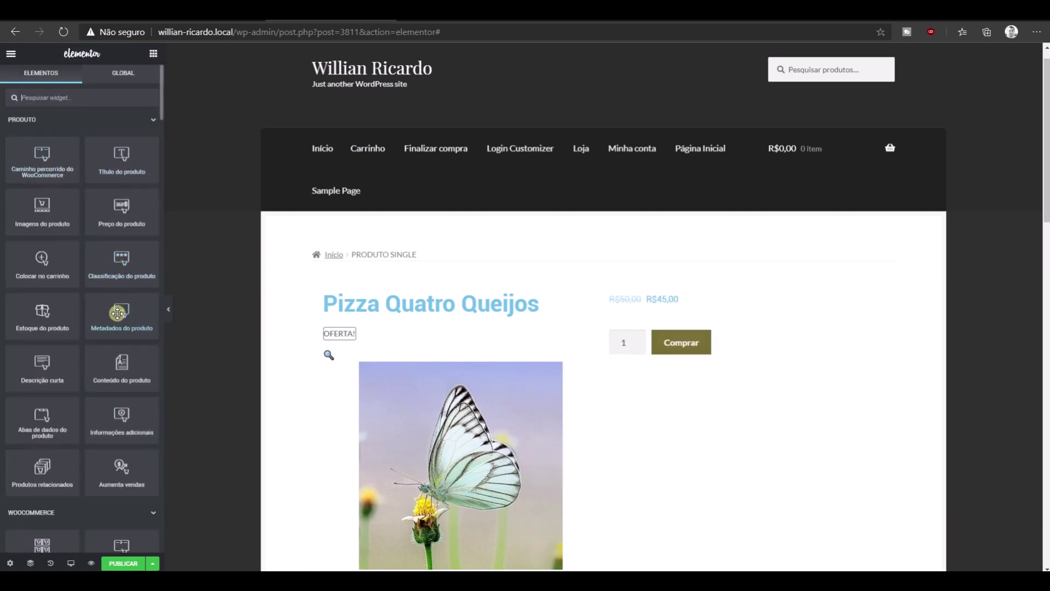
Add the Conteúdo do produto and Abas de dados do produto widgets to the second column, moving the data tabs below the other widgets.
drag(120, 363, 668, 300)
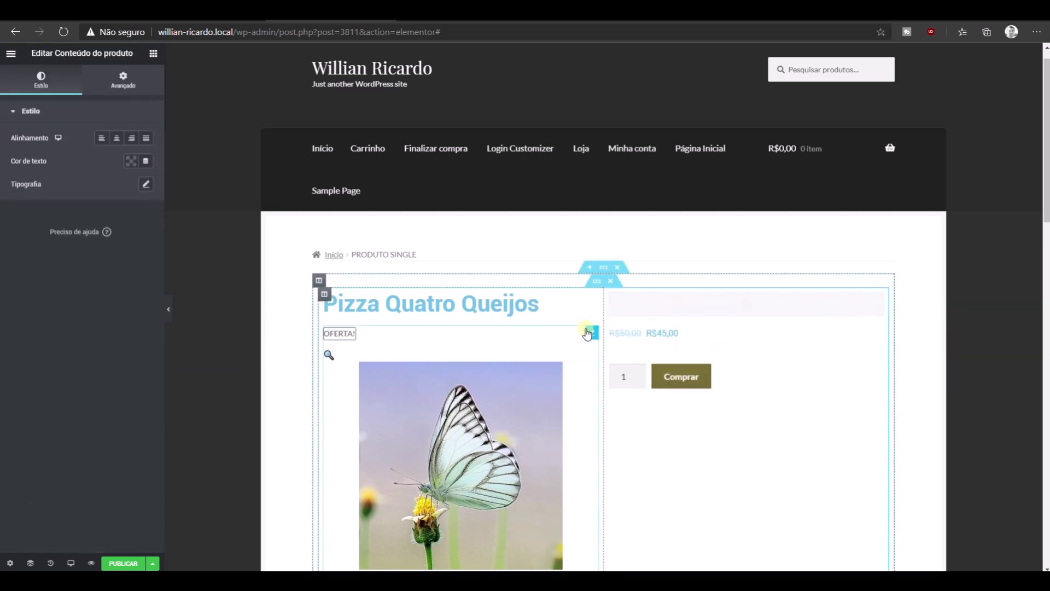
click(153, 53)
drag(44, 419, 765, 438)
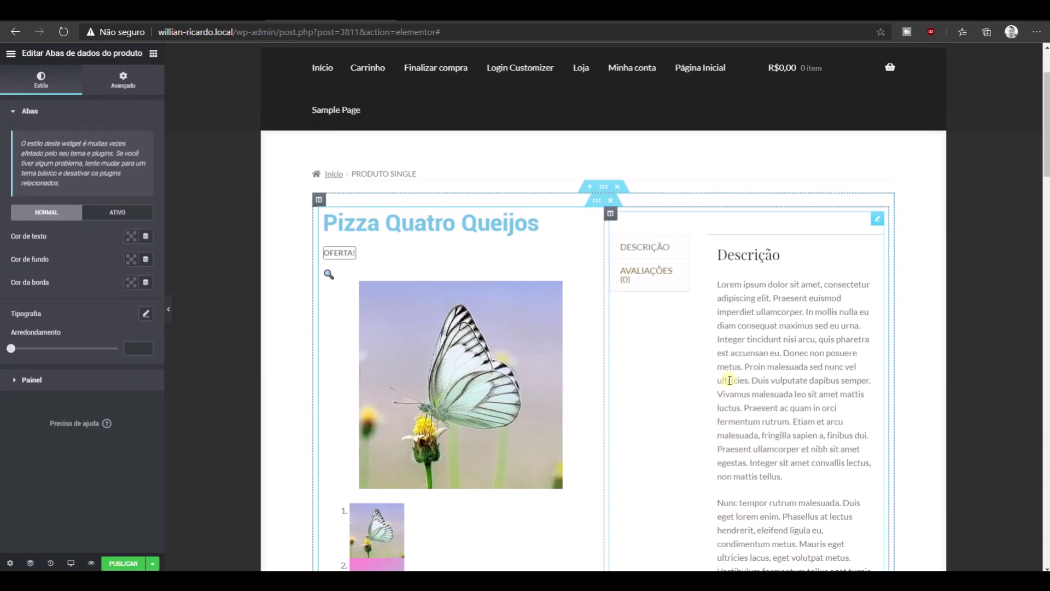
drag(878, 219, 730, 247)
Review the second column's long text and delete the Conteúdo do produto widget from it.
scroll(803, 318, down, 17)
scroll(771, 286, up, 4)
scroll(765, 246, down, 9)
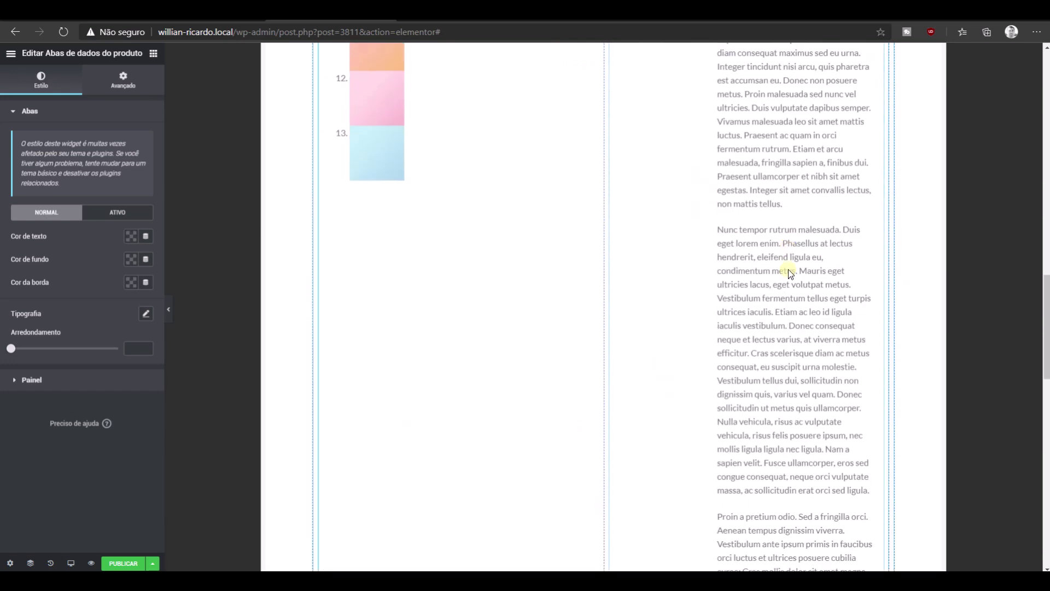
scroll(789, 269, up, 12)
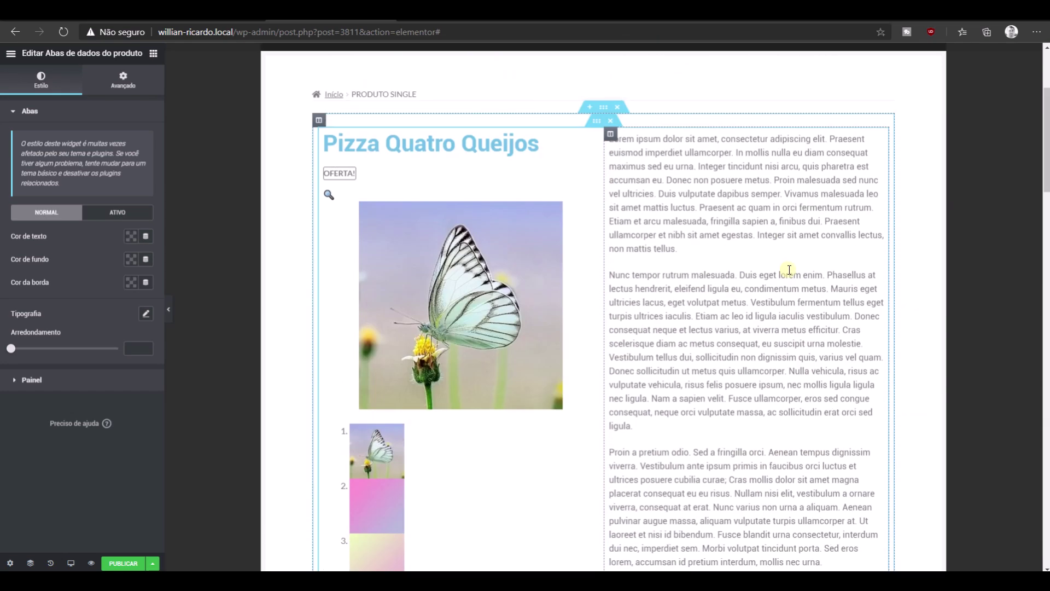
scroll(785, 268, down, 3)
scroll(786, 266, up, 3)
scroll(786, 265, down, 8)
scroll(786, 263, up, 13)
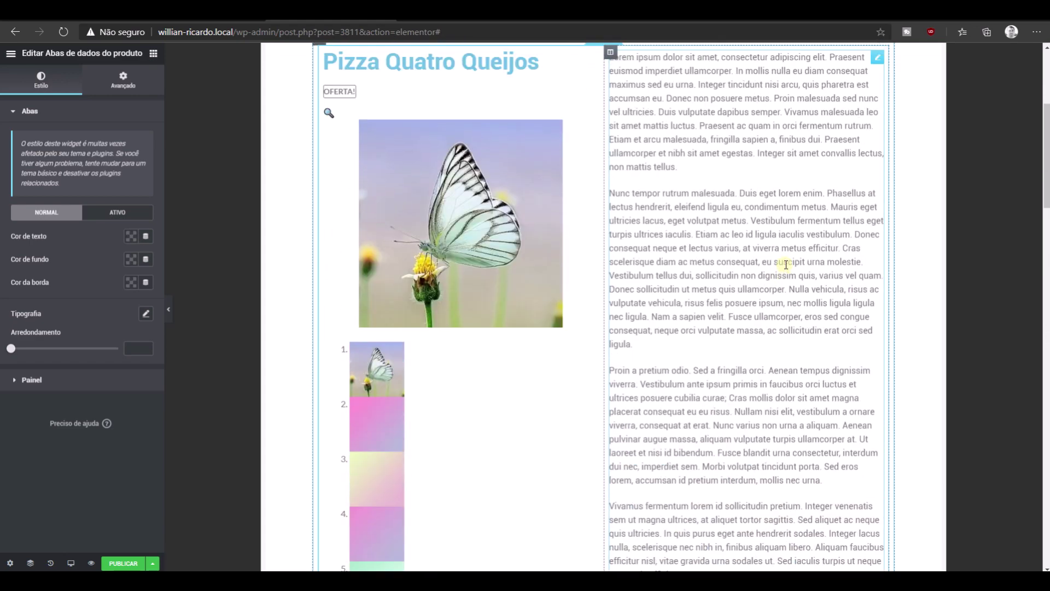
right_click(873, 309)
click(952, 476)
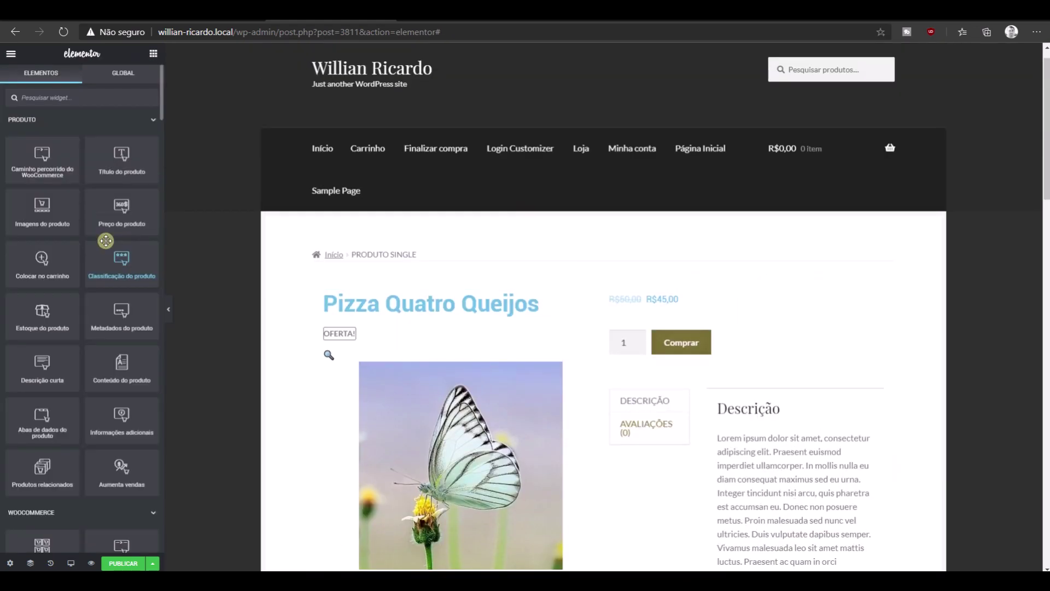
Add Informações adicionais between the purchase button and the data tabs, and Descrição curta between the price and the purchase button.
drag(127, 423, 735, 361)
click(153, 57)
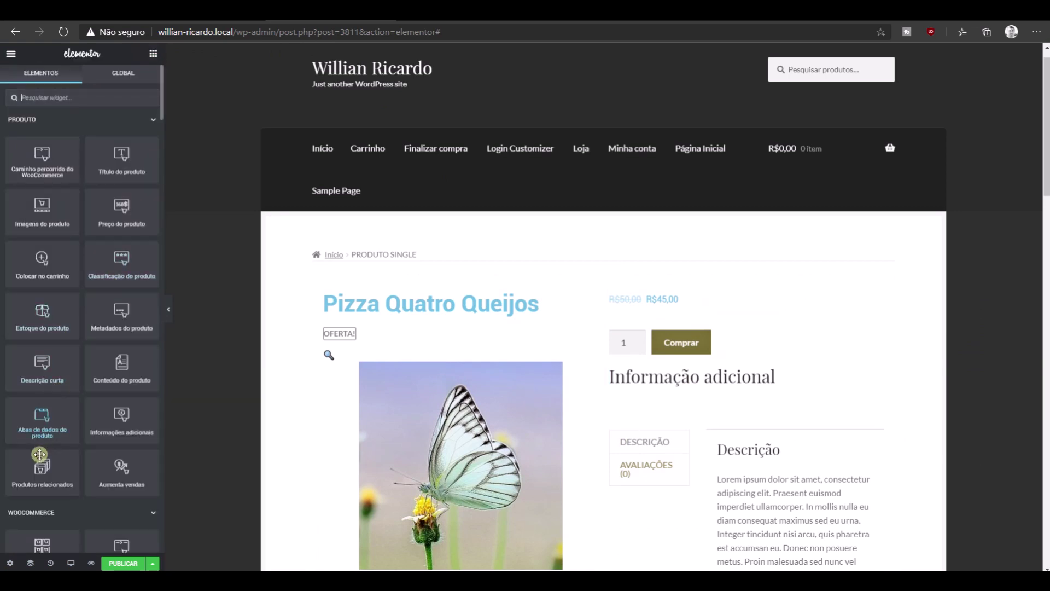
drag(39, 373, 718, 357)
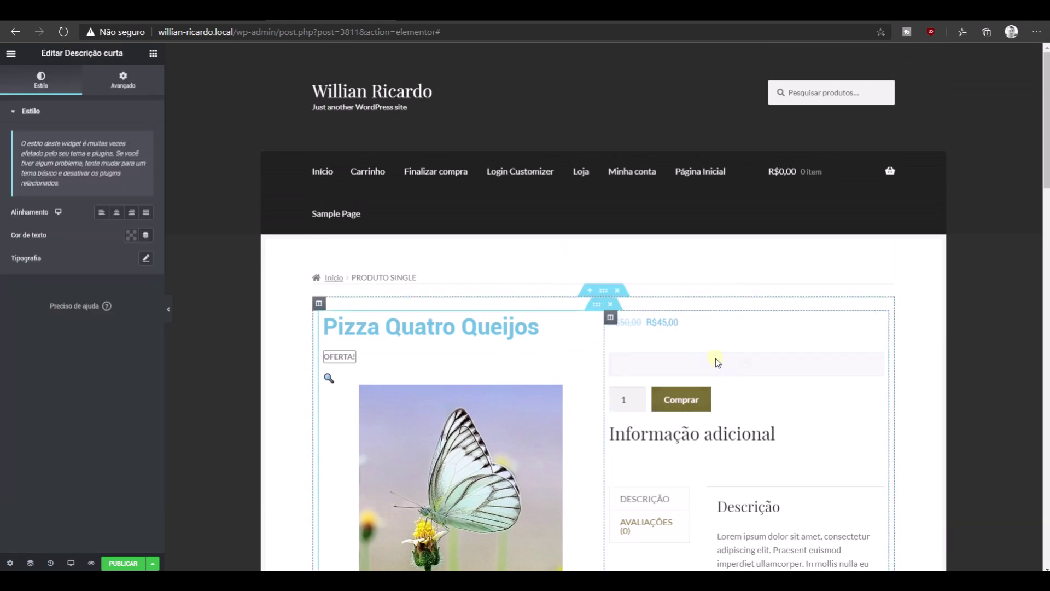
scroll(678, 384, down, 7)
scroll(651, 356, up, 4)
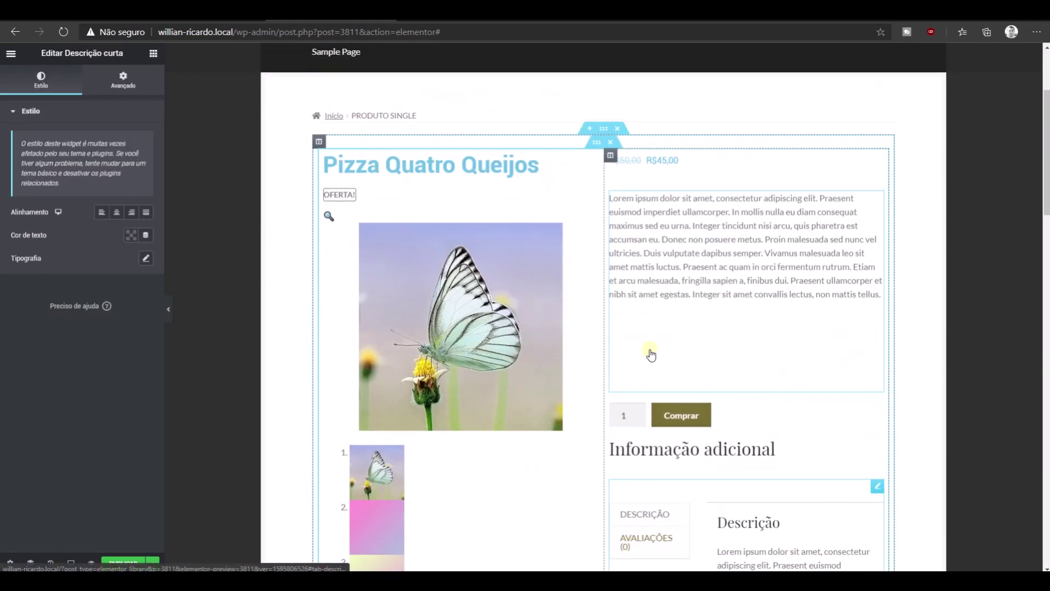
click(152, 56)
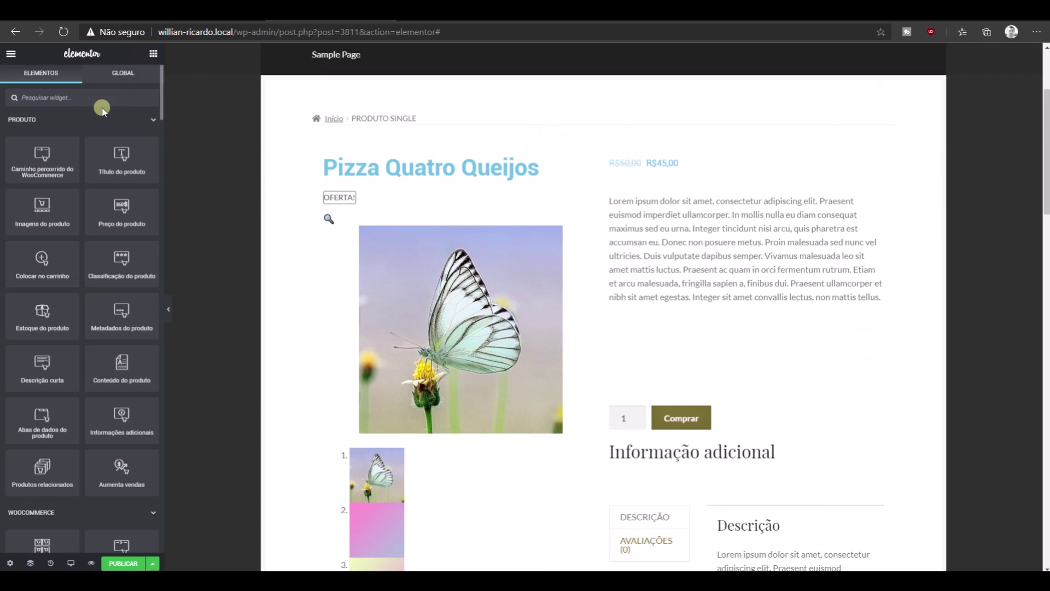
drag(120, 158, 727, 201)
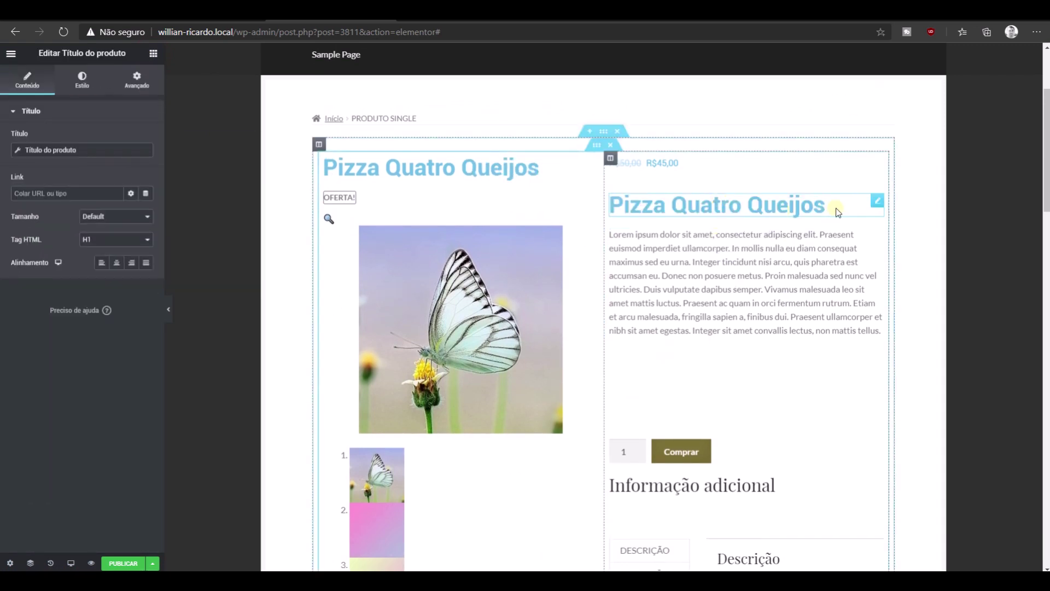
drag(879, 199, 722, 432)
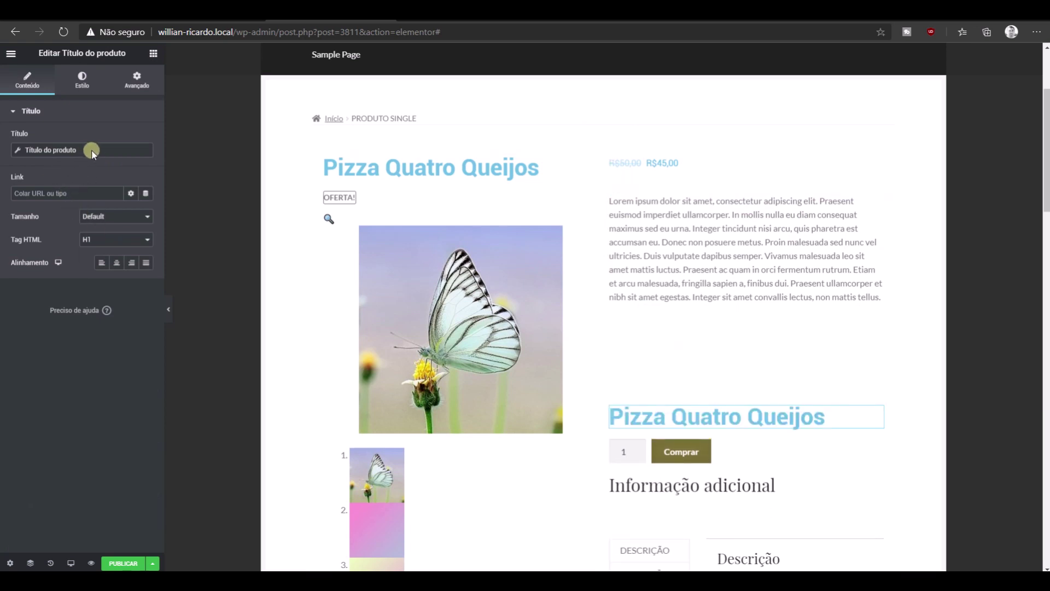
key(Delete)
Find the generic Título widget and add it between the short description and the purchase button.
click(153, 53)
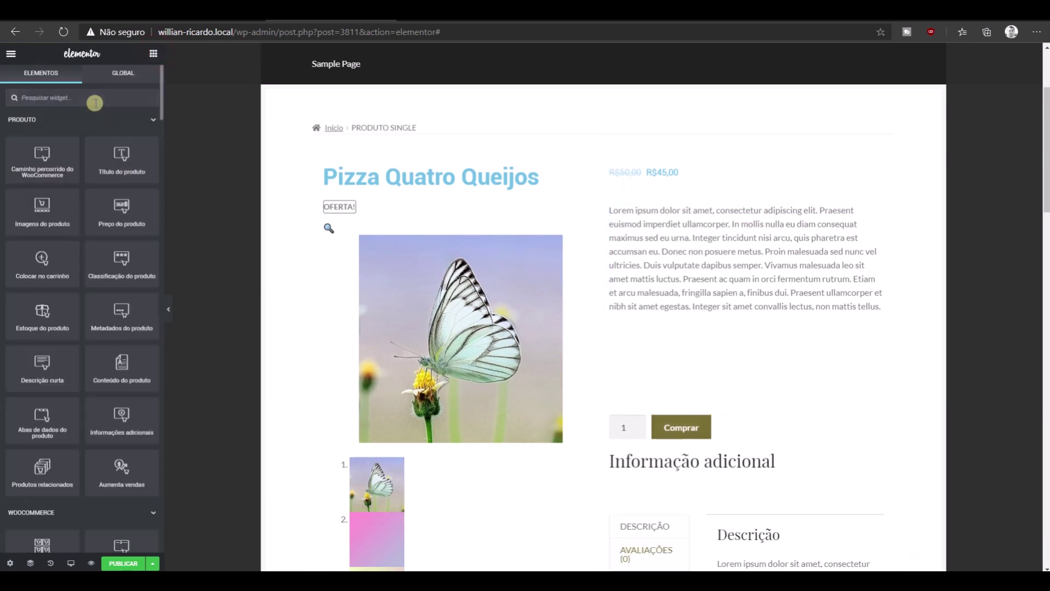
text(titu)
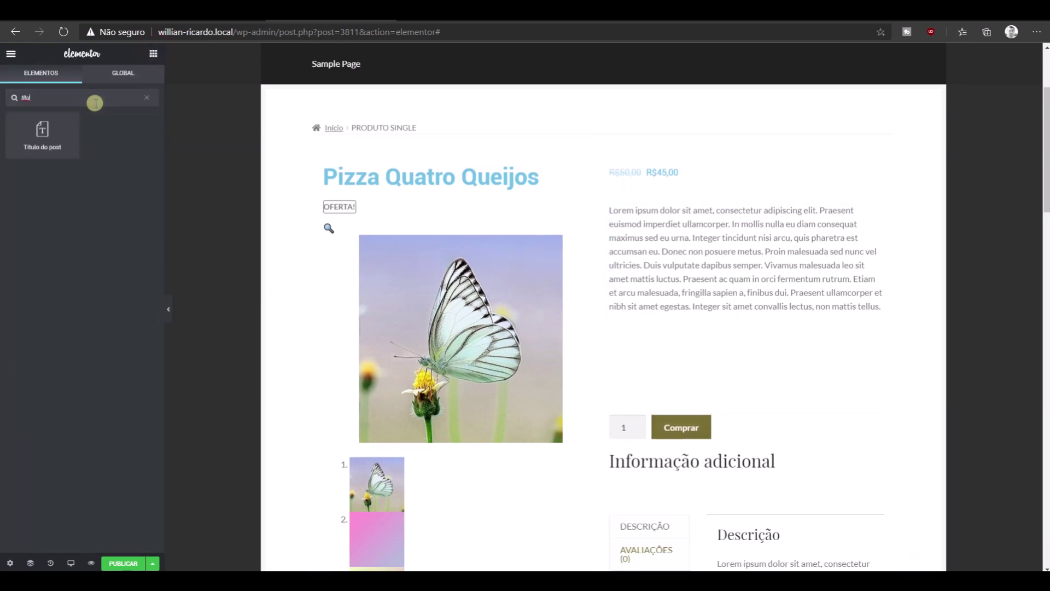
key(BackSpace)
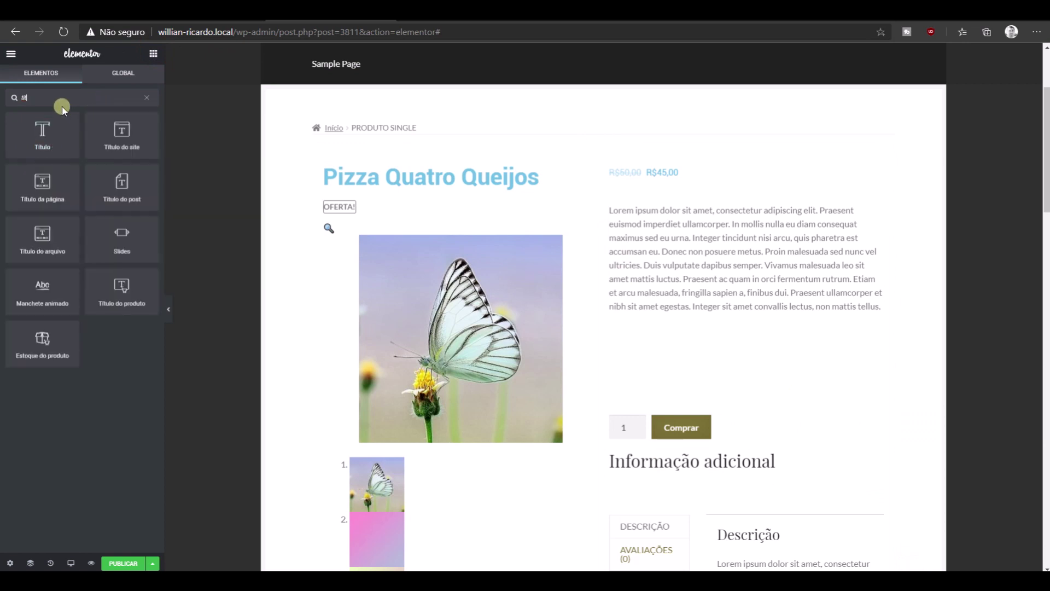
drag(46, 134, 704, 350)
Link the new heading's text to the ACF Campo dynamic tag with Referência as its key.
click(146, 152)
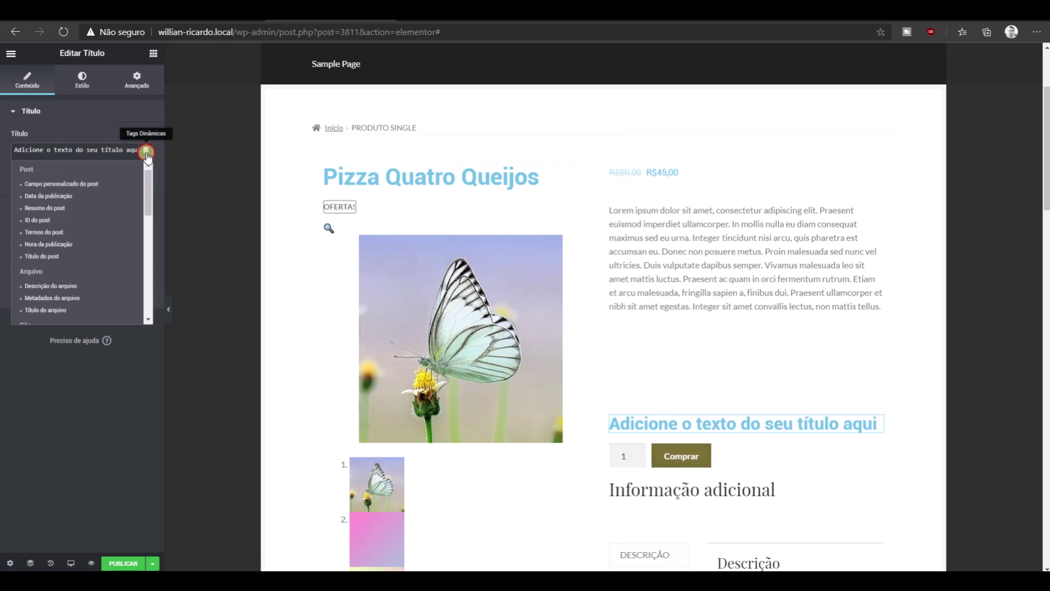
scroll(131, 251, down, 5)
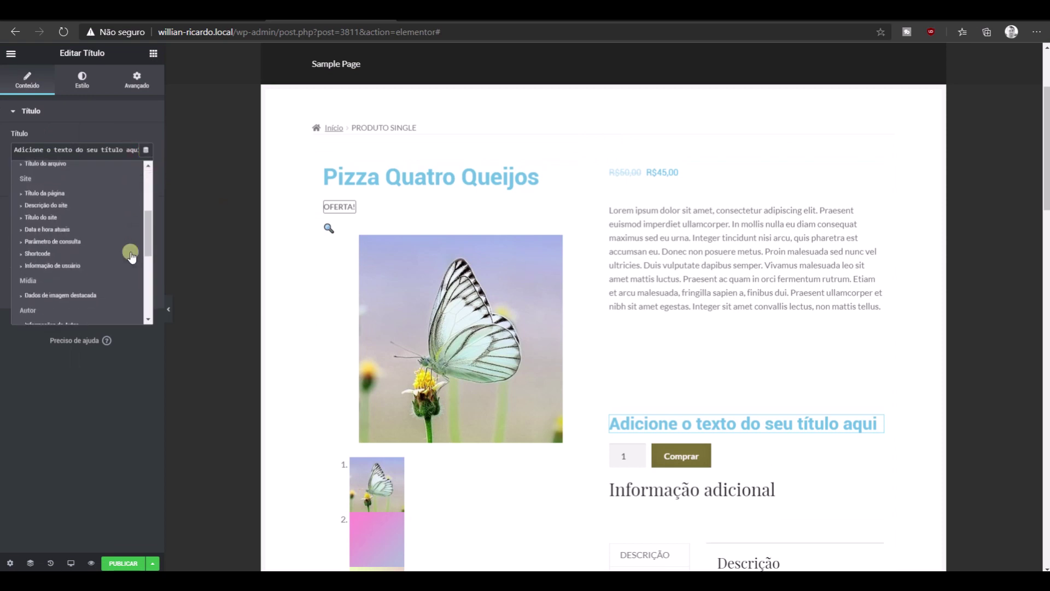
scroll(132, 254, down, 3)
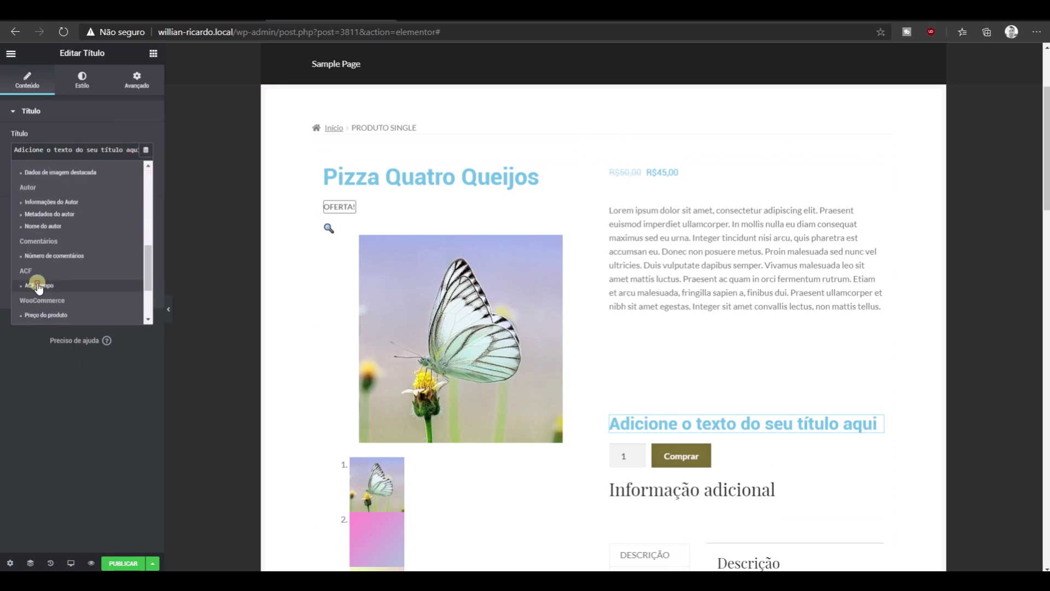
click(37, 280)
click(29, 158)
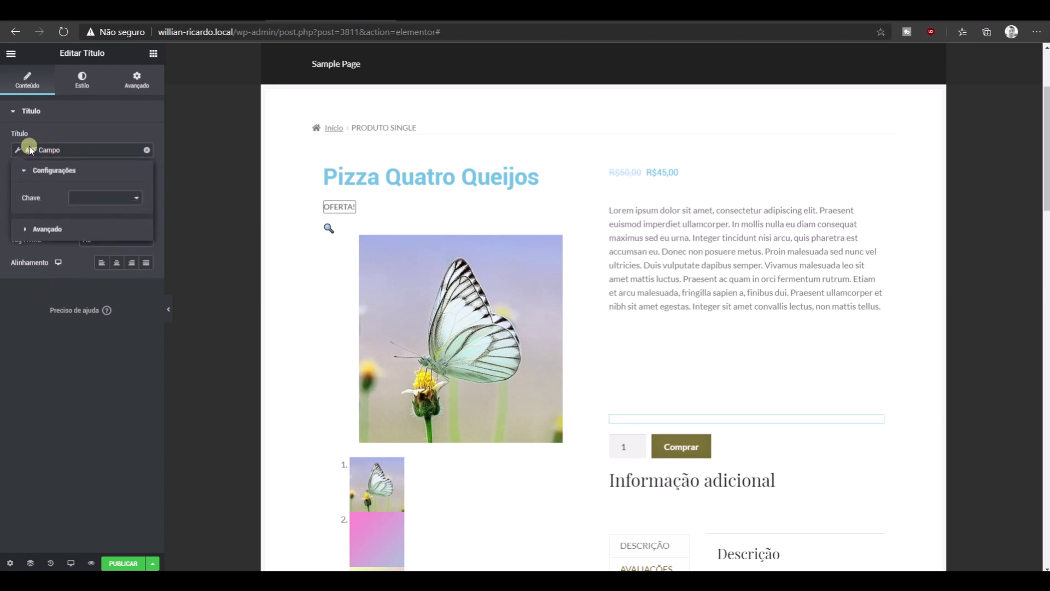
click(118, 197)
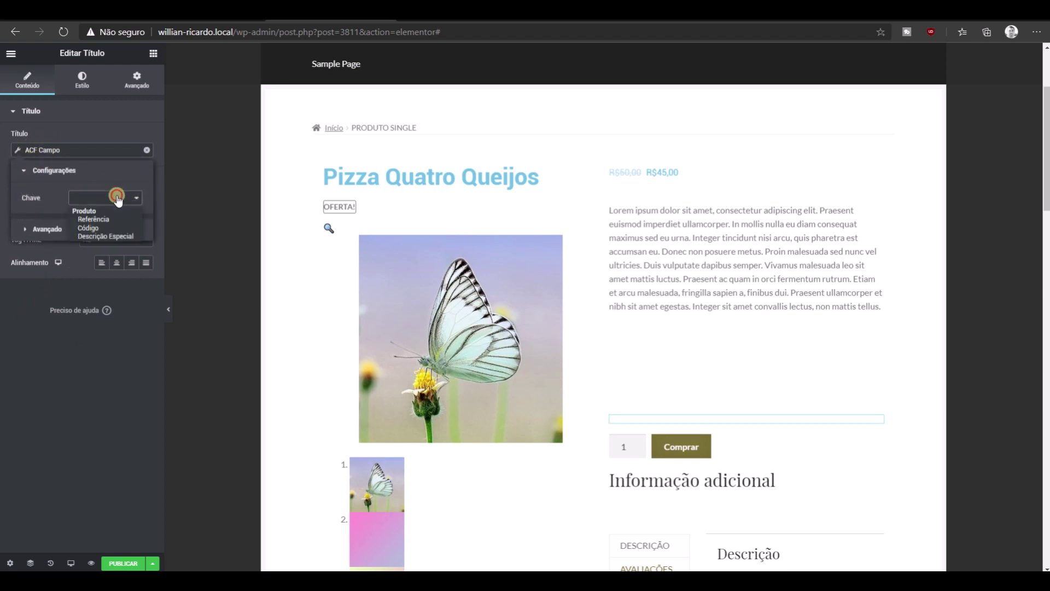
click(105, 219)
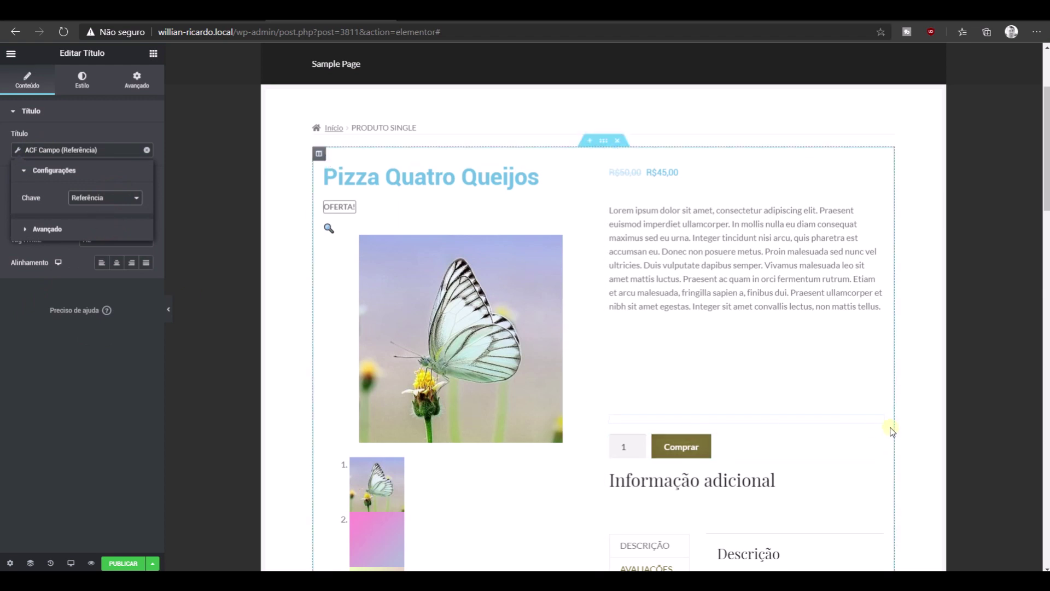
Duplicate the Referência heading and set the copy's ACF field key to Código.
right_click(877, 426)
click(902, 432)
click(43, 153)
click(83, 197)
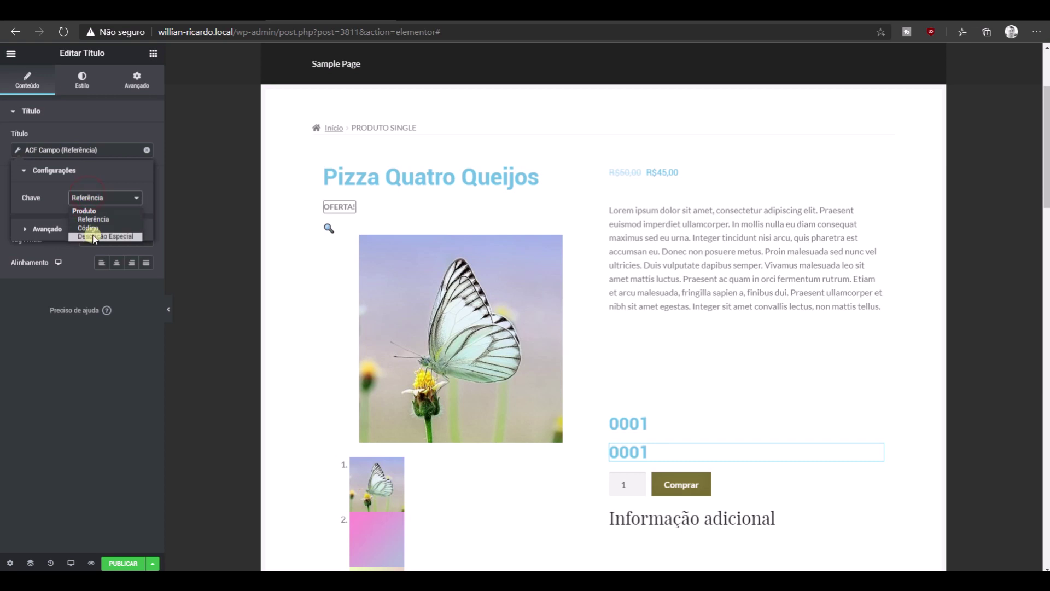
click(83, 228)
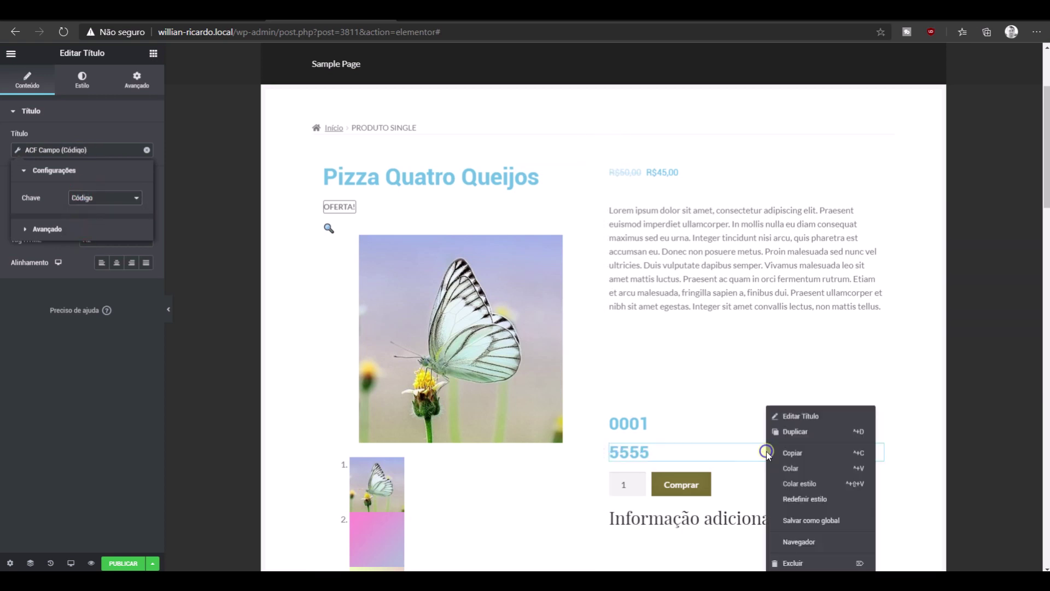
Duplicate the Código heading and set the copy's ACF field key to Descrição Especial.
click(796, 431)
click(62, 150)
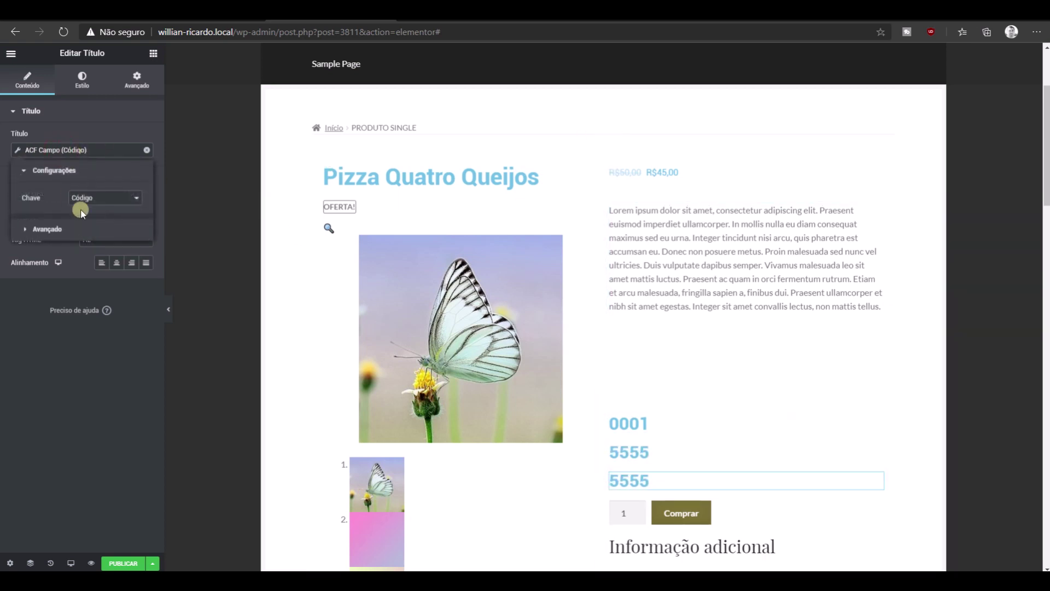
click(83, 198)
click(101, 236)
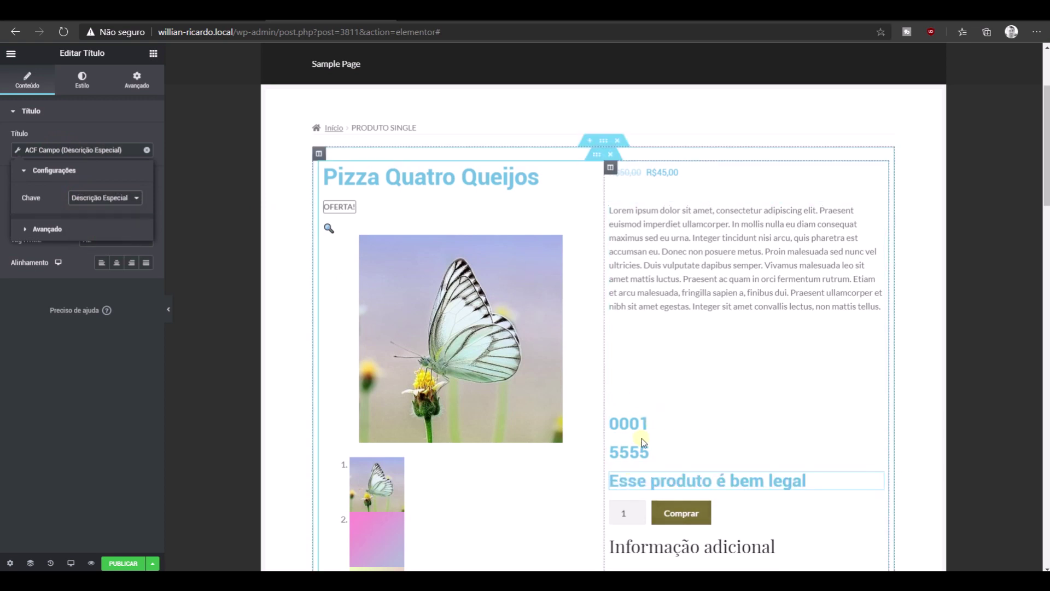
Set the text before the Descrição Especial heading's ACF value to "Descrição :".
click(117, 229)
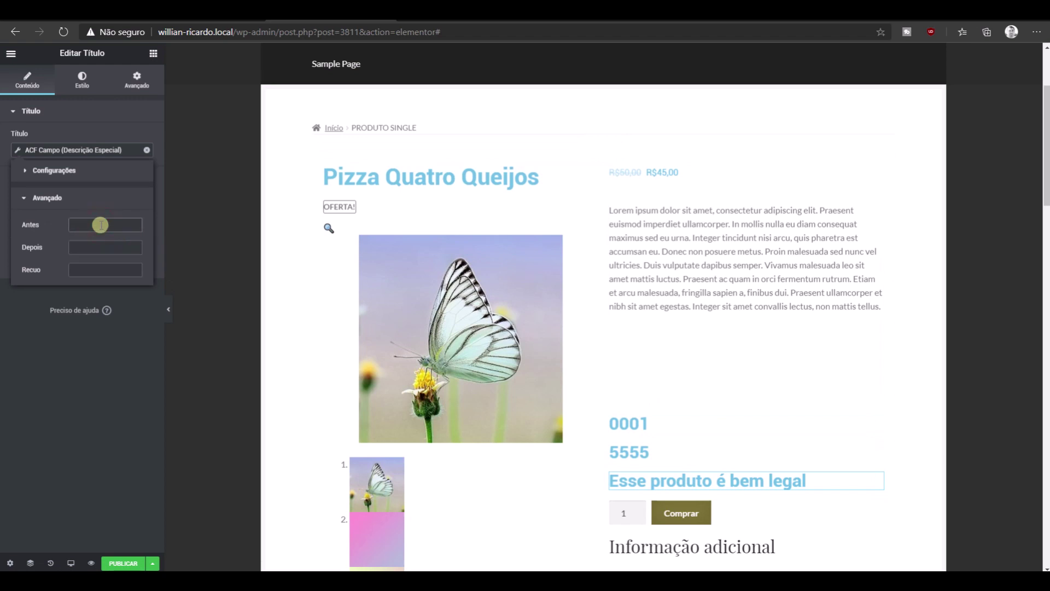
text(DescriçÃo)
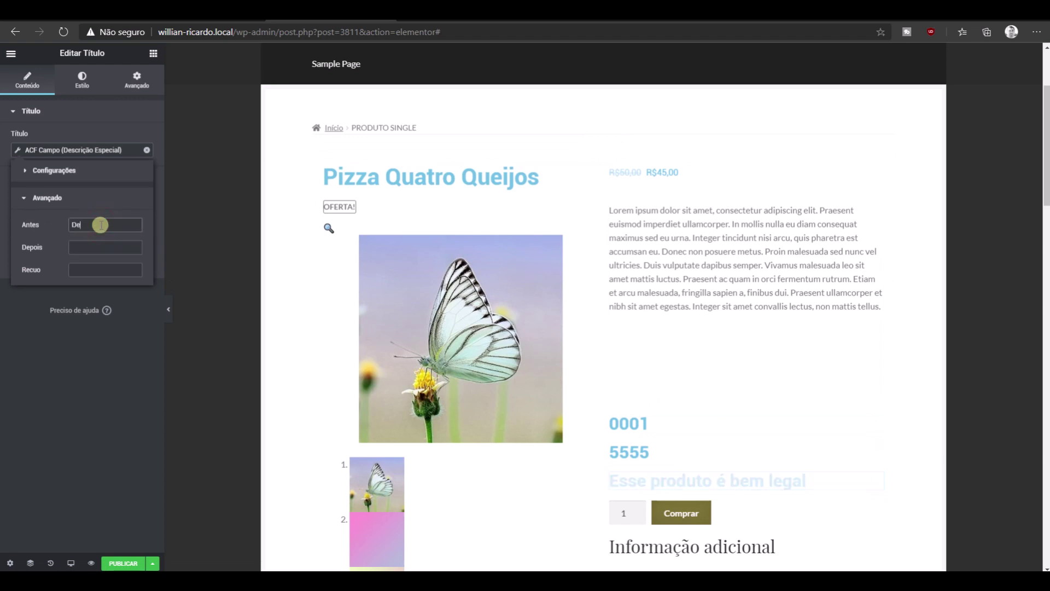
right_click(84, 224)
click(116, 237)
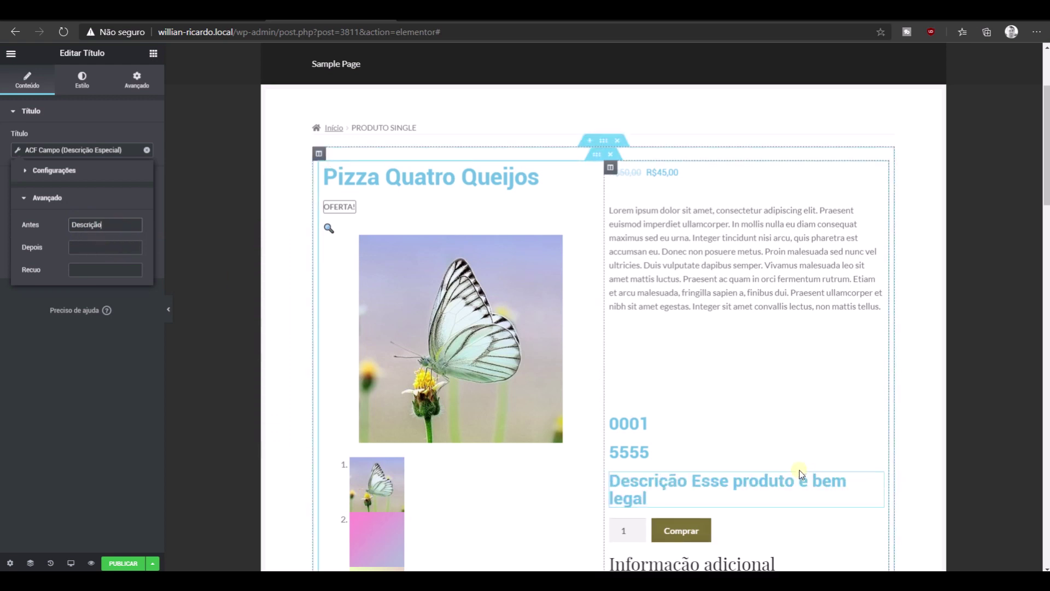
click(124, 225)
text(:)
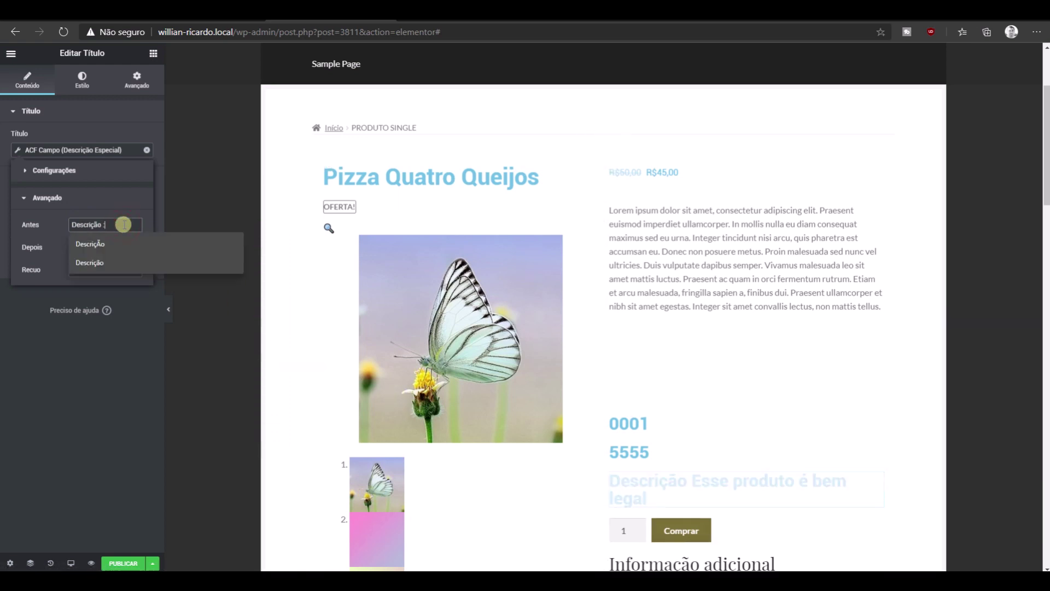
Set the text before the Referência heading's ACF value to "Referência:".
click(632, 422)
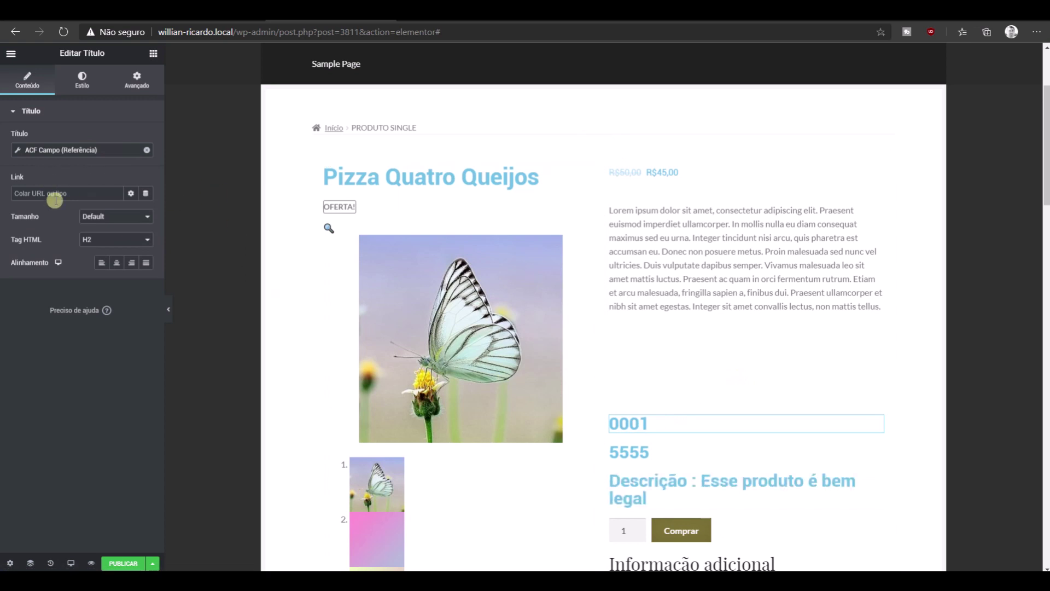
click(45, 156)
click(61, 227)
click(90, 223)
text(Refer6encia:)
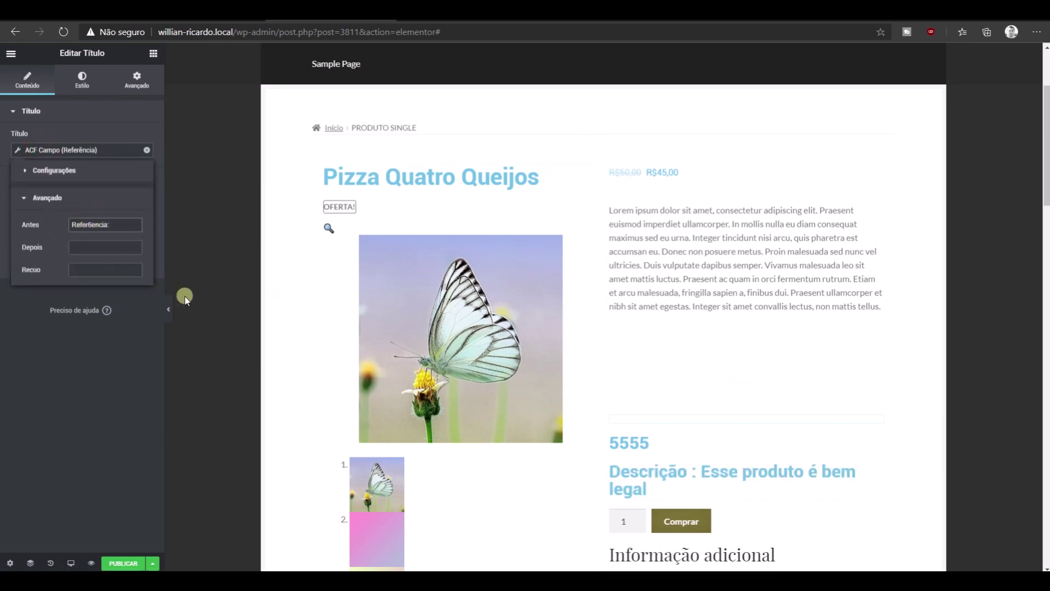
key(BackSpace)
text(ê)
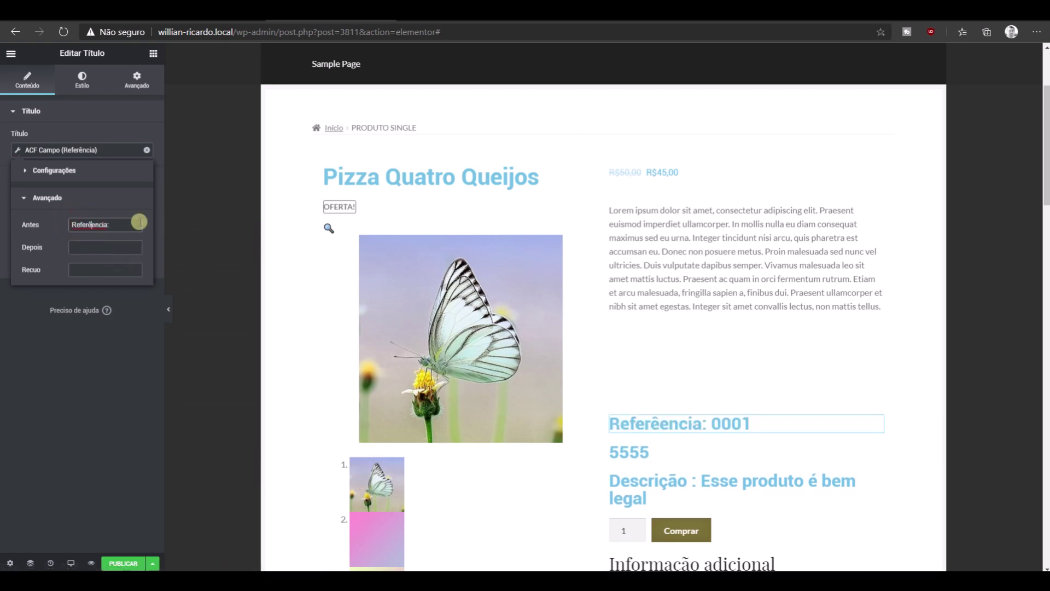
Set the text before the Código heading's ACF value to "Código:".
click(629, 442)
click(53, 149)
click(86, 209)
click(45, 191)
click(47, 228)
click(81, 247)
click(87, 239)
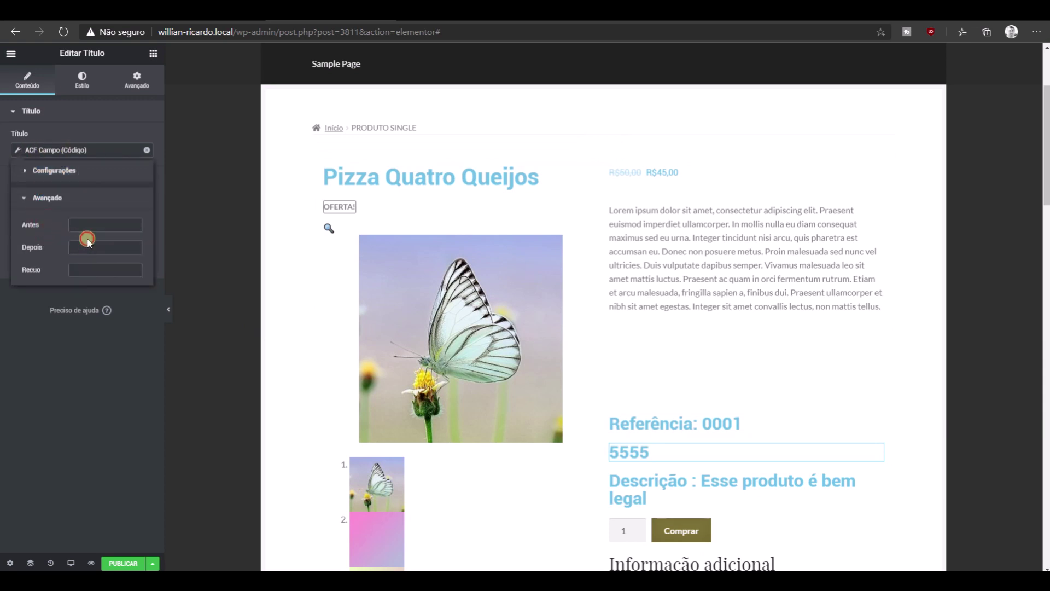
text(C)
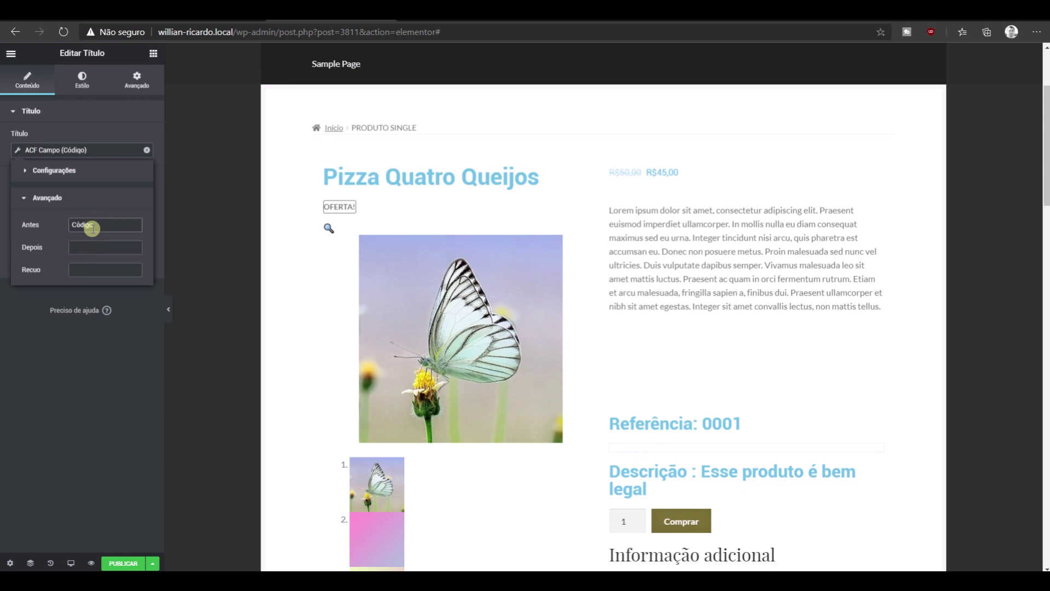
text(ódigo:)
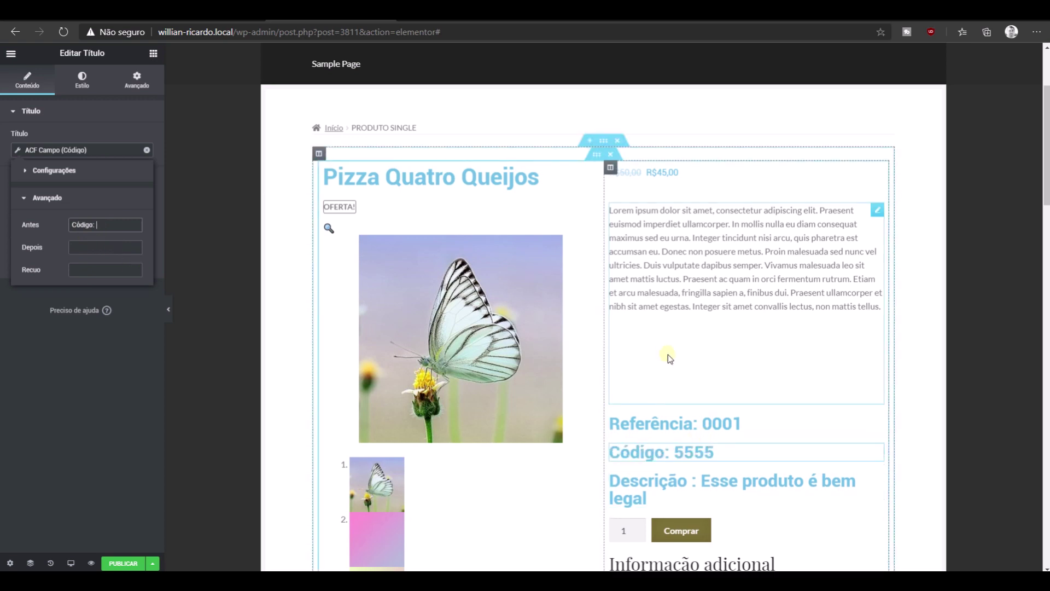
Change the Código heading's text colour to black.
scroll(653, 399, down, 2)
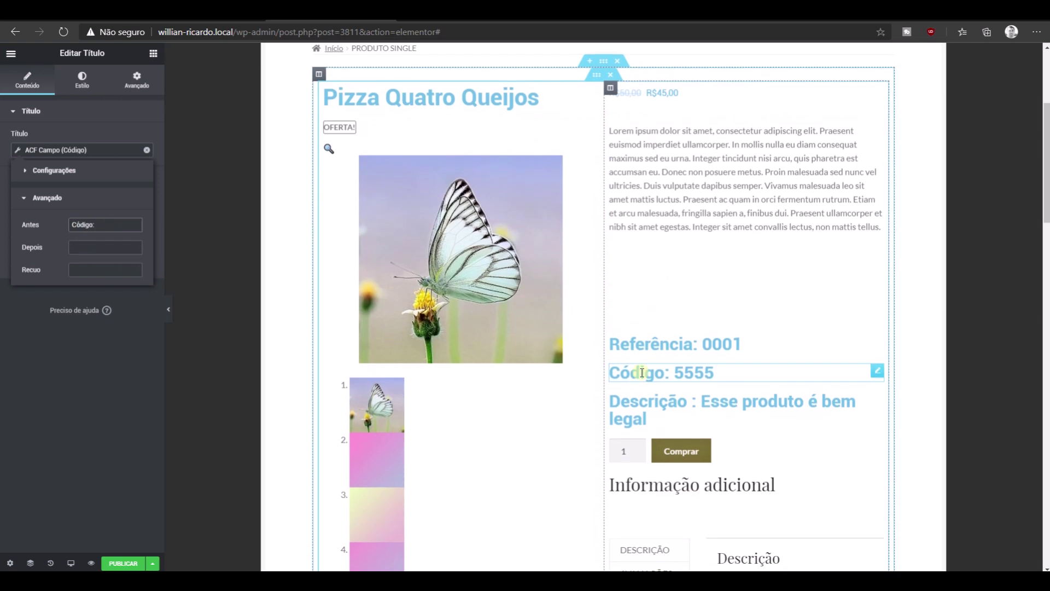
click(82, 79)
click(131, 140)
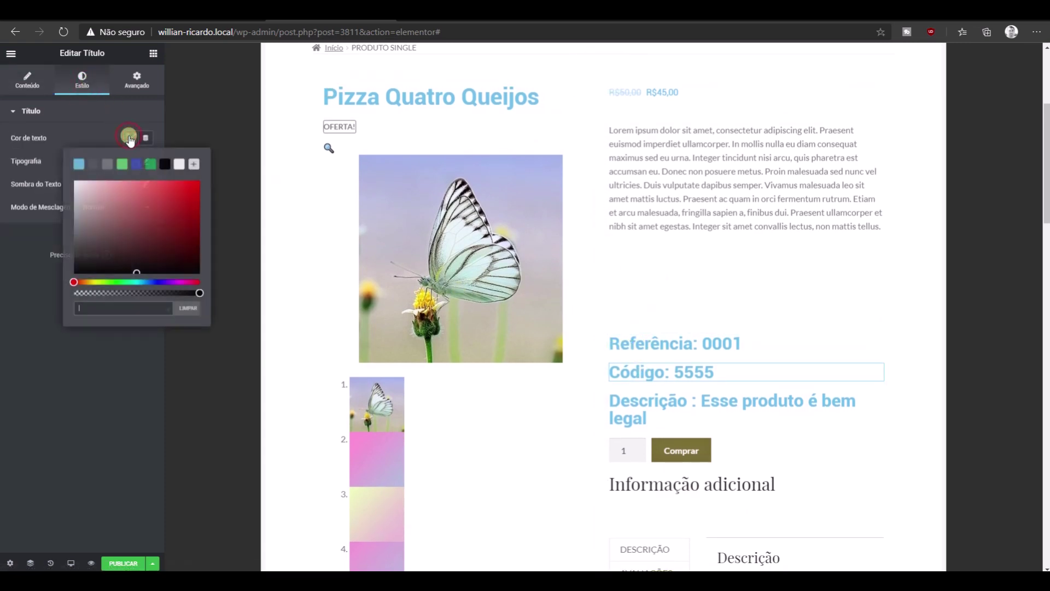
click(164, 163)
click(102, 129)
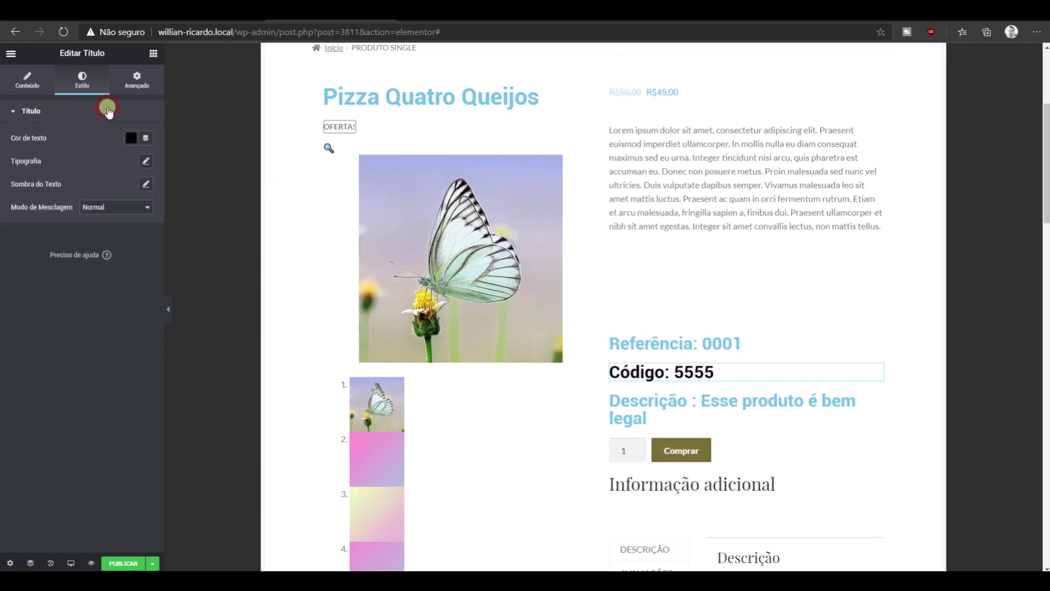
Set the Código heading's font size to 16 px in its typography settings.
click(146, 160)
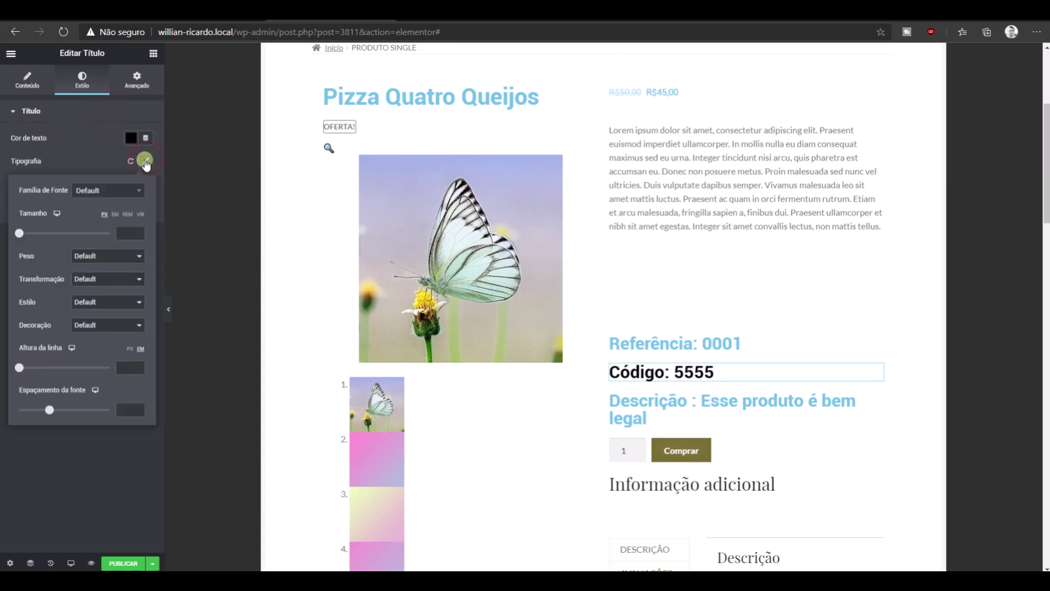
click(107, 190)
click(106, 190)
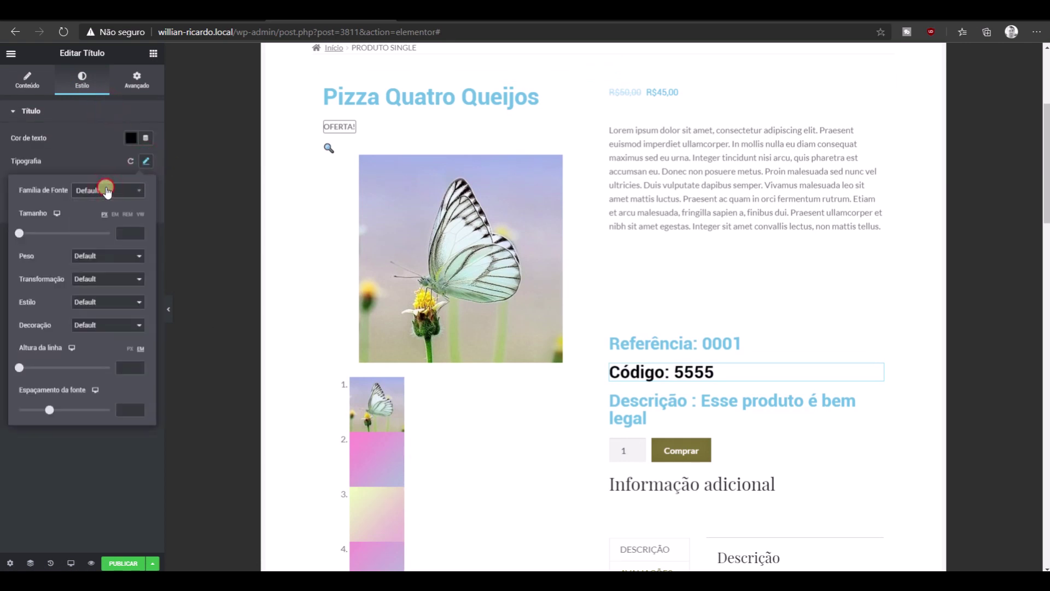
text(1)
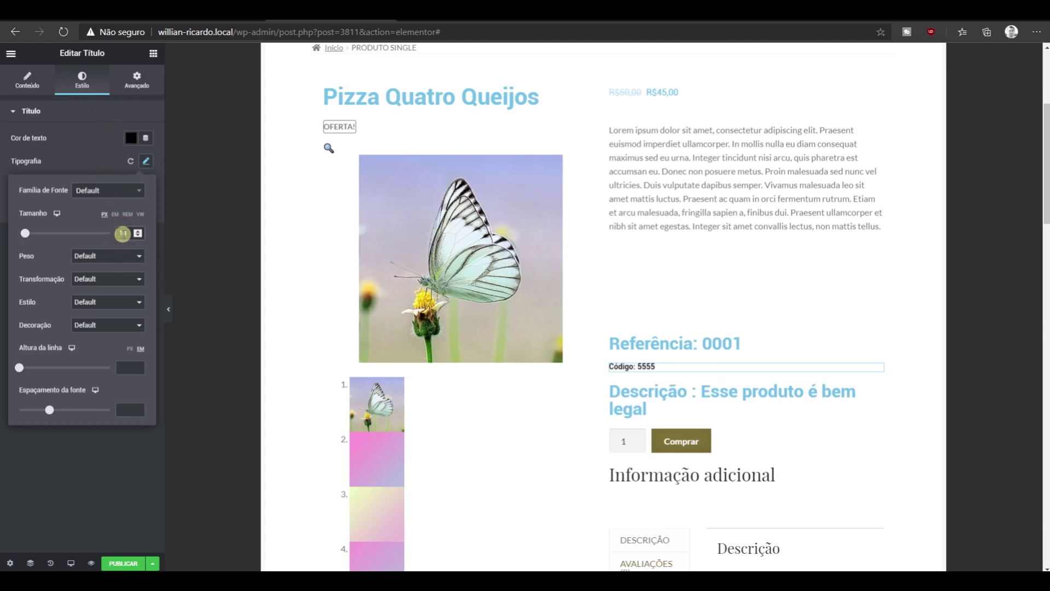
text(6)
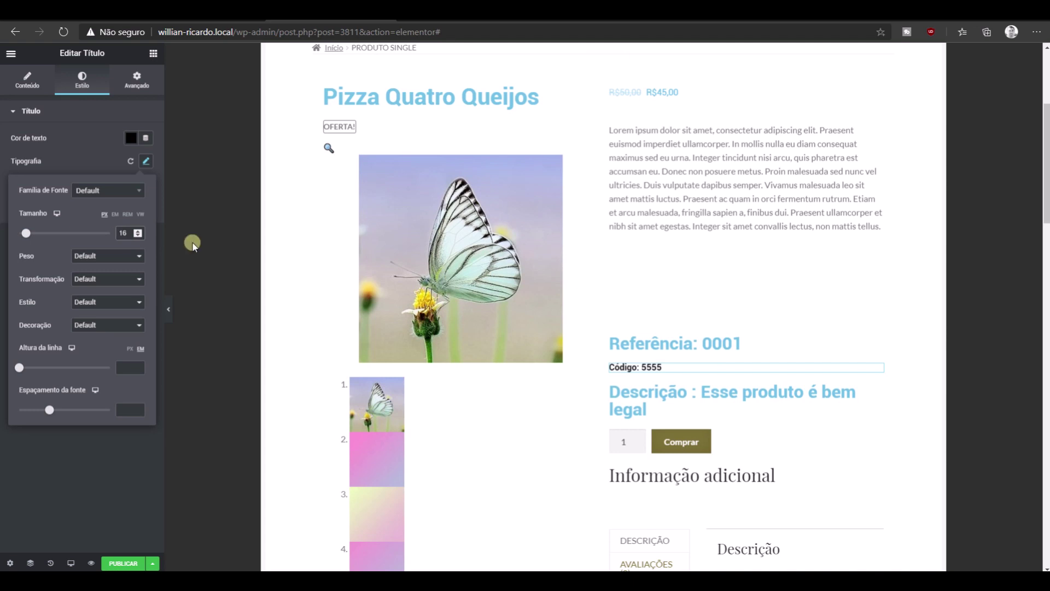
click(184, 295)
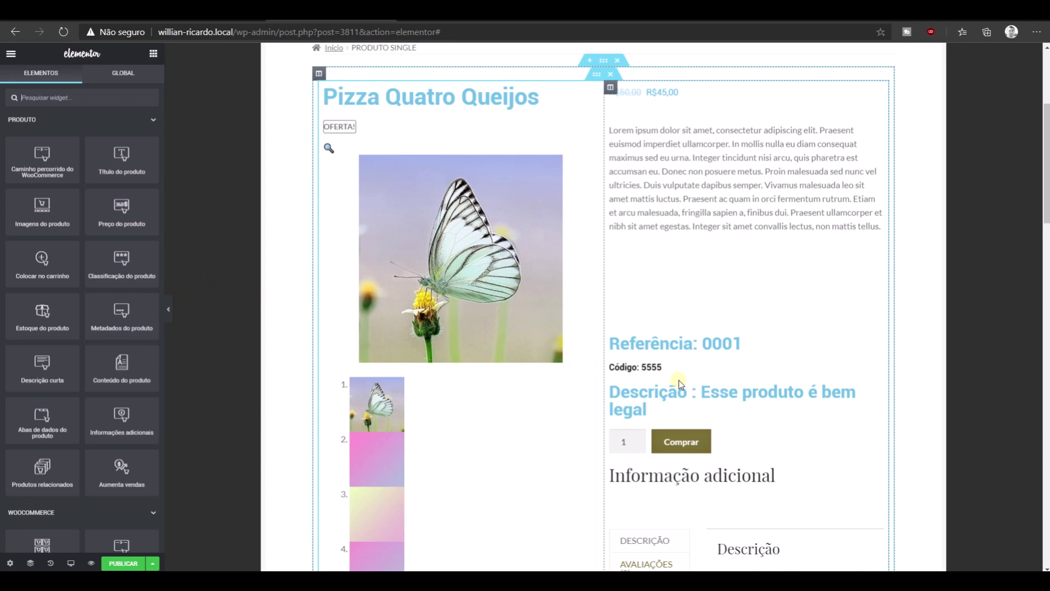
Copy the Código heading's style and apply it to the Referência and Descrição headings.
right_click(646, 366)
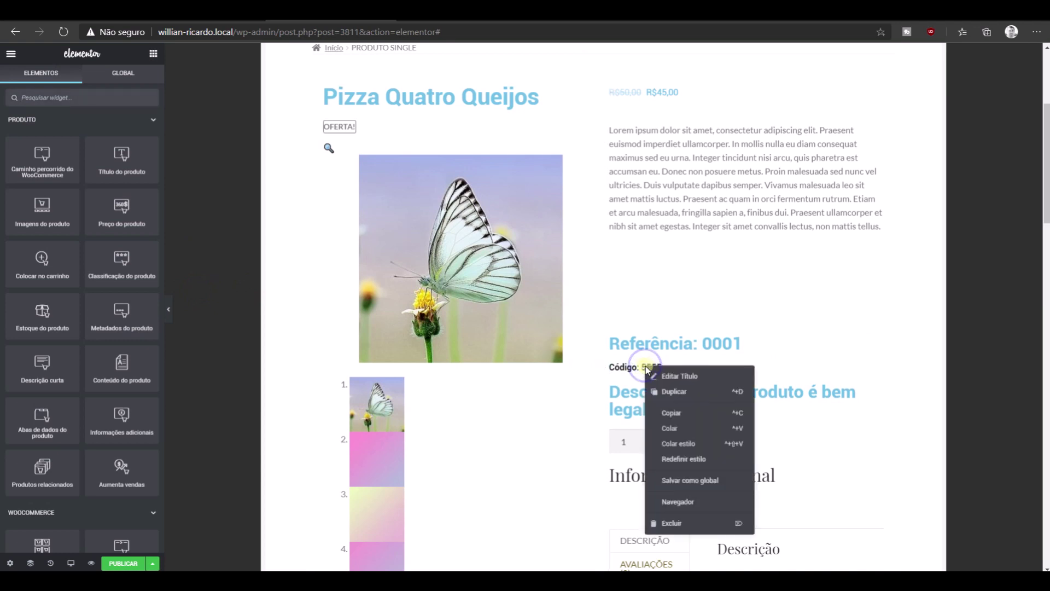
click(680, 411)
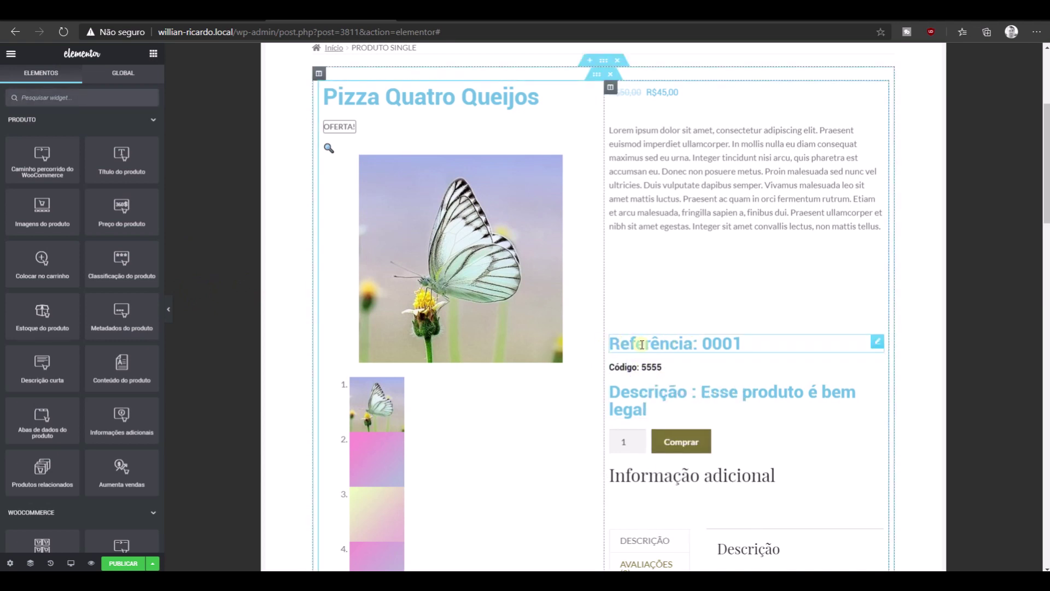
right_click(674, 345)
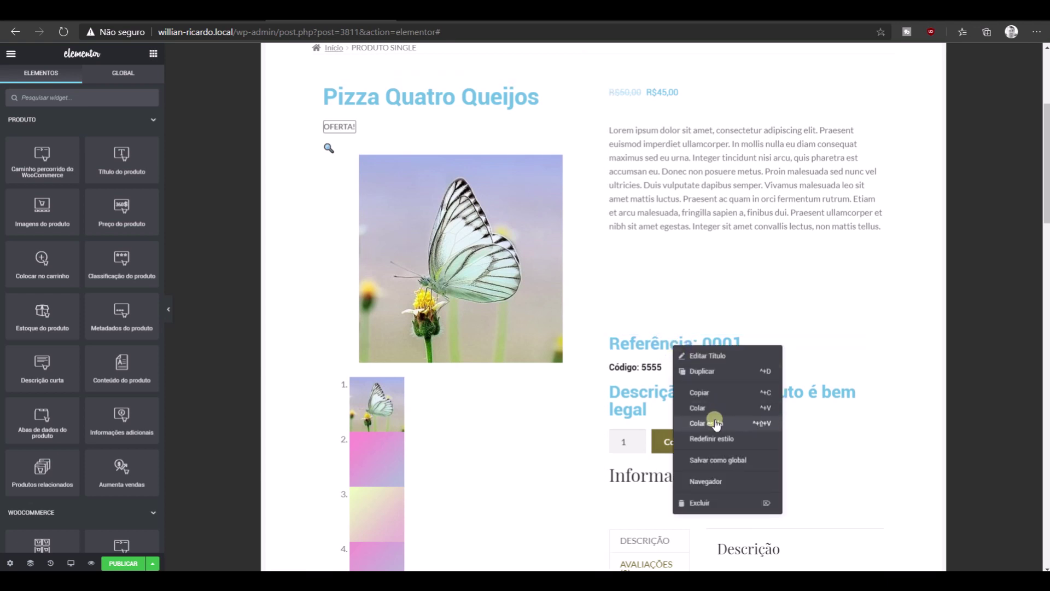
click(714, 421)
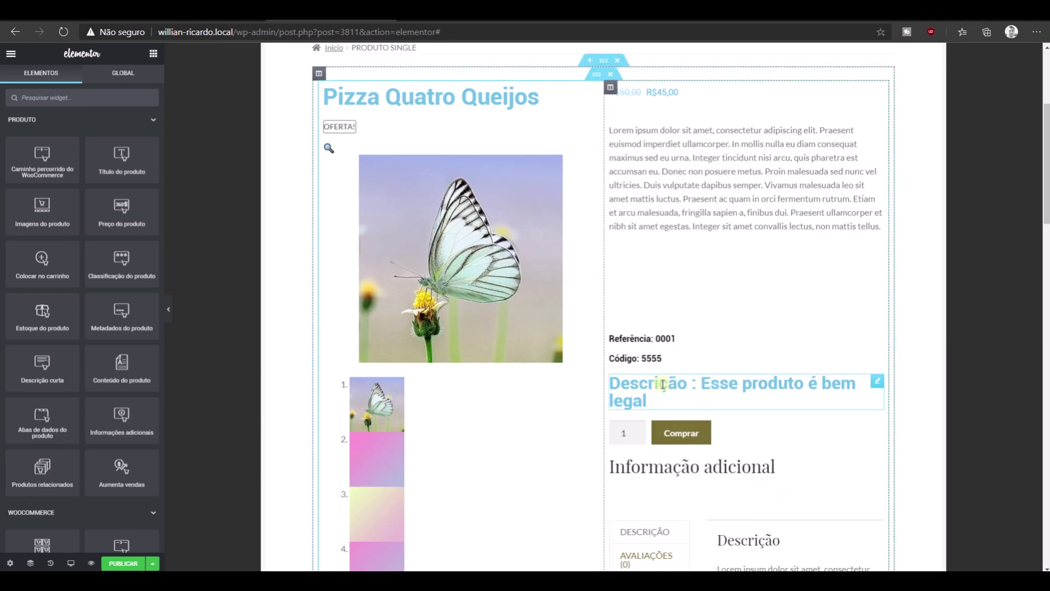
right_click(653, 383)
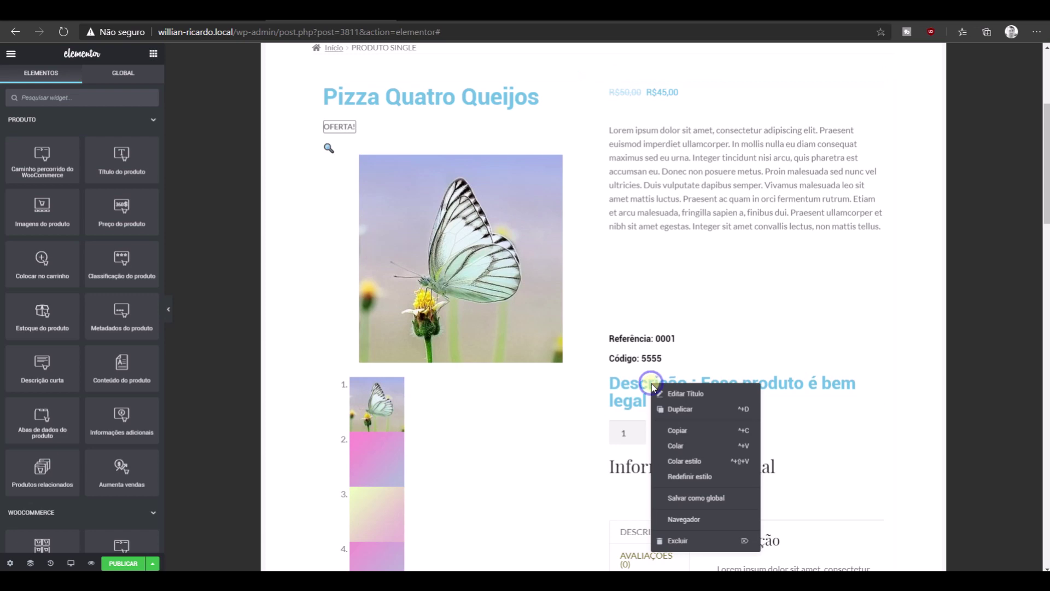
click(675, 458)
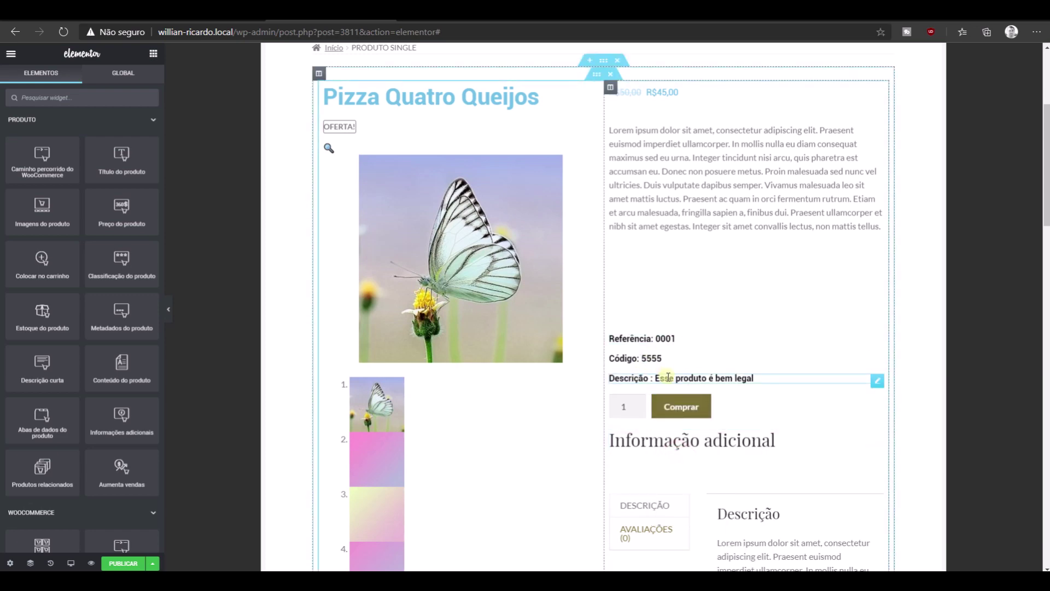
Add an empty single-column section and move it to the start of the template, above the product title section.
scroll(551, 424, down, 20)
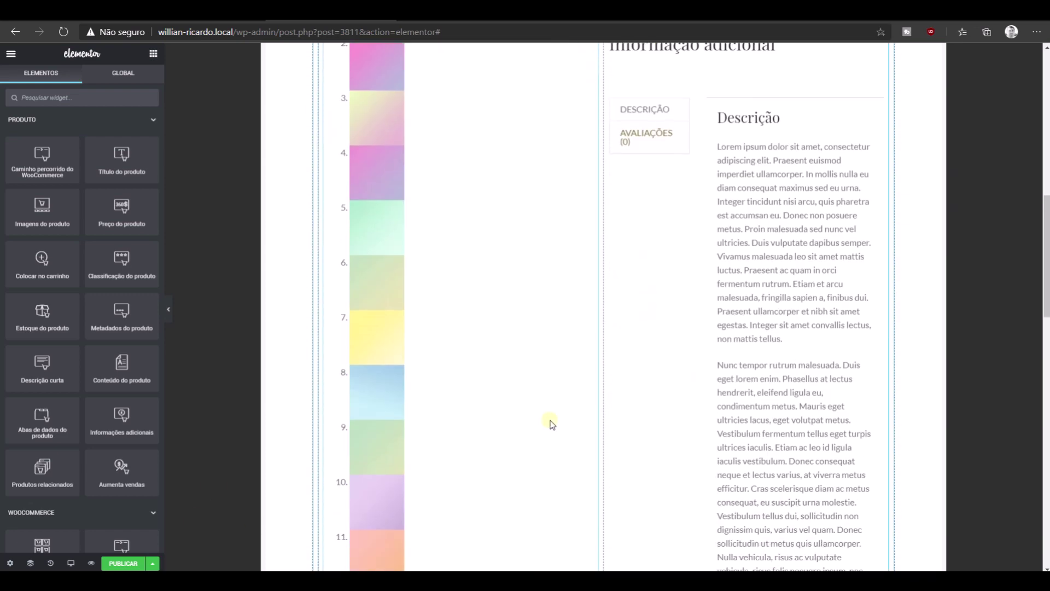
scroll(551, 424, up, 3)
scroll(569, 382, down, 2)
click(579, 364)
click(453, 390)
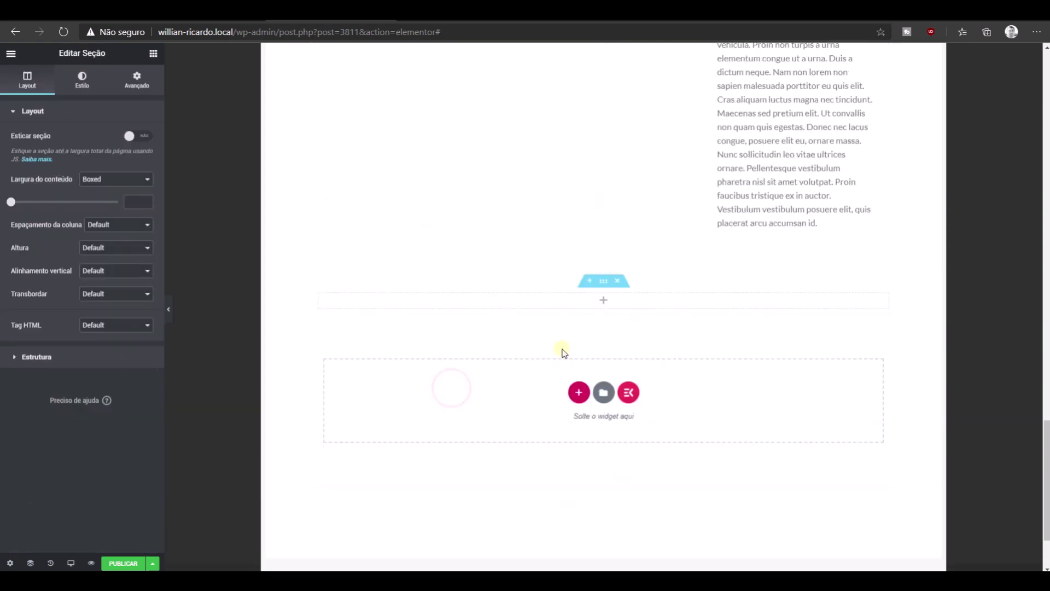
drag(601, 280, 595, 324)
scroll(607, 420, up, 9)
scroll(605, 417, up, 10)
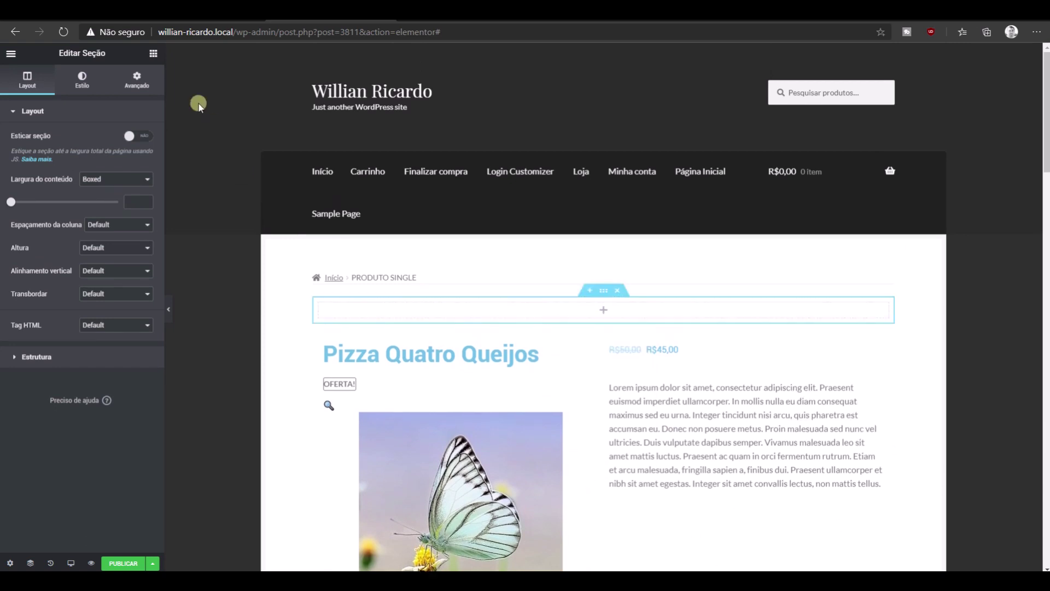
Find the Imagem widget and place it in the empty section above the product title.
click(153, 53)
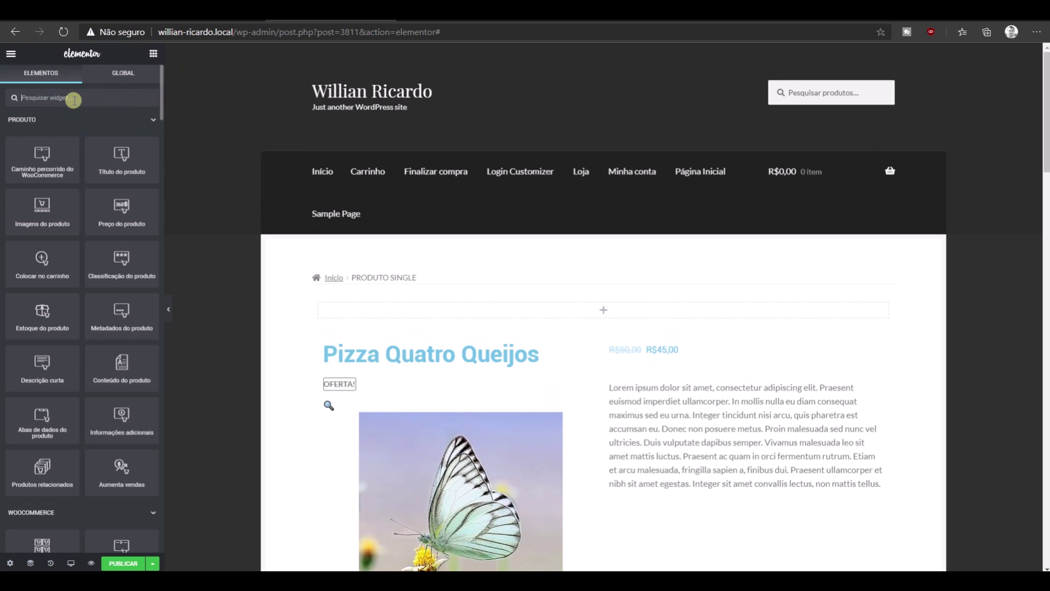
text(imag)
drag(42, 132, 415, 319)
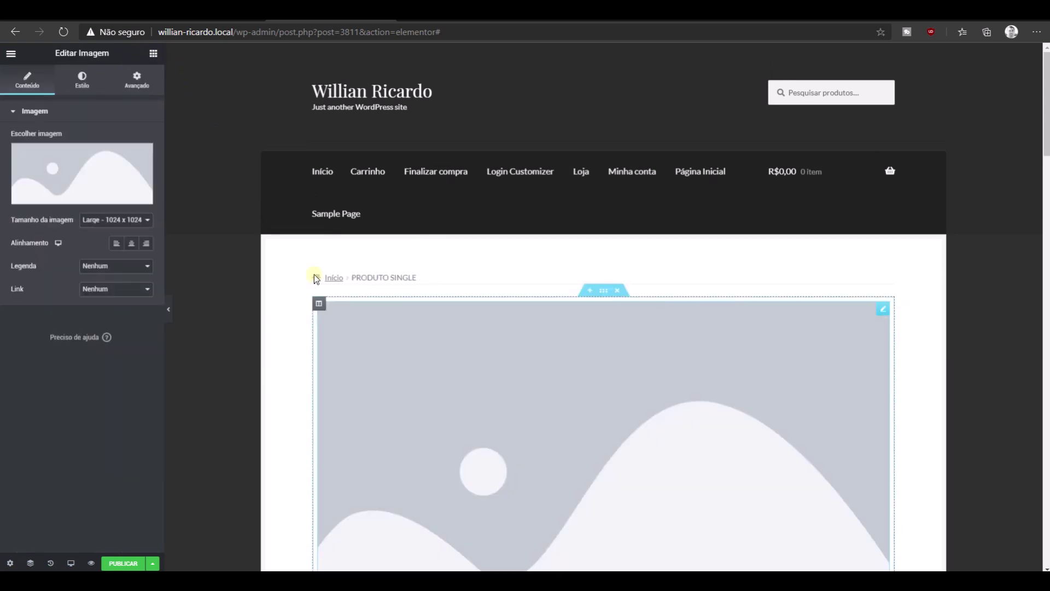
Link the image to the ACF Campo de imagem dynamic tag with Banner destaque do Topo as its key.
click(144, 196)
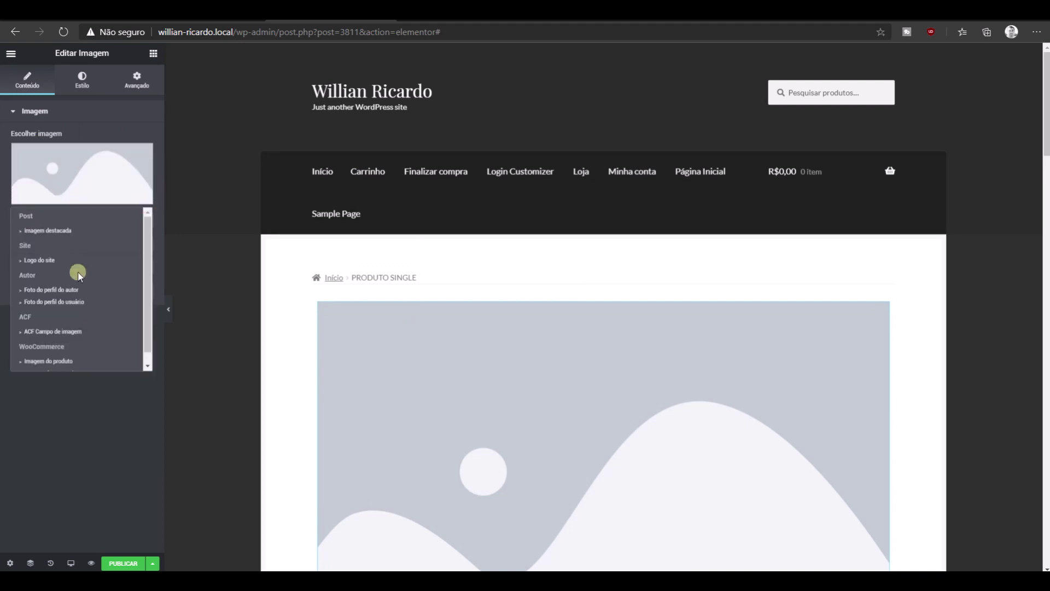
click(49, 332)
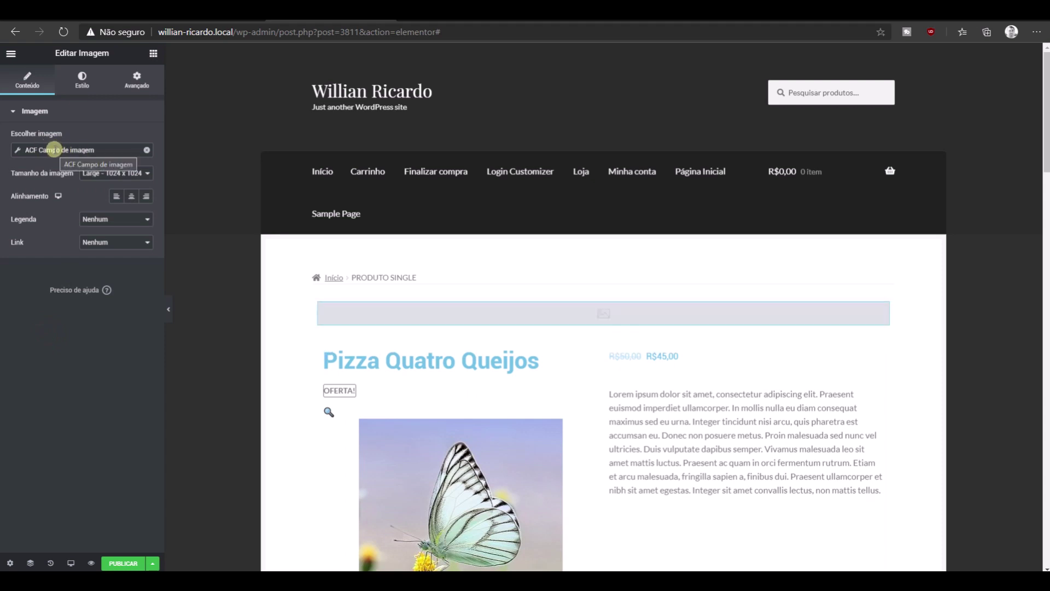
click(54, 149)
click(81, 204)
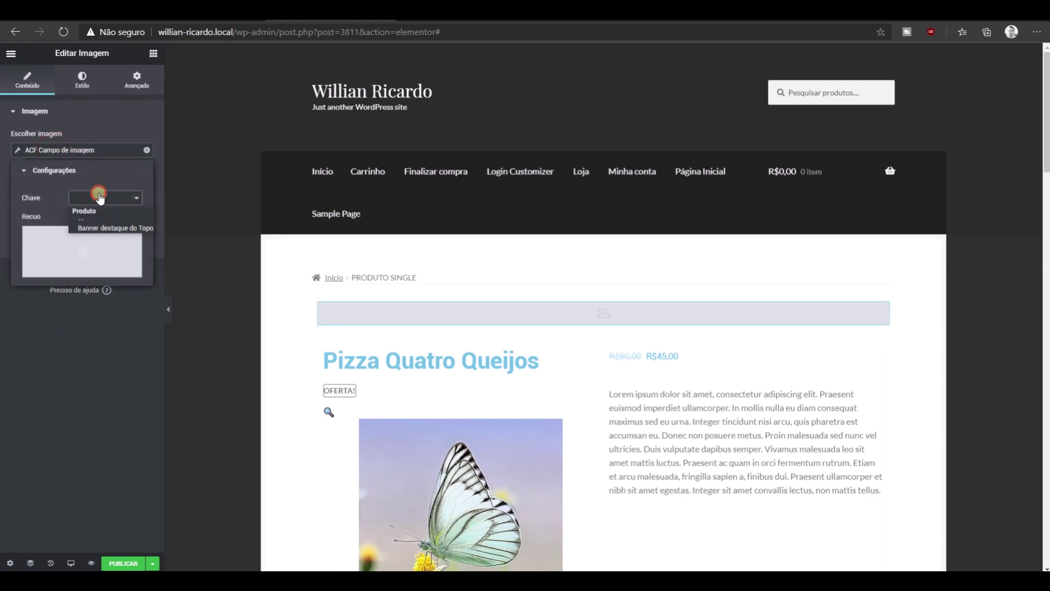
click(117, 229)
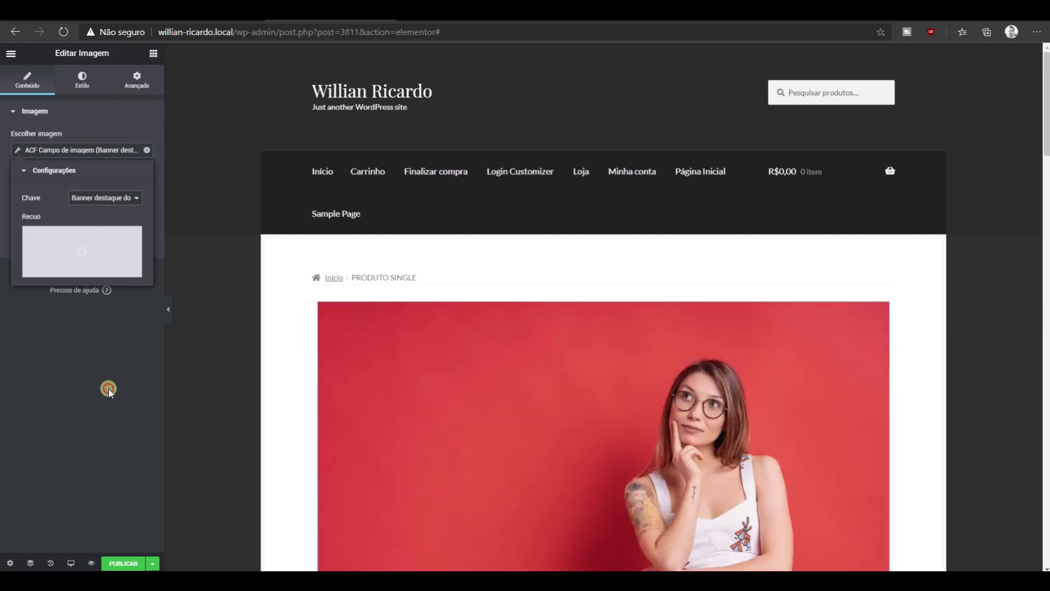
click(49, 290)
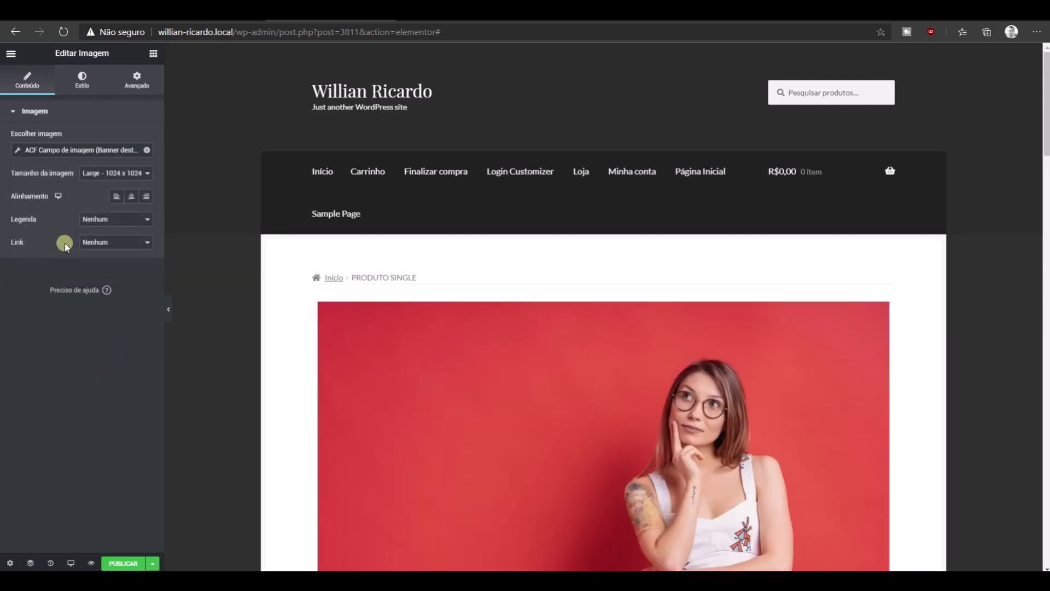
Set the banner image's link option to URL personalizado.
click(101, 243)
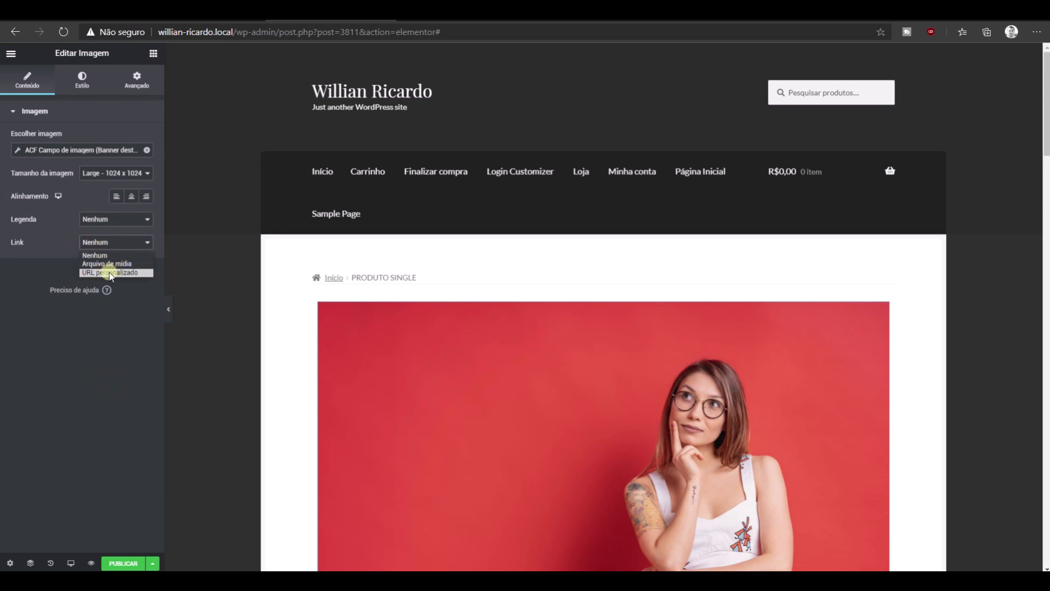
click(111, 273)
click(102, 242)
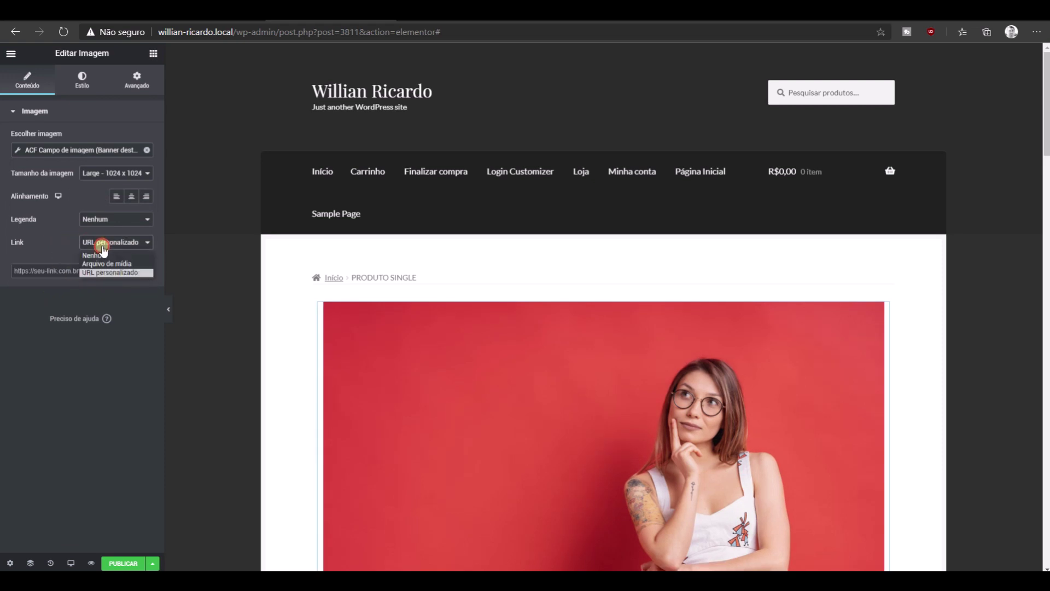
click(40, 252)
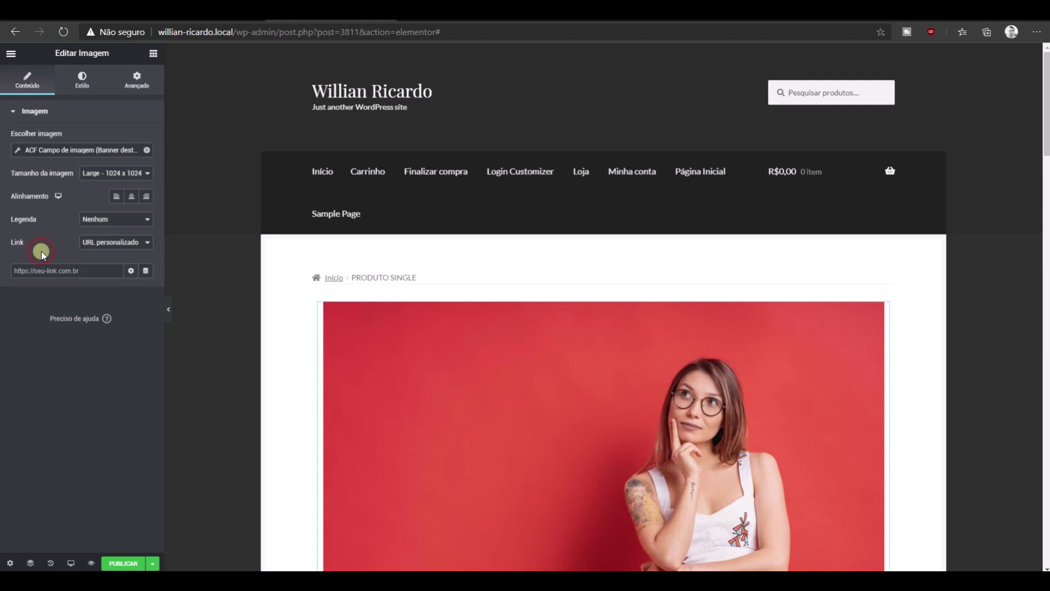
scroll(356, 302, down, 5)
scroll(355, 302, down, 5)
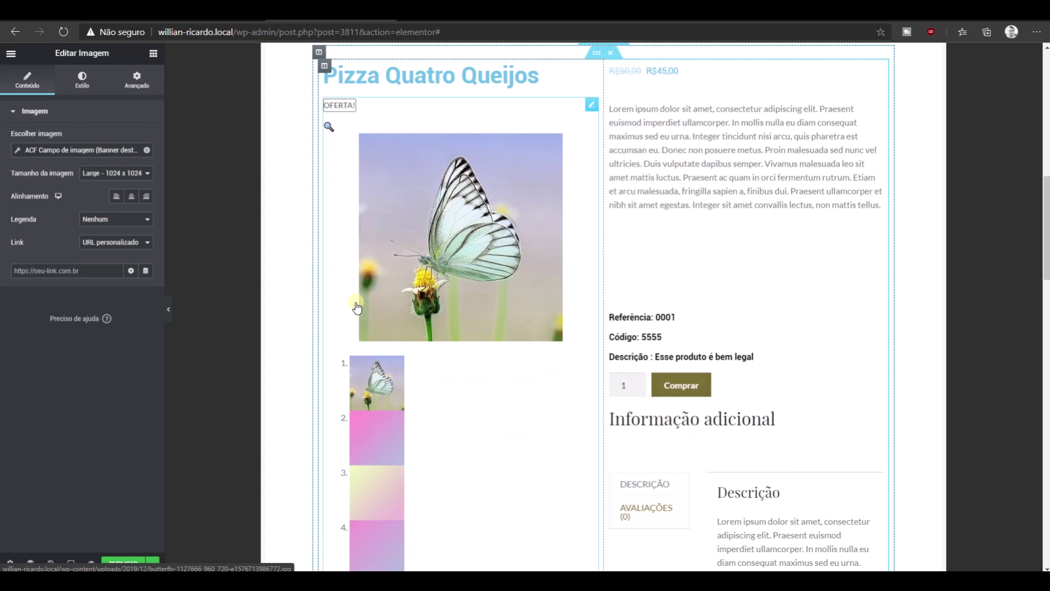
scroll(563, 317, up, 7)
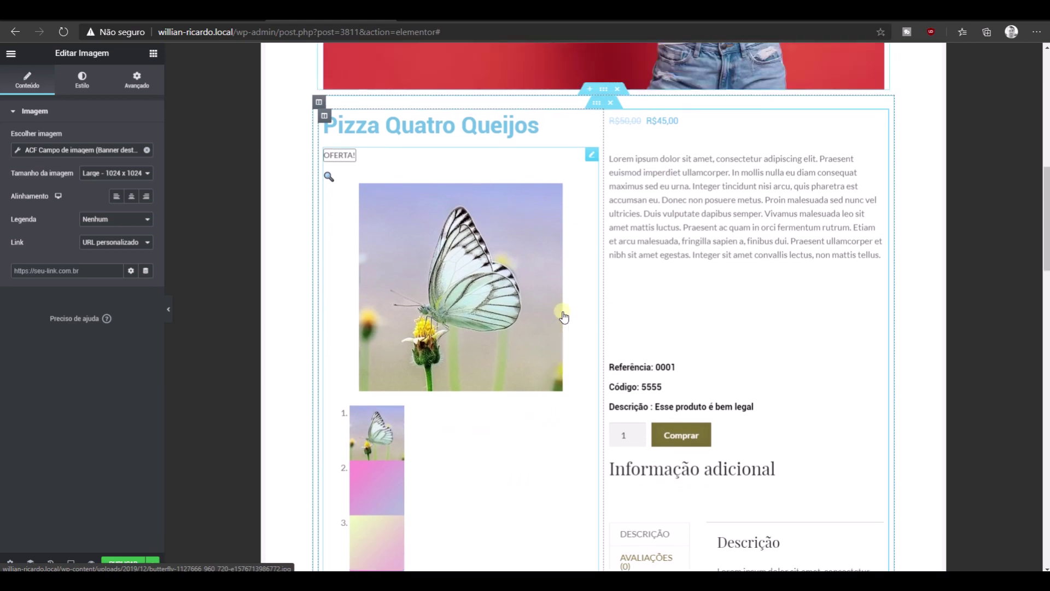
scroll(563, 316, down, 5)
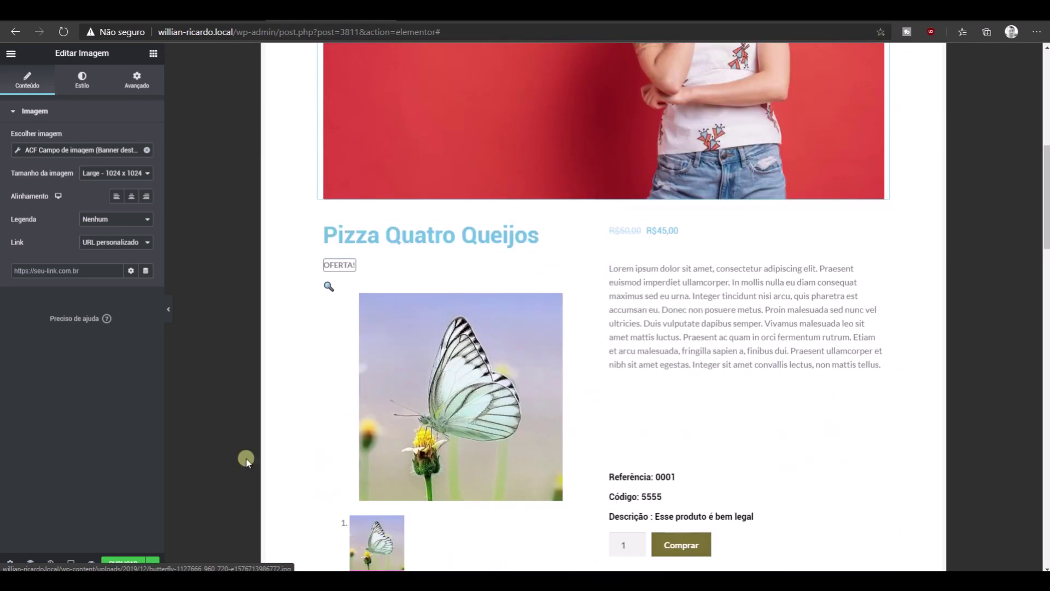
click(123, 563)
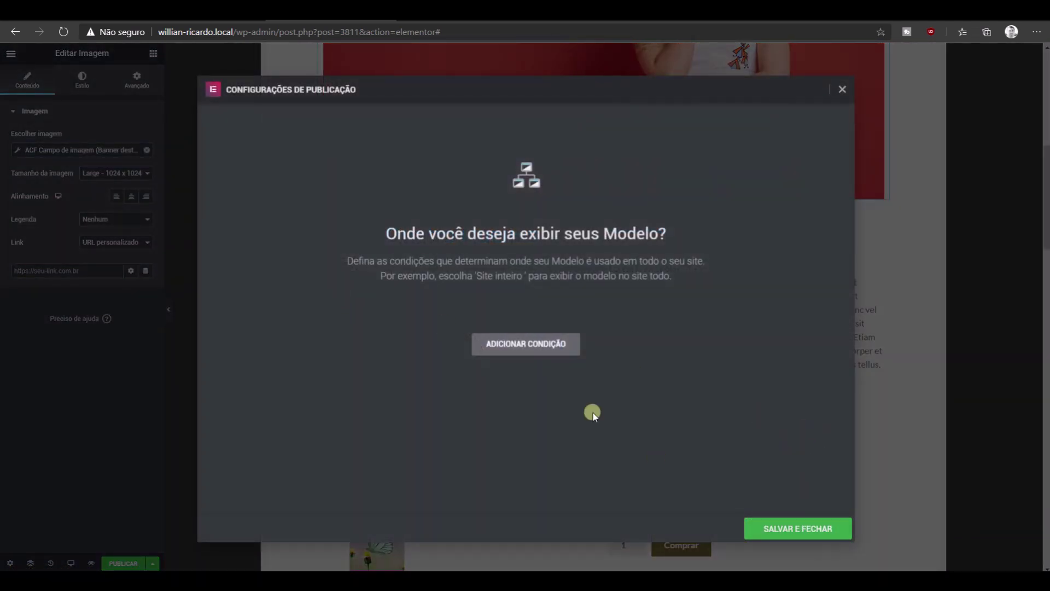
click(517, 345)
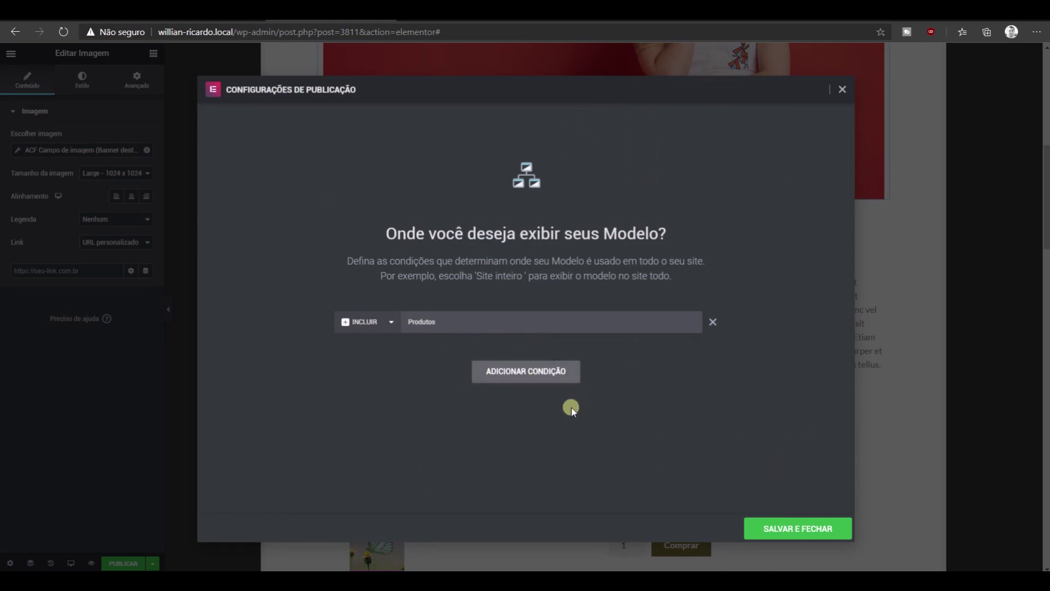
click(842, 89)
Replace the existing display condition with a new Incluir condition for Produtos, and publish the template.
click(124, 563)
click(714, 323)
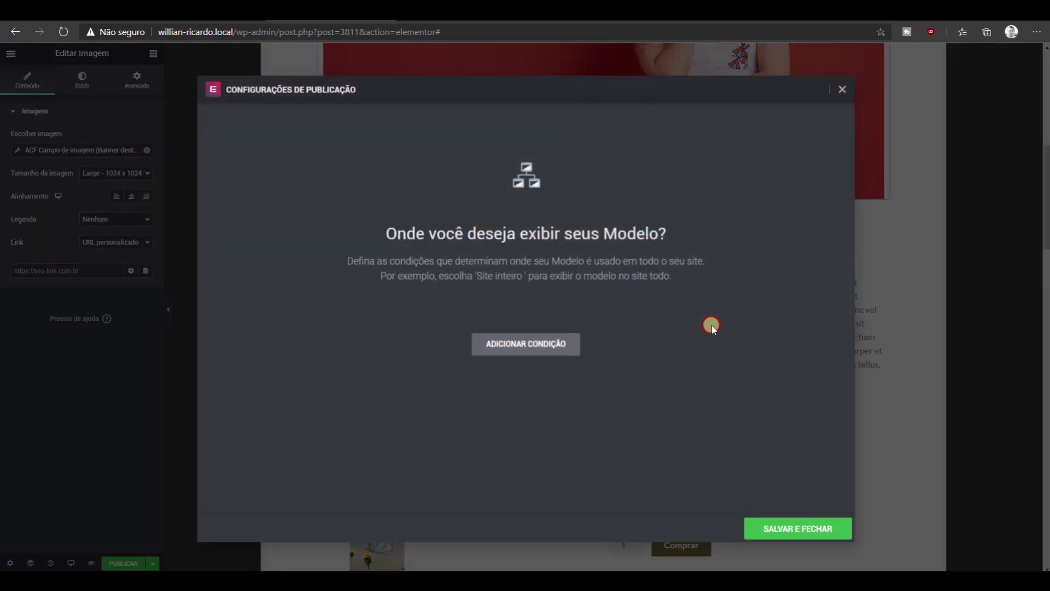
click(514, 344)
click(488, 322)
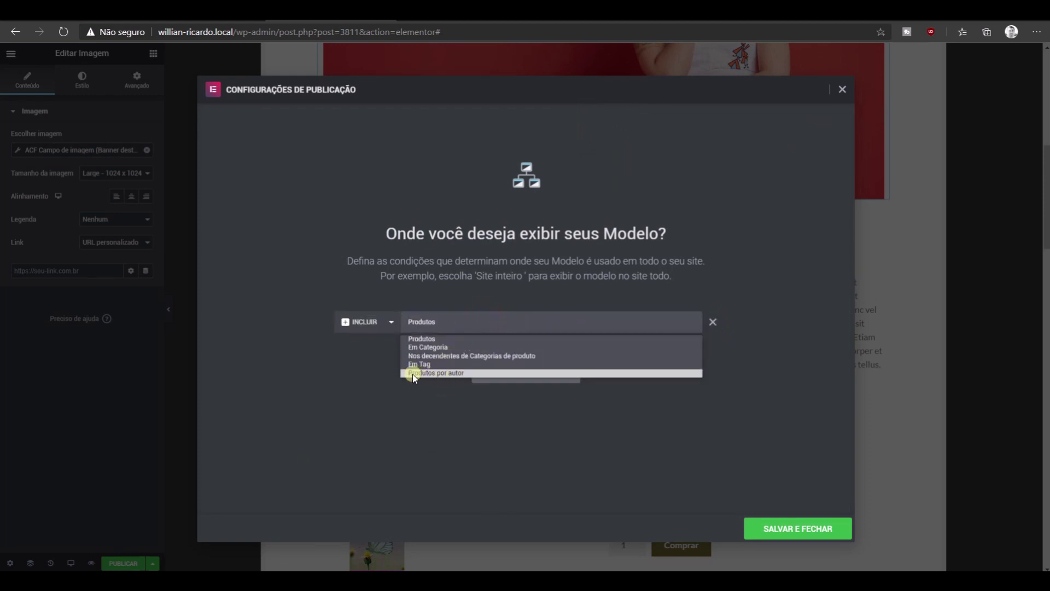
click(432, 338)
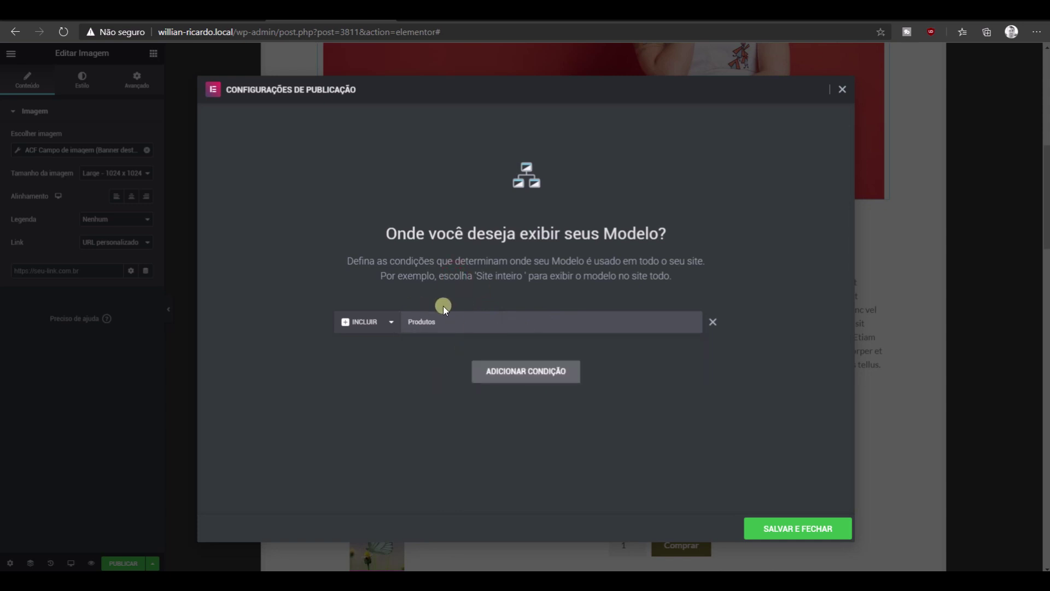
click(793, 526)
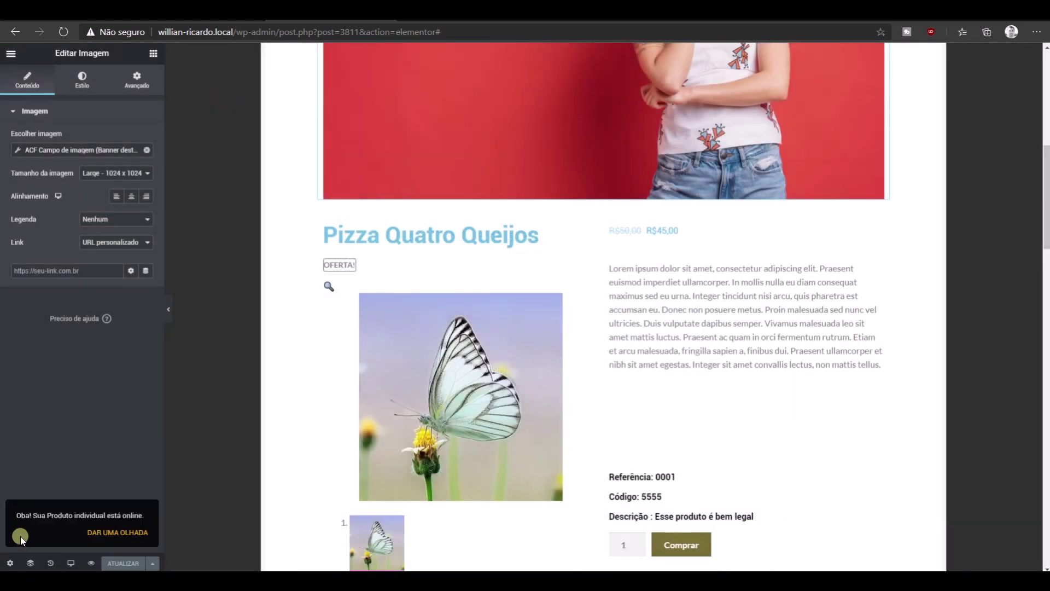
Open the published product page and check how its banner, title, price and image gallery are laid out.
click(117, 533)
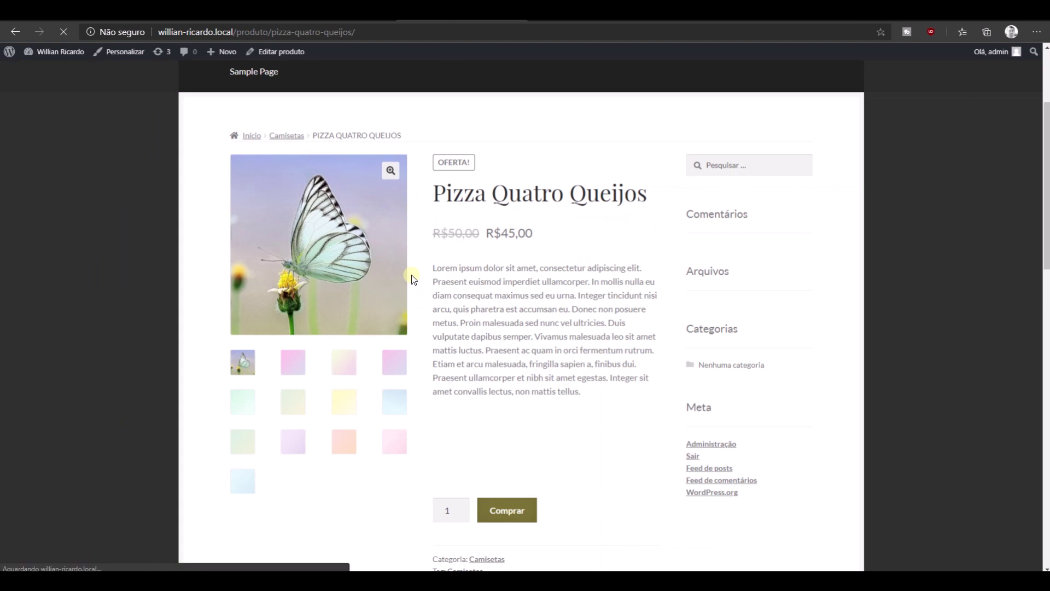
scroll(406, 229, down, 10)
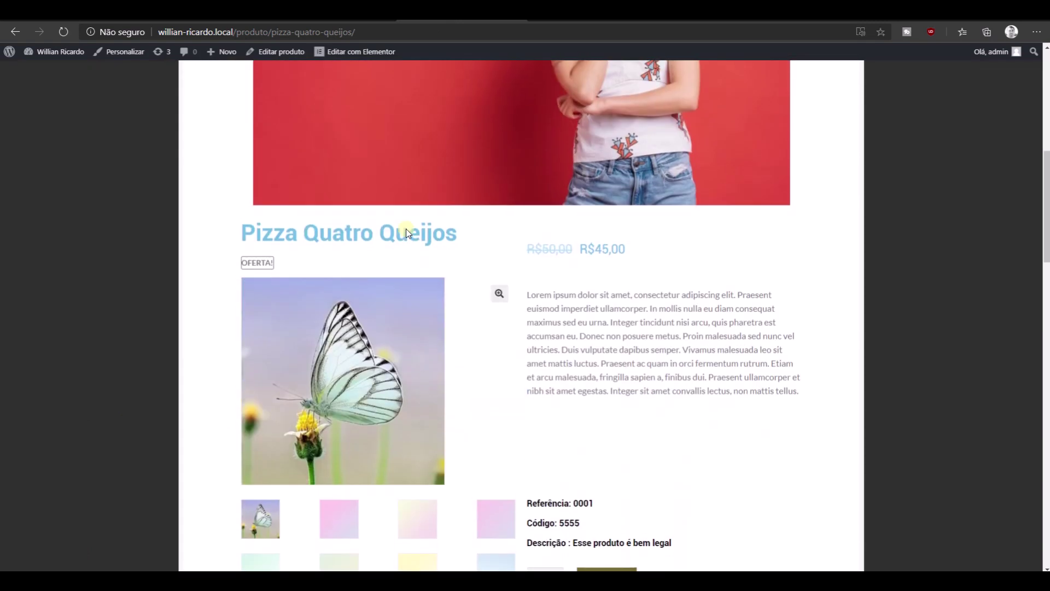
click(417, 271)
click(488, 228)
click(269, 232)
scroll(383, 355, up, 5)
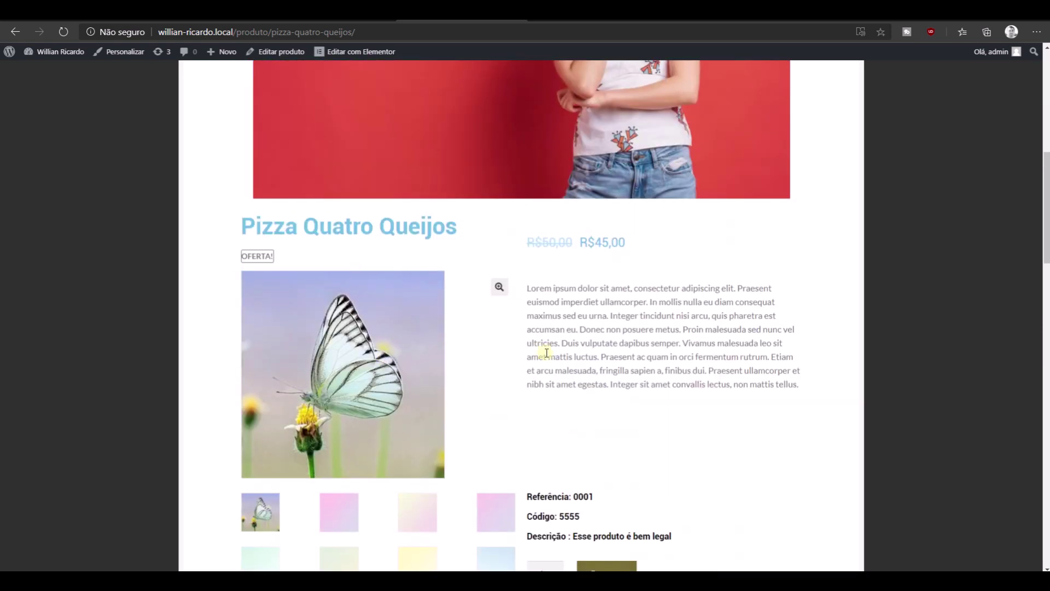
scroll(428, 442, down, 4)
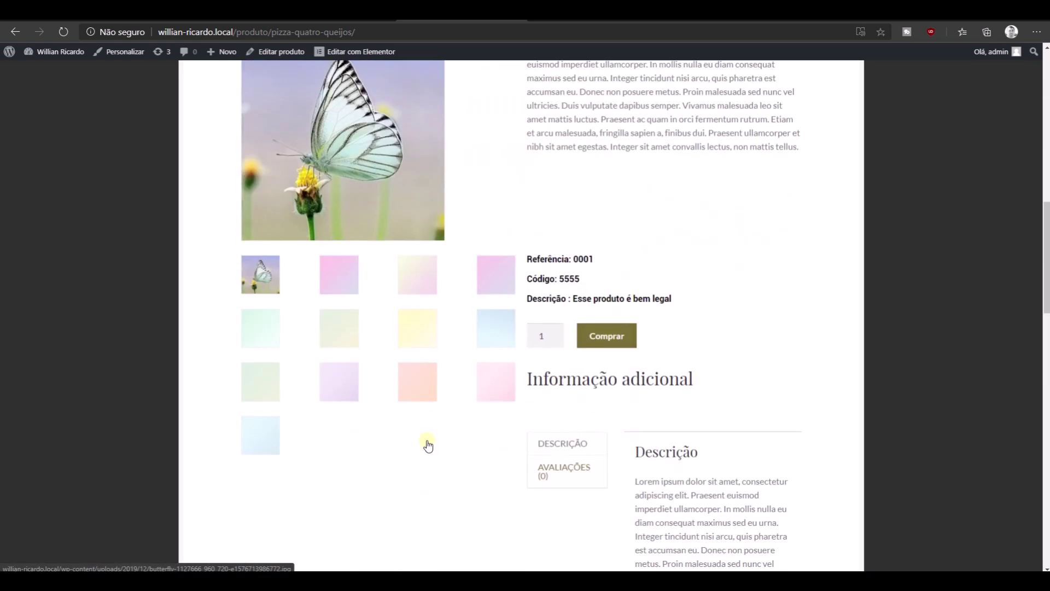
Show the orange gradient thumbnail as the gallery's main image and check the gallery under the banner.
click(415, 382)
scroll(414, 300, up, 4)
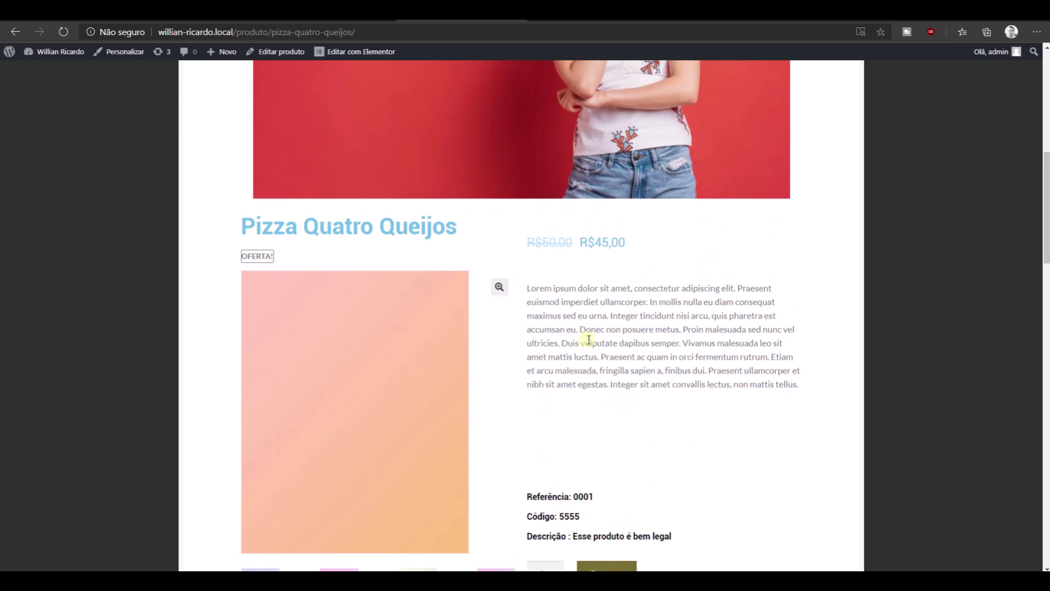
scroll(586, 339, up, 3)
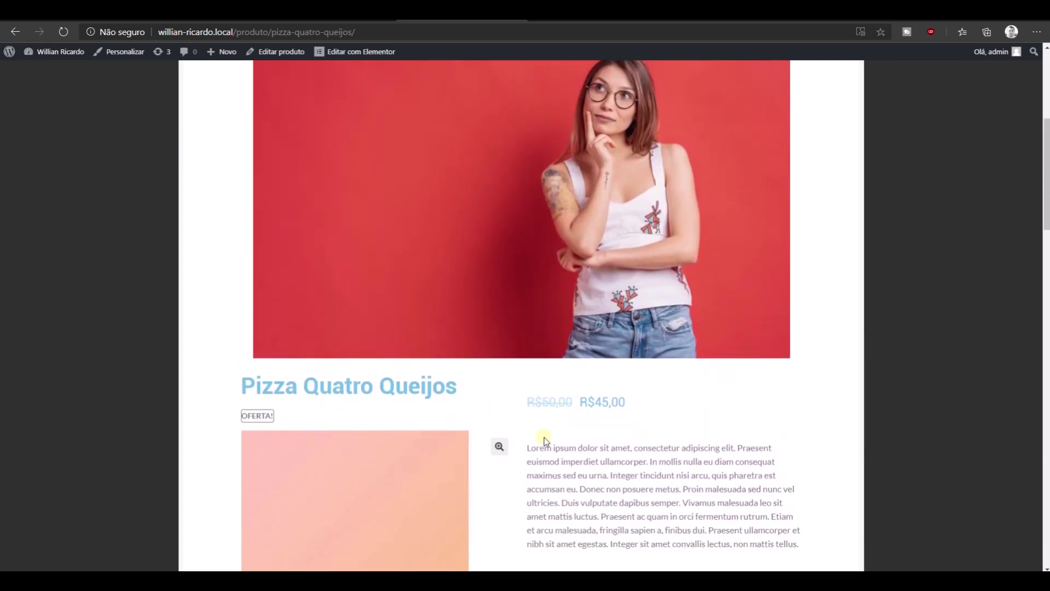
Check the product details and highlight the Referência, Código and Descrição lines above the purchase button.
scroll(580, 432, down, 4)
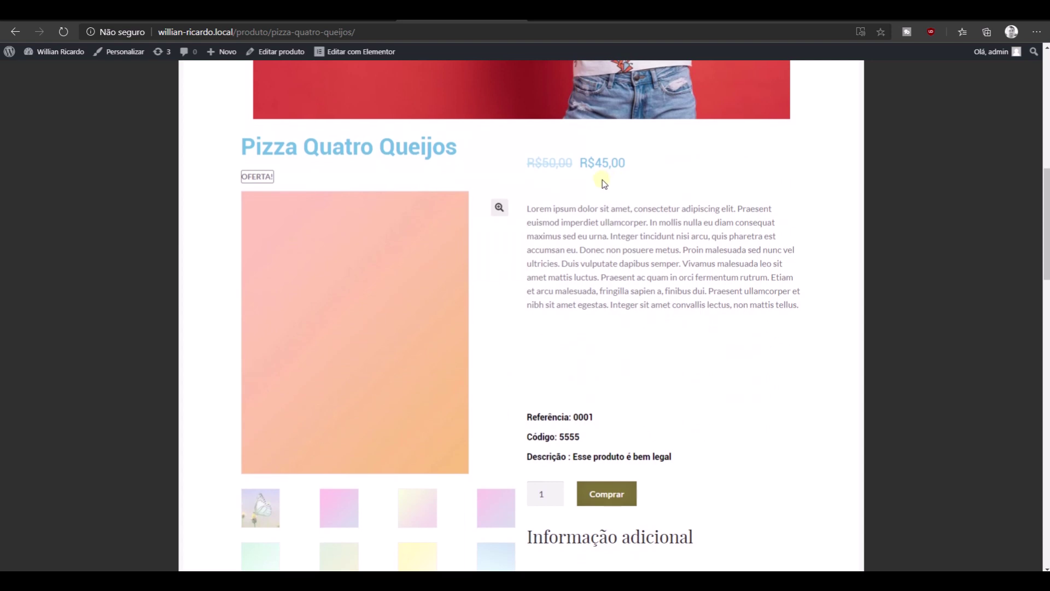
scroll(602, 179, down, 3)
drag(528, 258, 703, 310)
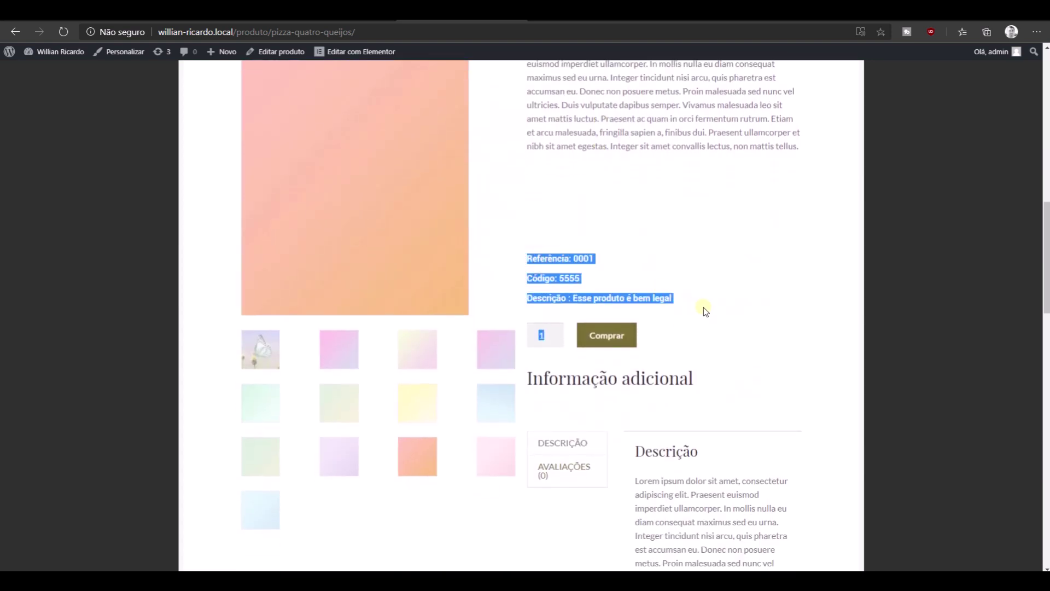
Examine the whole published product page, from the banner image down through the long description text.
scroll(704, 307, up, 10)
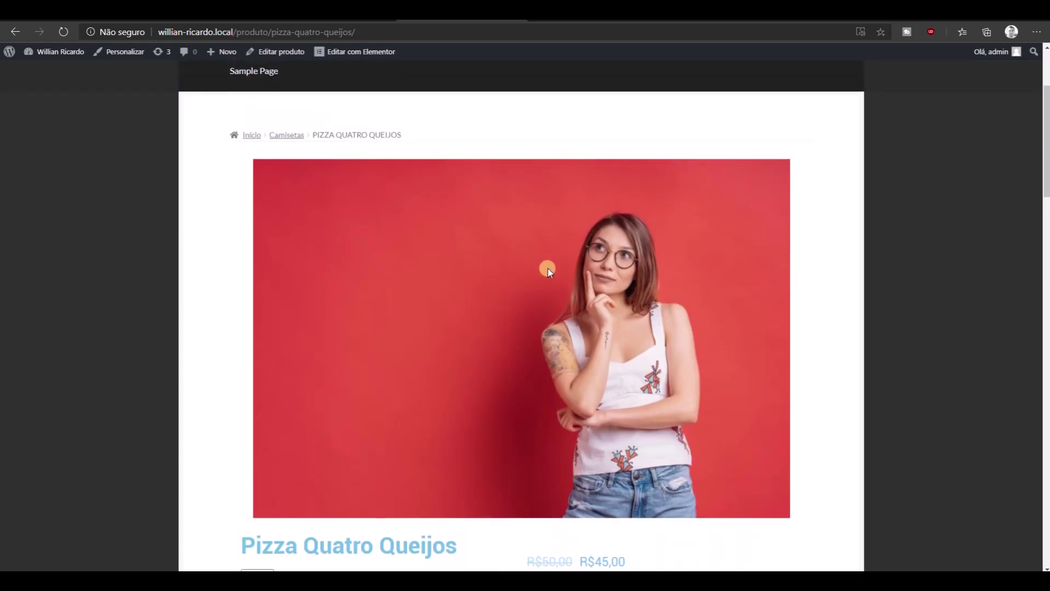
scroll(549, 268, down, 6)
scroll(549, 269, down, 7)
scroll(716, 426, down, 15)
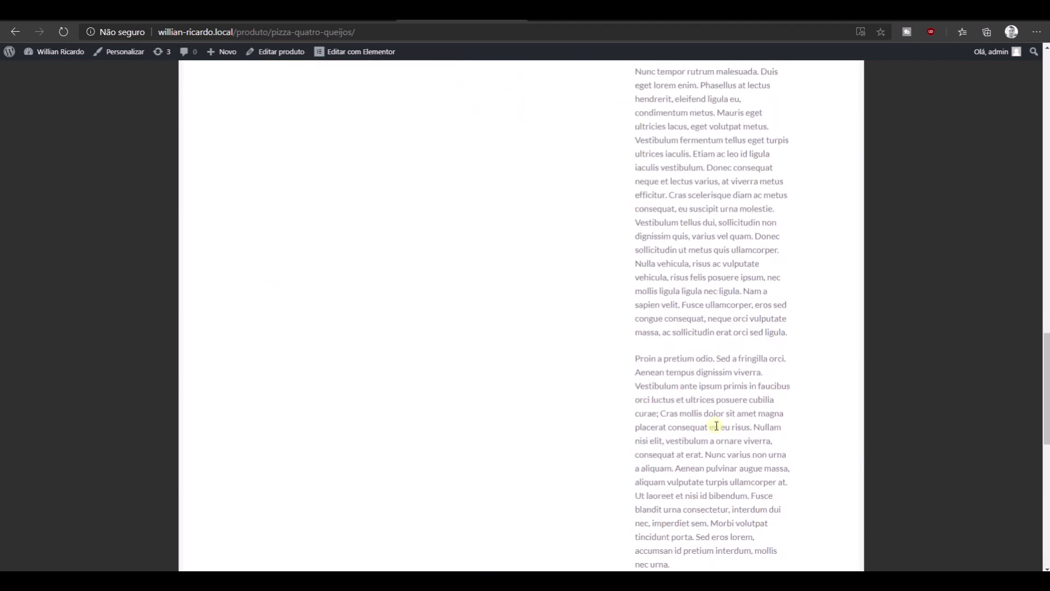
scroll(716, 425, up, 12)
scroll(715, 425, up, 15)
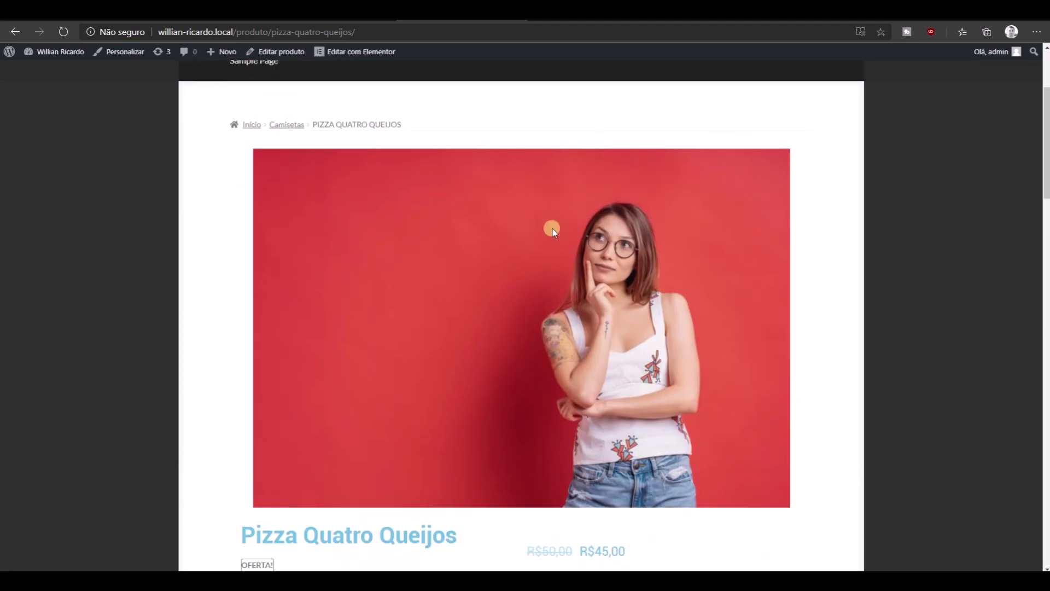
scroll(544, 208, up, 3)
scroll(462, 306, down, 6)
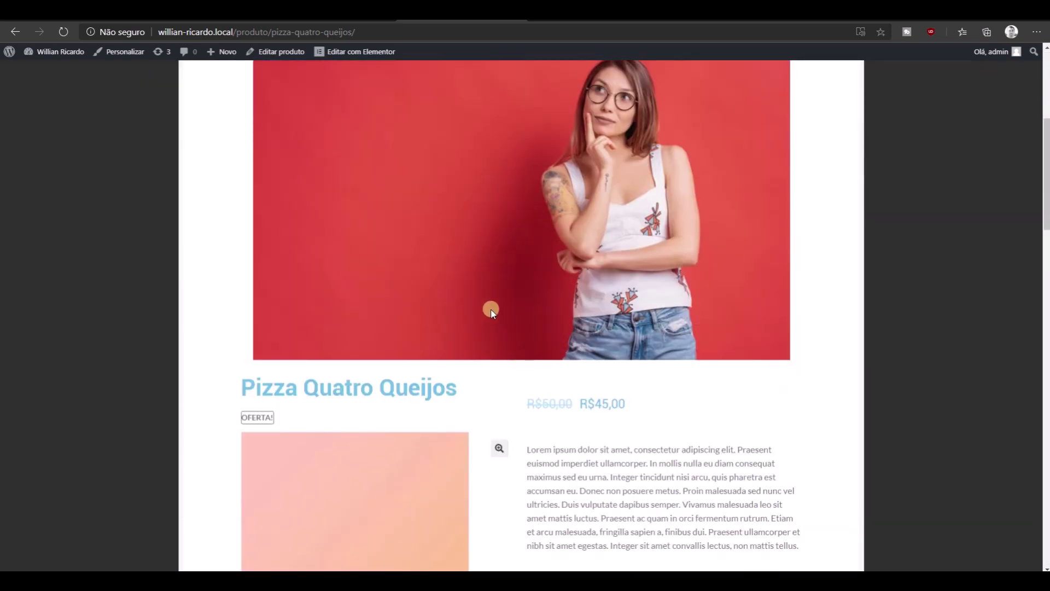